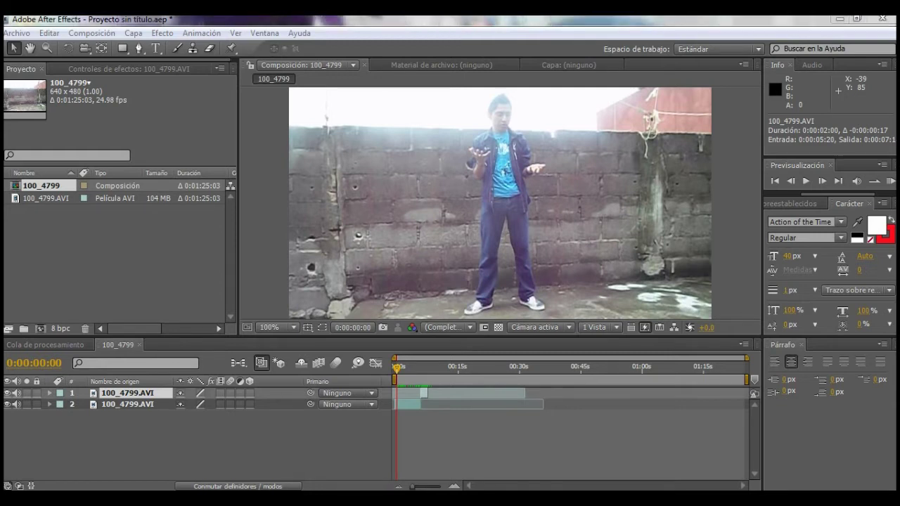
Deselect all layers and play the composition once from the start.
key("ctrl+shift+a")
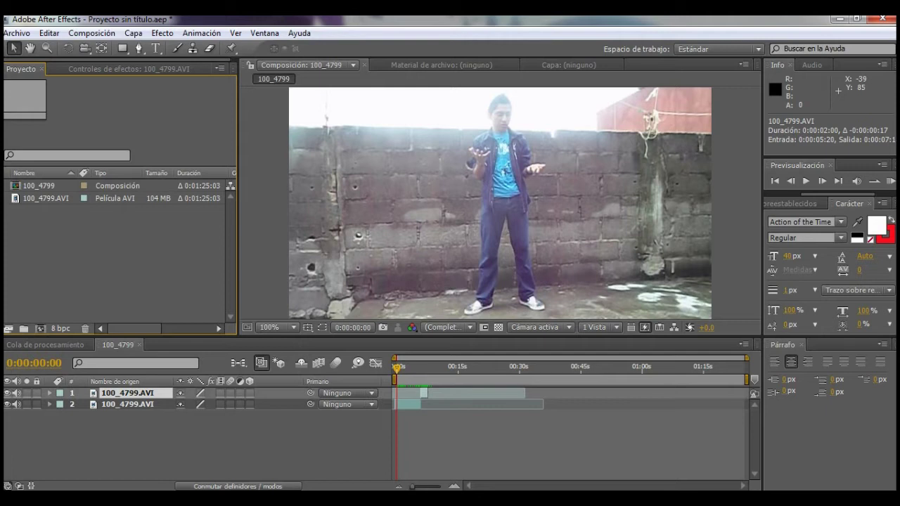
key("space")
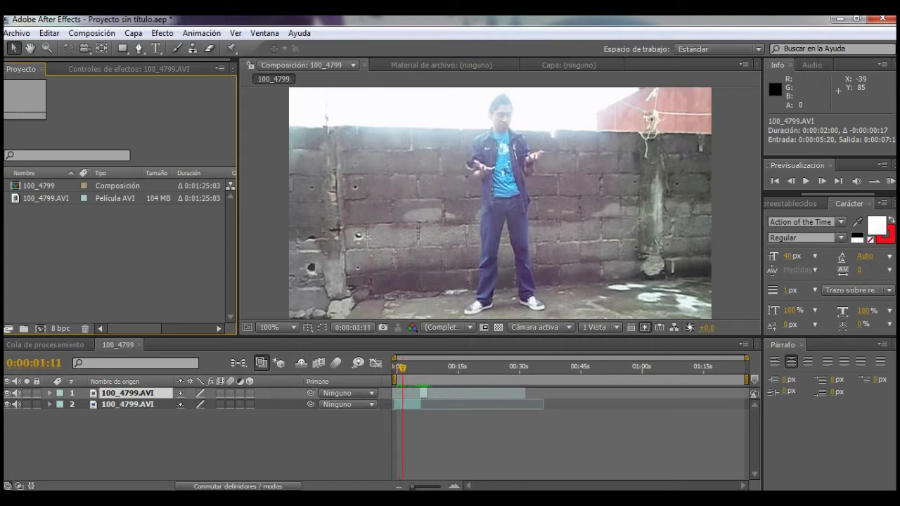
key("space")
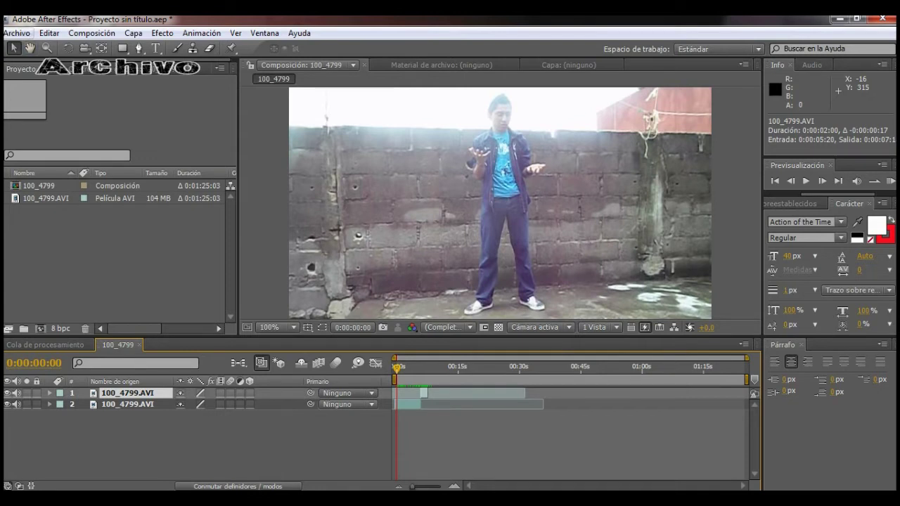
Browse the File menu, cancel the import, and select the 100_4799.AVI clip in the project.
left_click(16, 33)
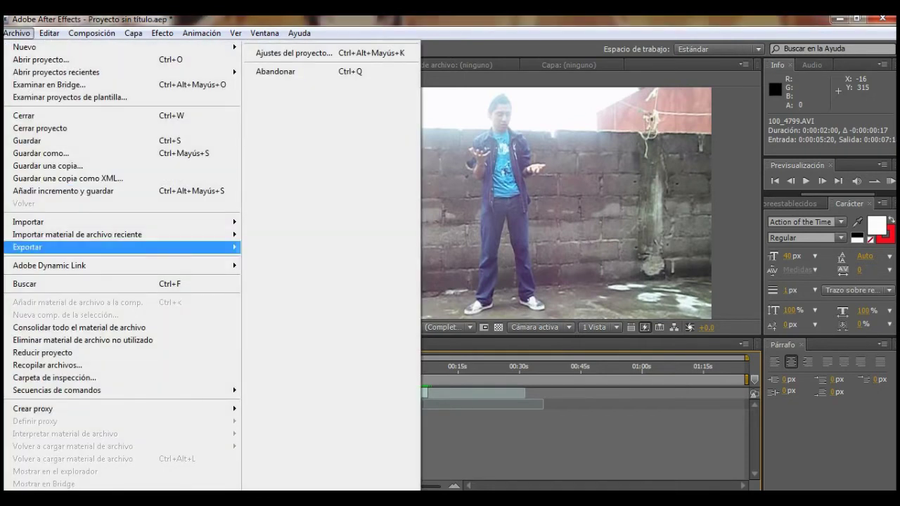
mouse_move(43, 222)
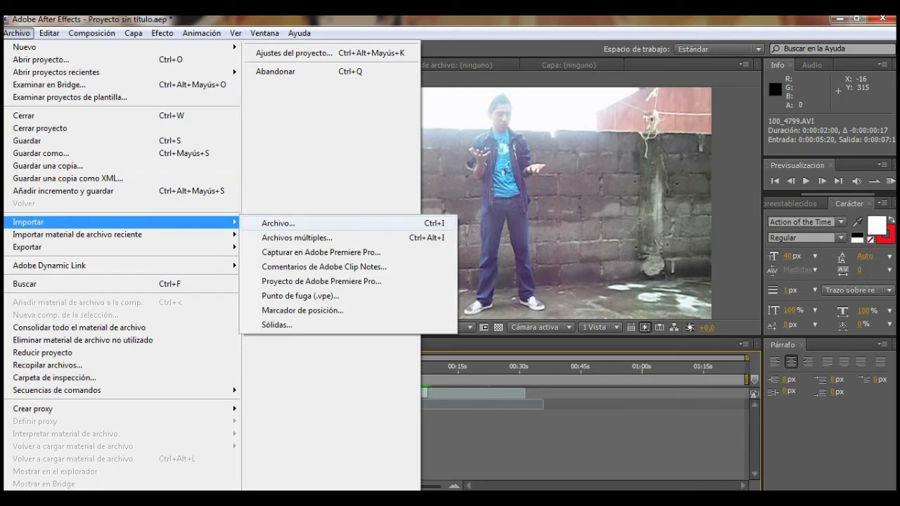
key("Escape")
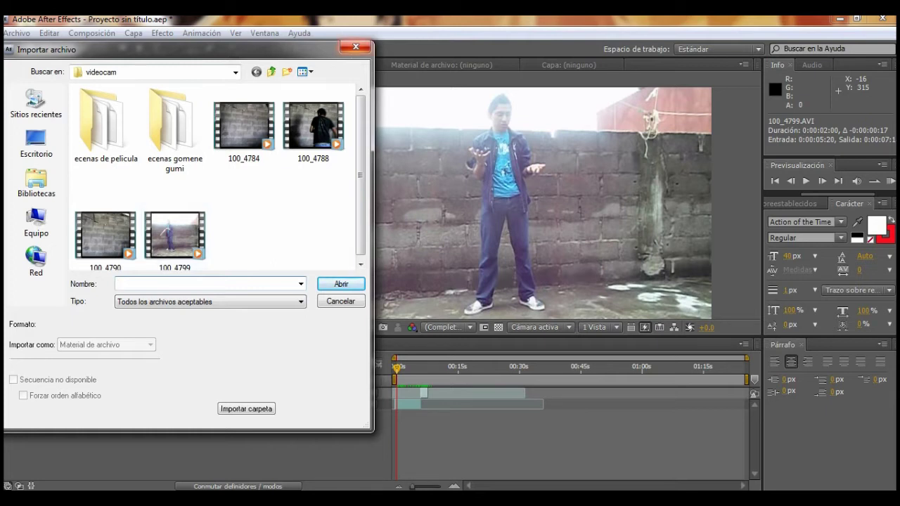
key("Escape")
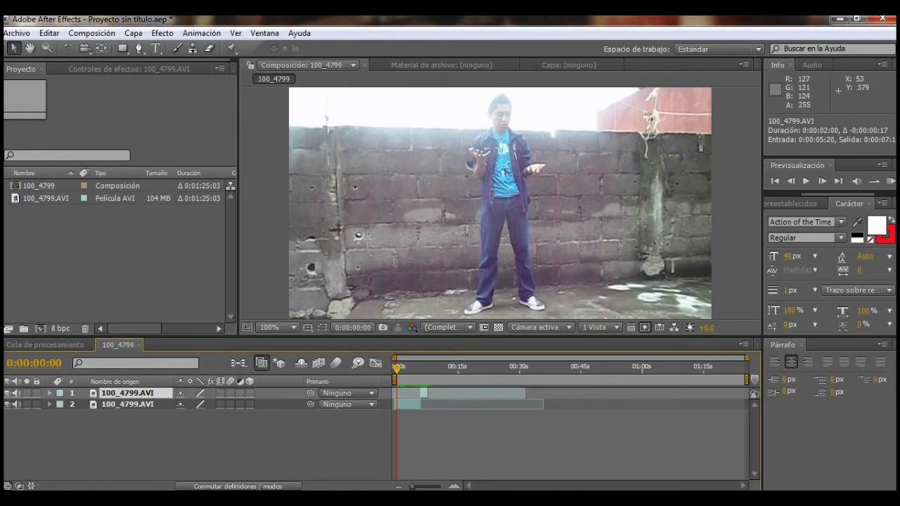
left_click(46, 199)
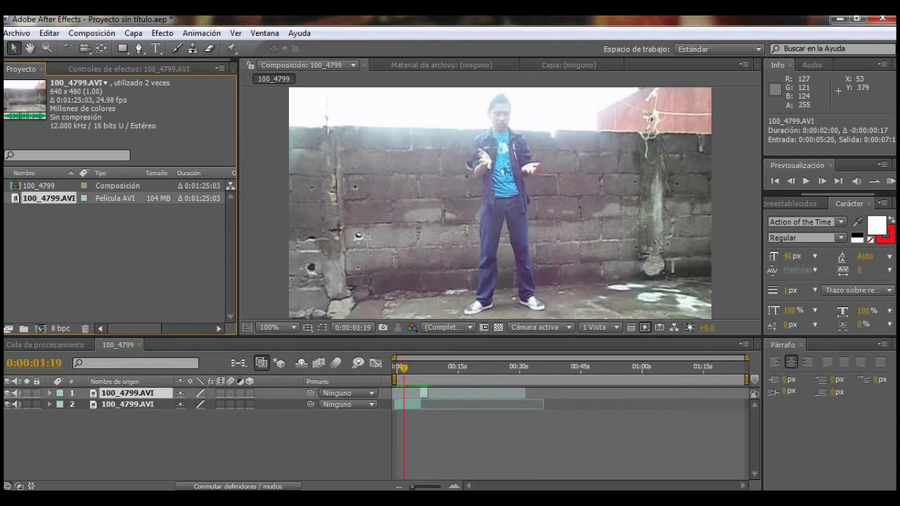
key("space")
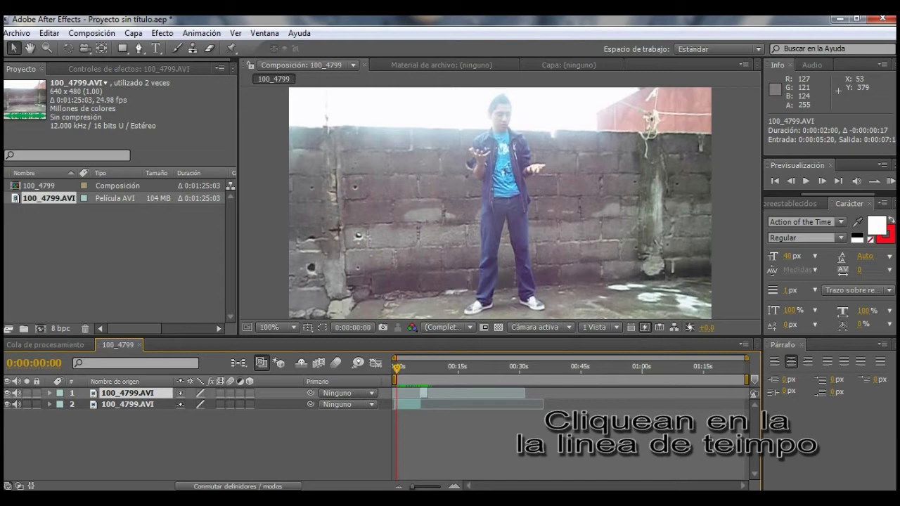
Add a new black solid, Sólido Oscuro Rojo 1, from the timeline's Nuevo > Sólido menu.
right_click(372, 355)
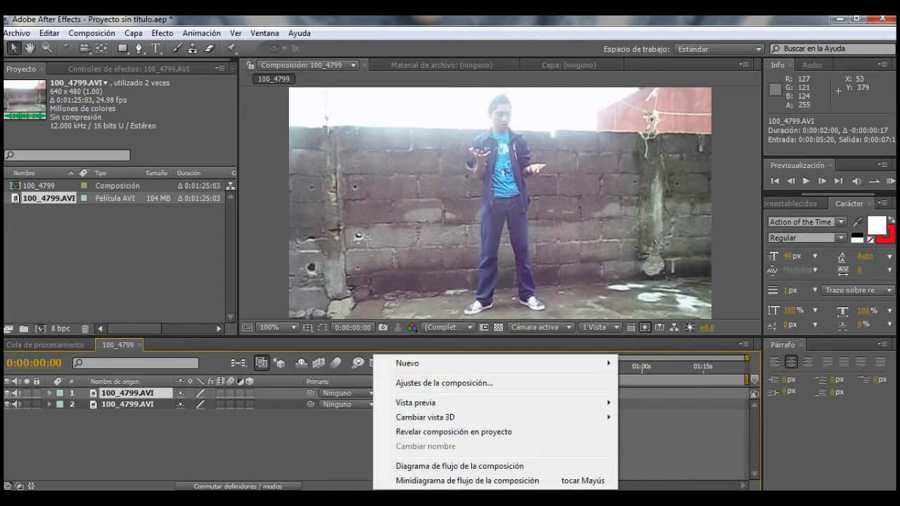
right_click(357, 355)
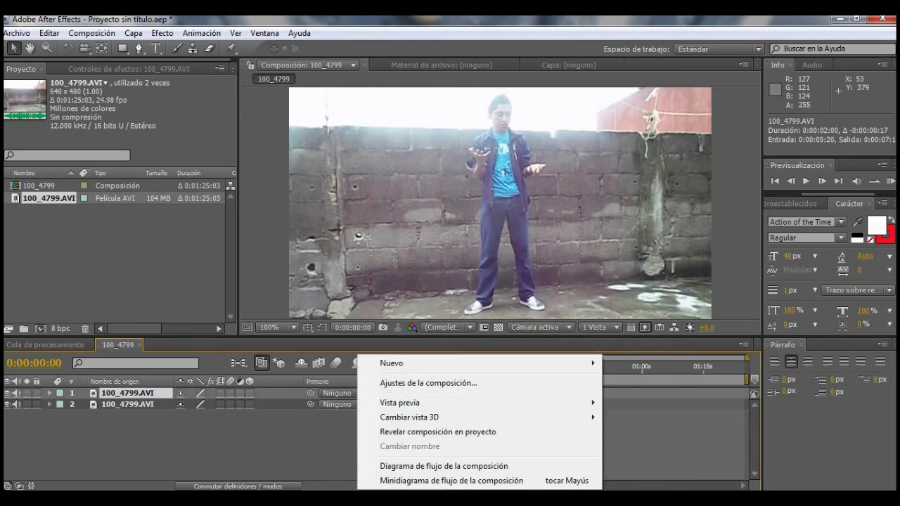
mouse_move(394, 363)
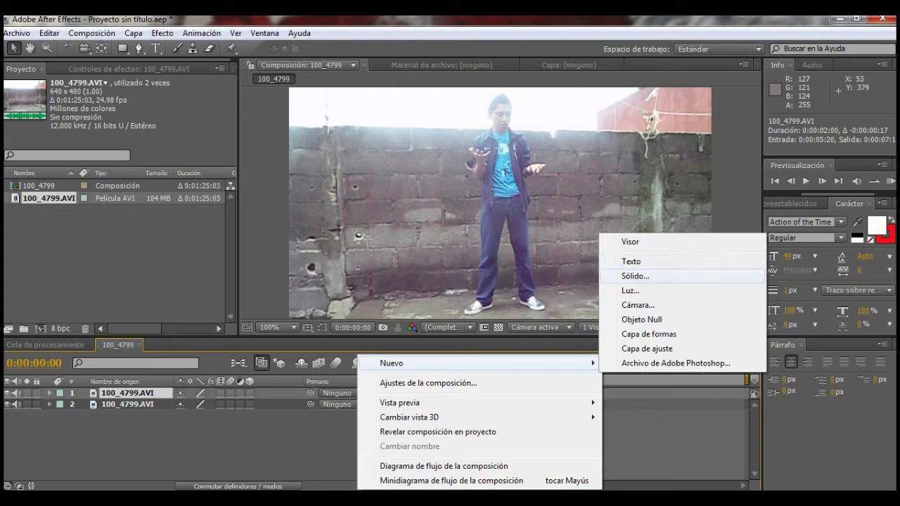
left_click(635, 276)
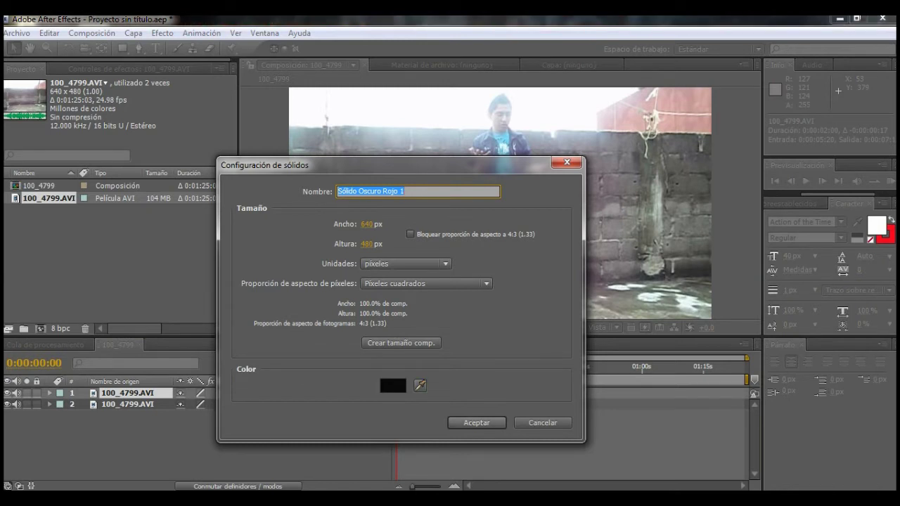
left_click(476, 422)
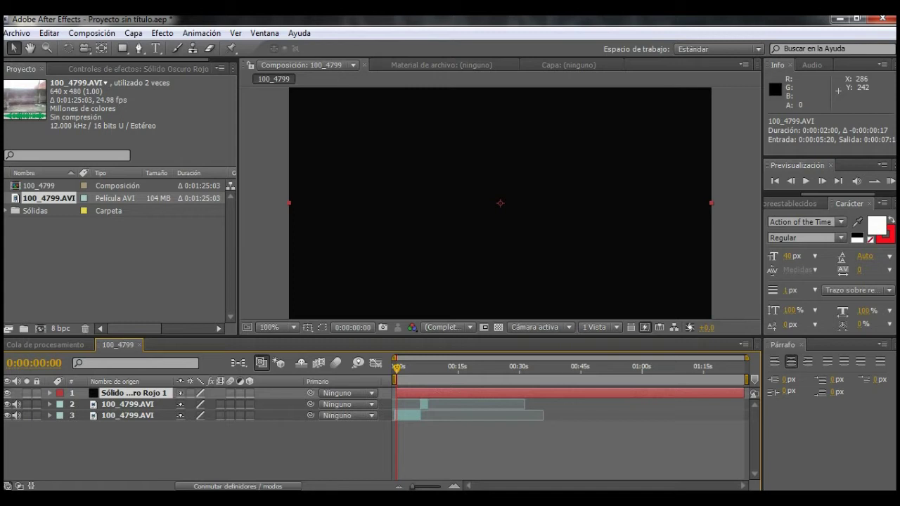
Trim Sólido Oscuro Rojo 1 to about eight seconds (0:00:08:23) and fine-tune its timing.
left_click_drag(743, 393, 426, 393)
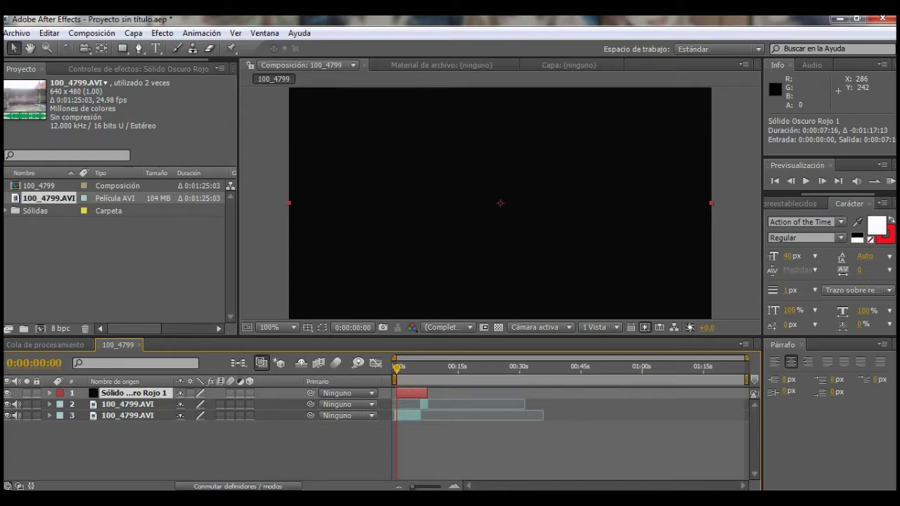
left_click_drag(412, 392, 408, 393)
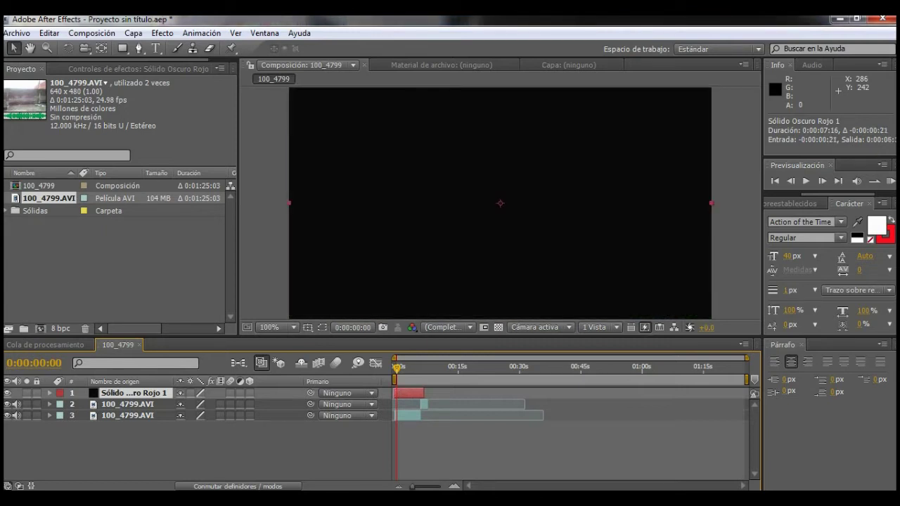
left_click_drag(408, 393, 410, 393)
left_click_drag(406, 393, 407, 393)
left_click_drag(424, 393, 430, 392)
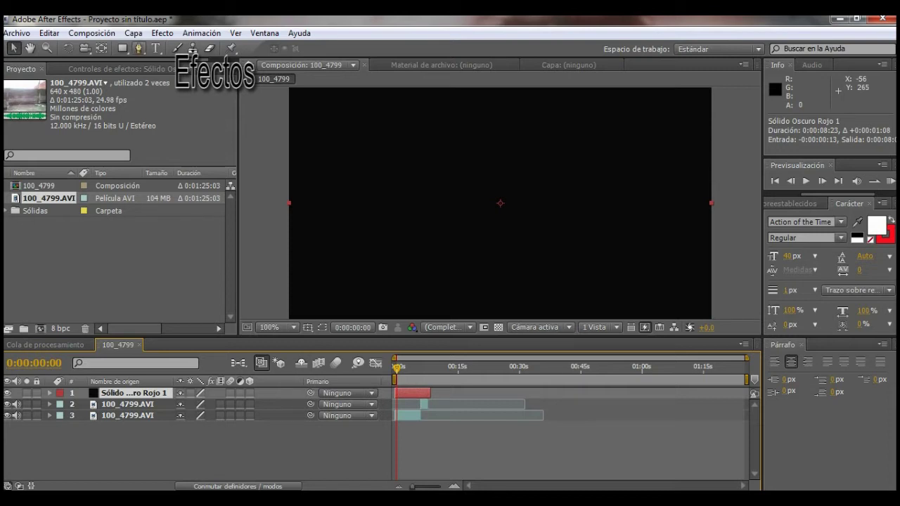
left_click(163, 33)
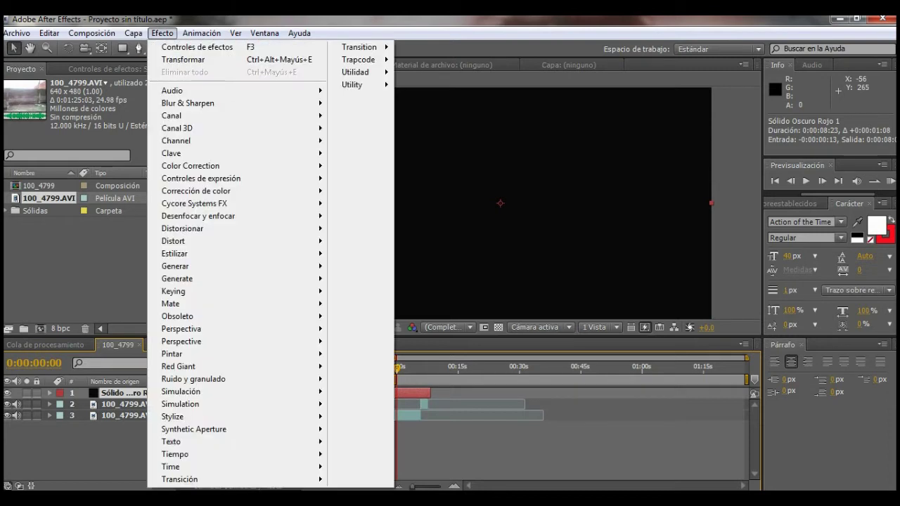
Apply Generar > Relámpago avanzado to Sólido Oscuro Rojo 1.
mouse_move(201, 33)
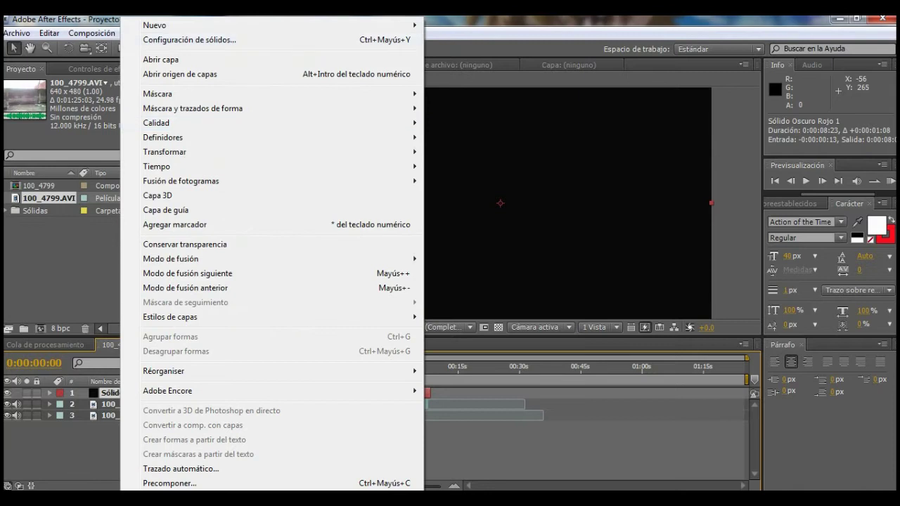
mouse_move(162, 33)
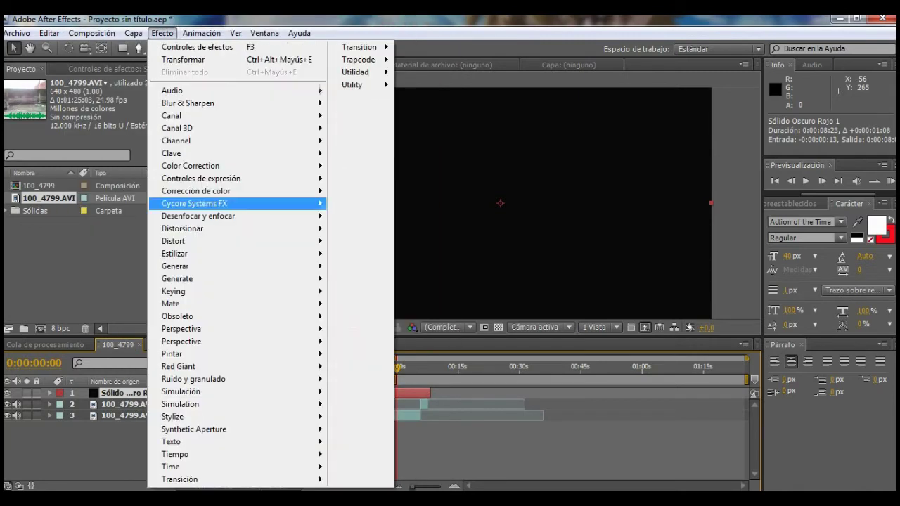
mouse_move(211, 265)
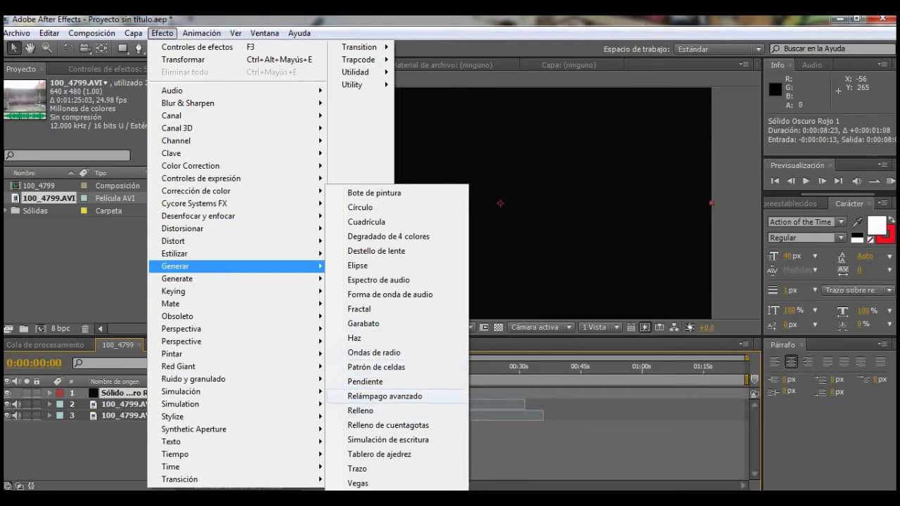
left_click(385, 396)
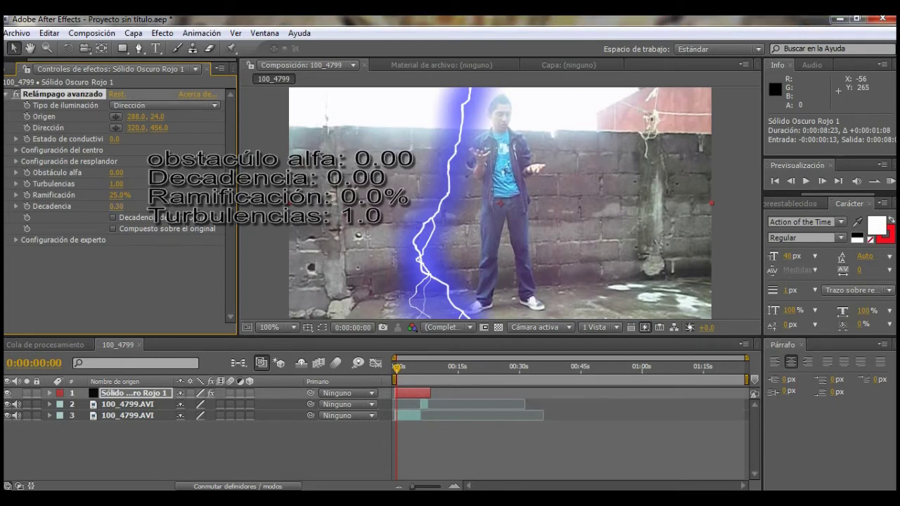
Set Decadencia to 0.00, Ramificación to 0.0% and lighting type to Tachado de doble dirección.
left_click_drag(115, 206, 98, 206)
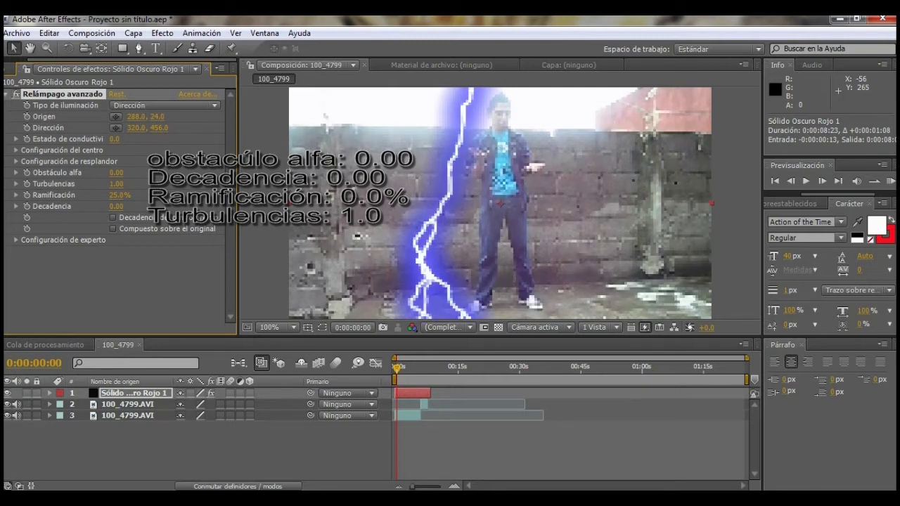
left_click_drag(119, 195, 98, 195)
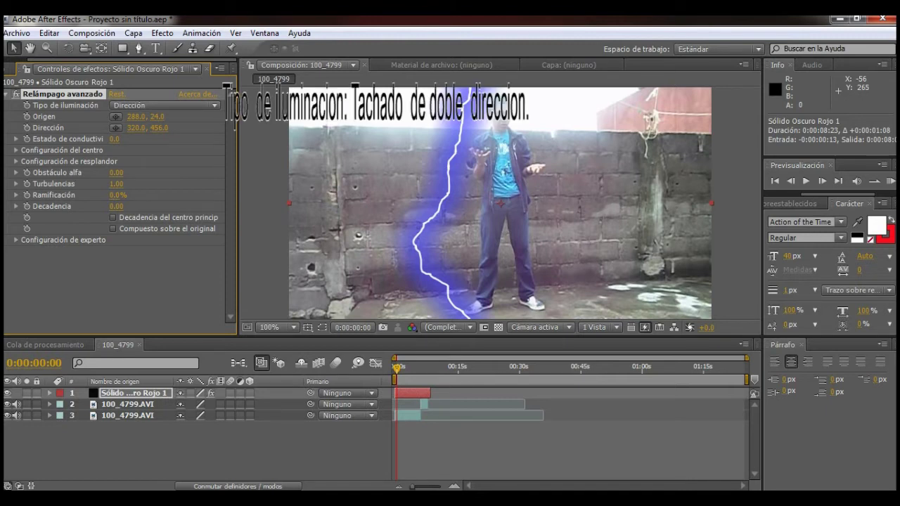
left_click(163, 105)
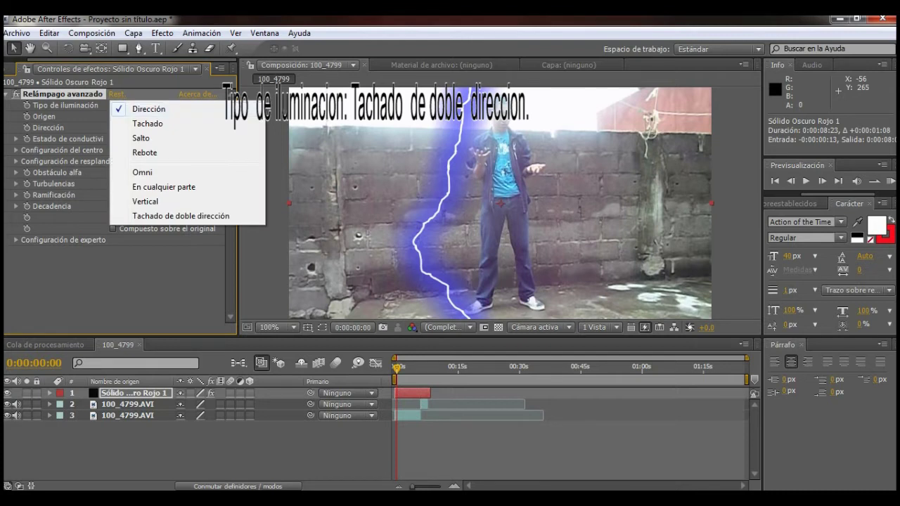
left_click(180, 215)
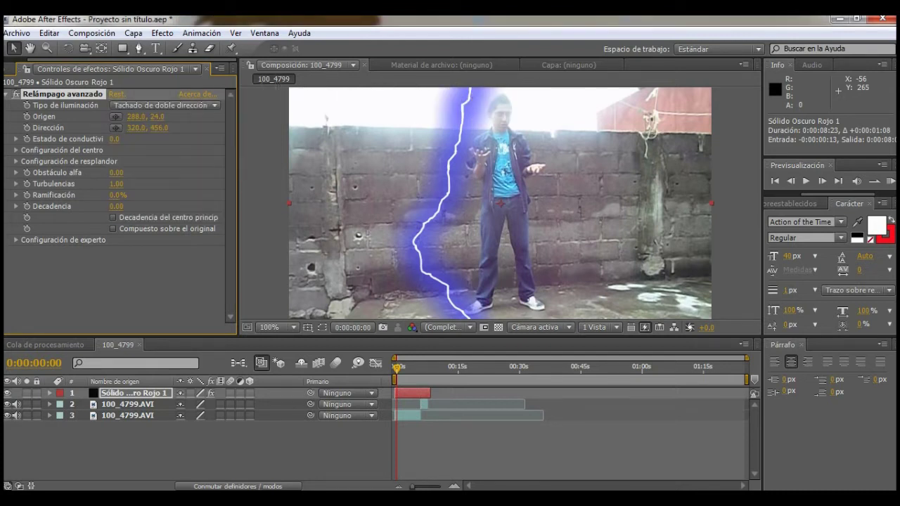
left_click(163, 105)
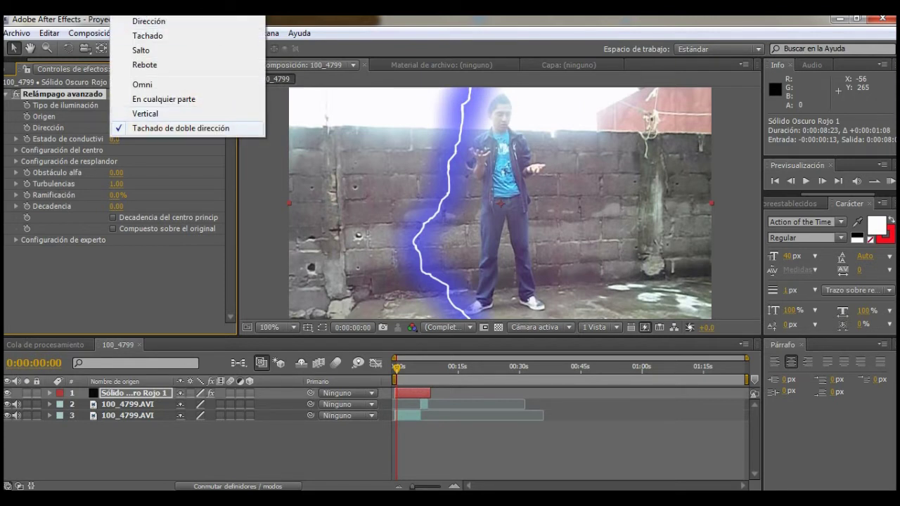
left_click(181, 128)
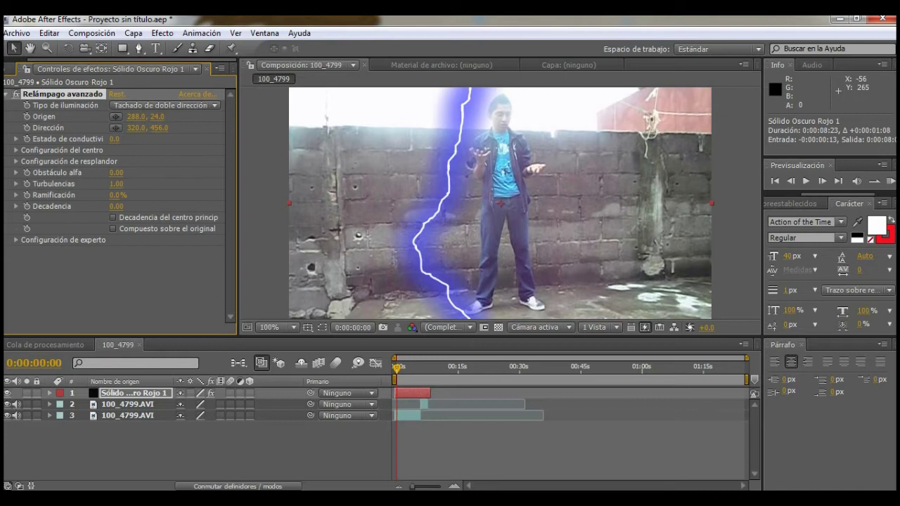
left_click_drag(479, 77, 484, 113)
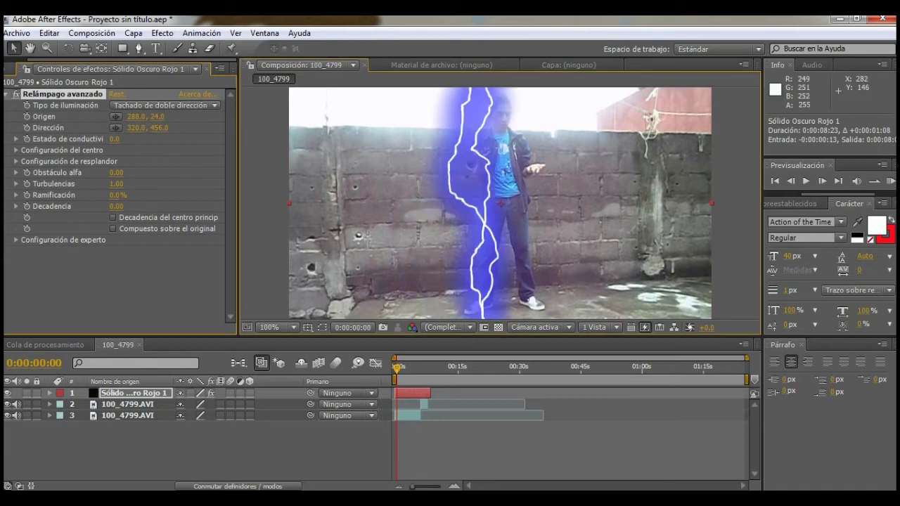
Place the bolt on the performer's hands: Origen 402,172 and Dirección 317,147.
left_click_drag(484, 113, 533, 166)
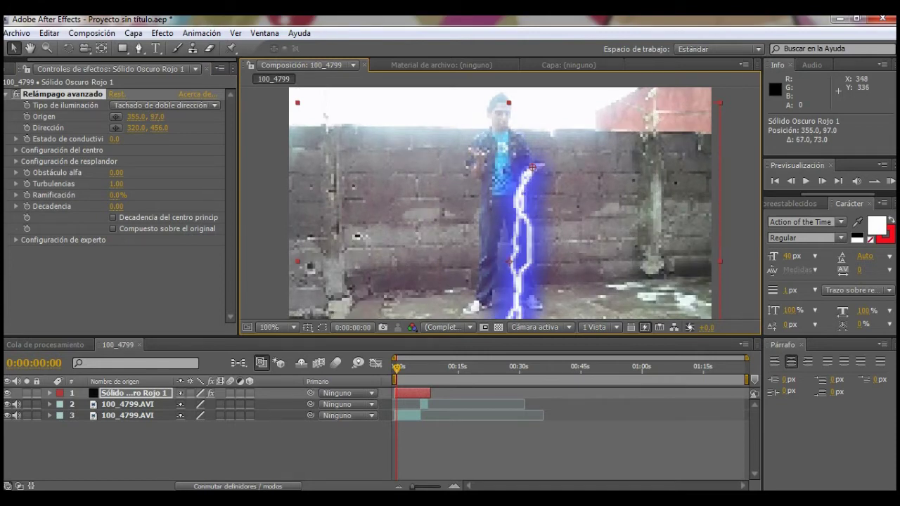
mouse_move(533, 167)
left_mouse_down()
mouse_move(537, 98)
mouse_move(519, 291)
left_mouse_up()
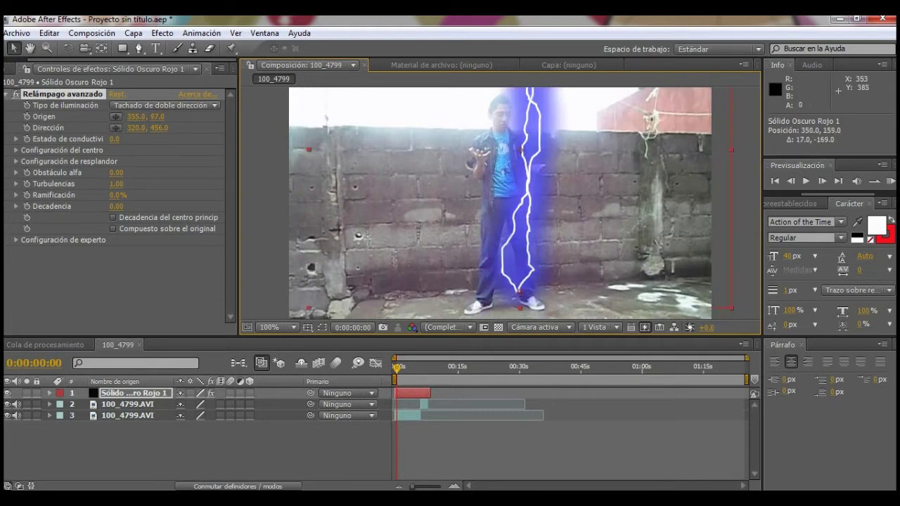
left_click_drag(519, 291, 479, 151)
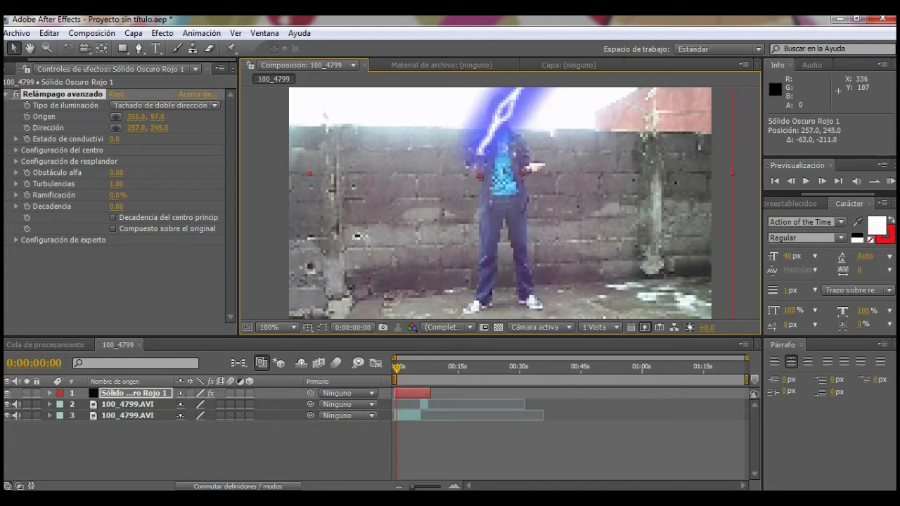
left_click_drag(510, 158, 518, 150)
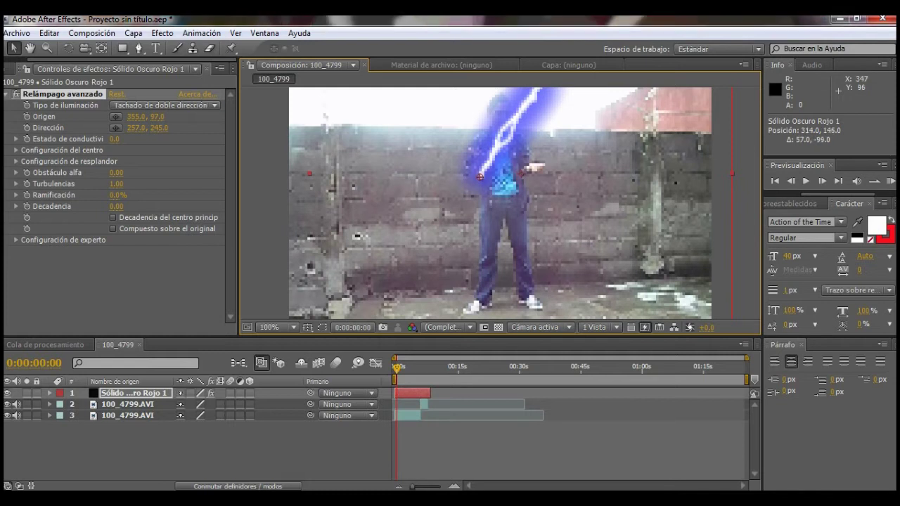
mouse_move(517, 111)
left_mouse_down()
mouse_move(501, 179)
mouse_move(482, 139)
mouse_move(509, 126)
left_mouse_up()
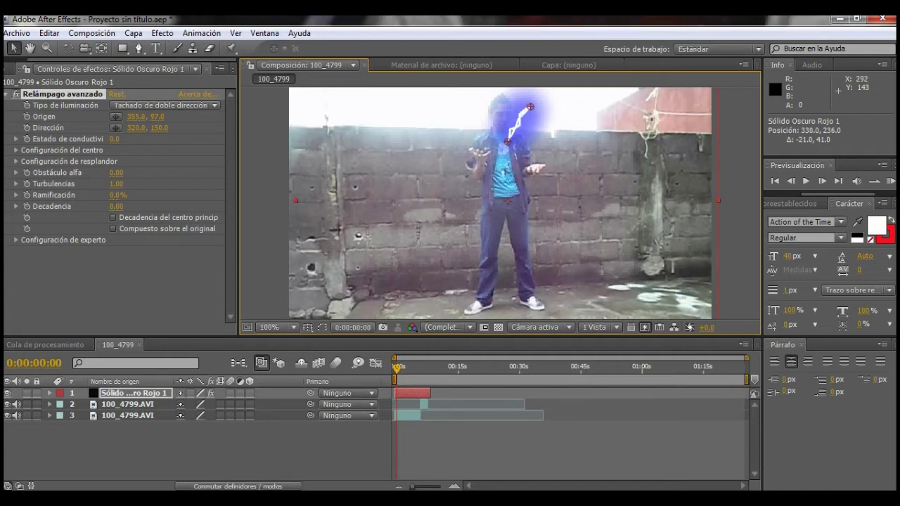
left_click_drag(510, 127, 482, 140)
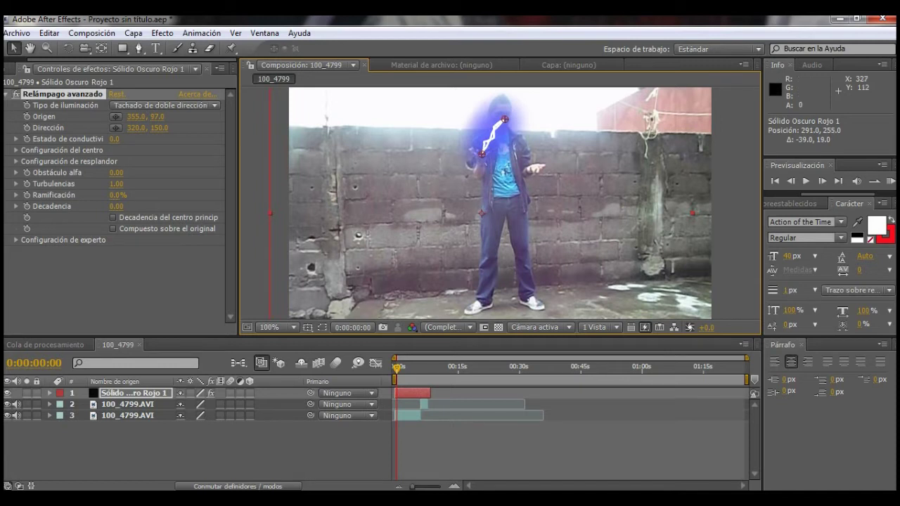
left_click_drag(503, 120, 538, 166)
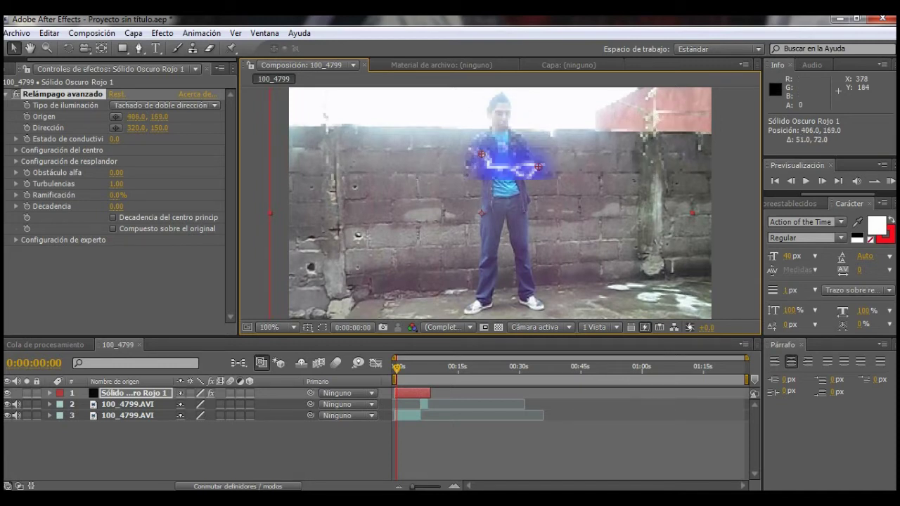
left_click_drag(539, 167, 540, 170)
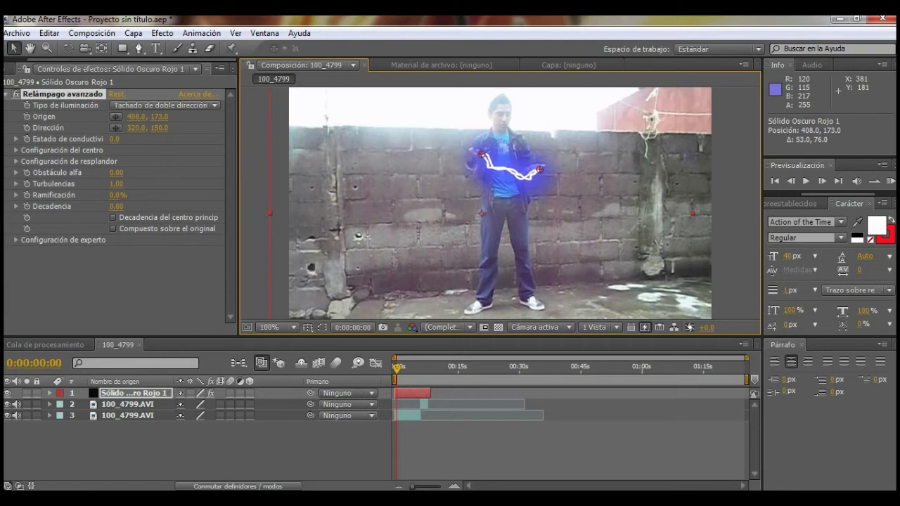
left_click_drag(539, 170, 536, 169)
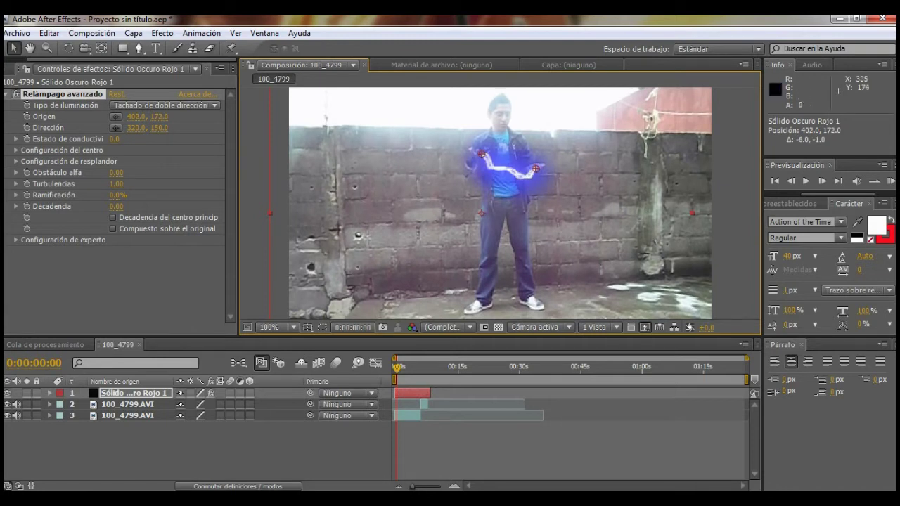
left_click_drag(481, 153, 480, 152)
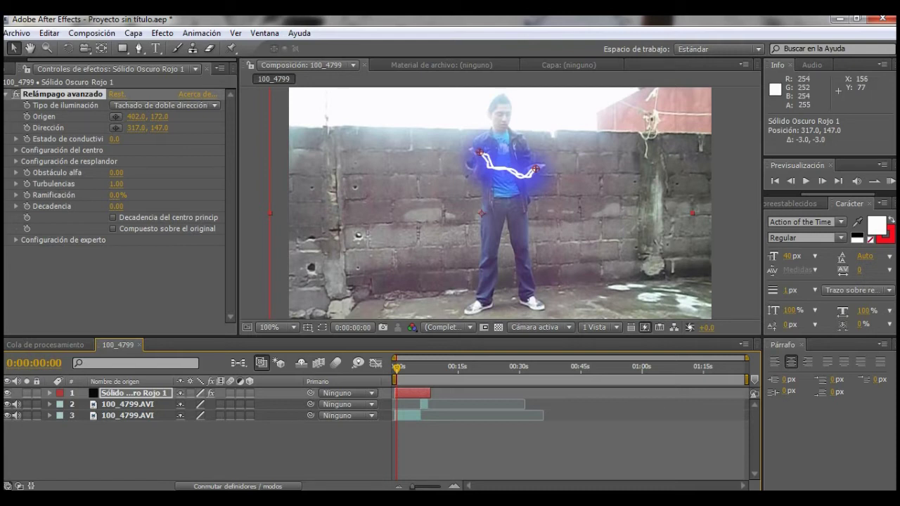
Create Origen and Dirección keyframes at 0:00:00:00 and reveal the effect properties in the timeline.
left_click(27, 116)
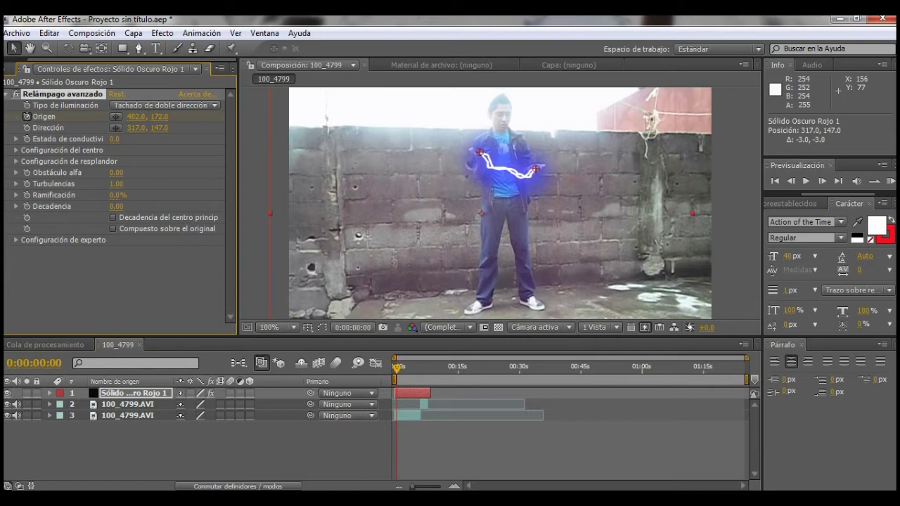
left_click(27, 127)
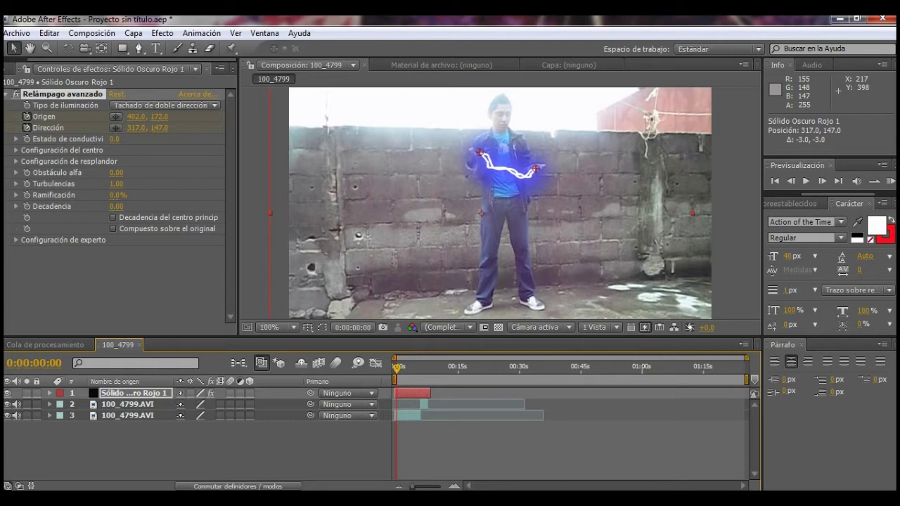
left_click(49, 393)
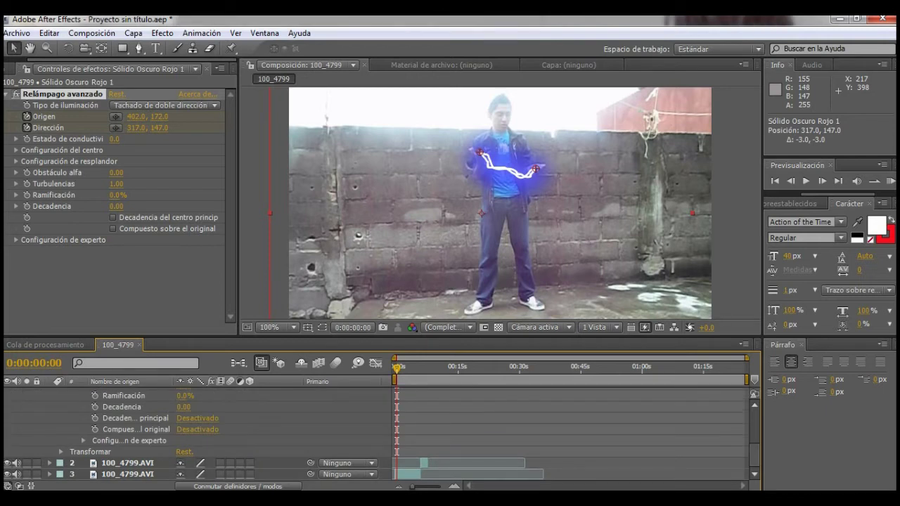
scroll(210, 433, "up", 2)
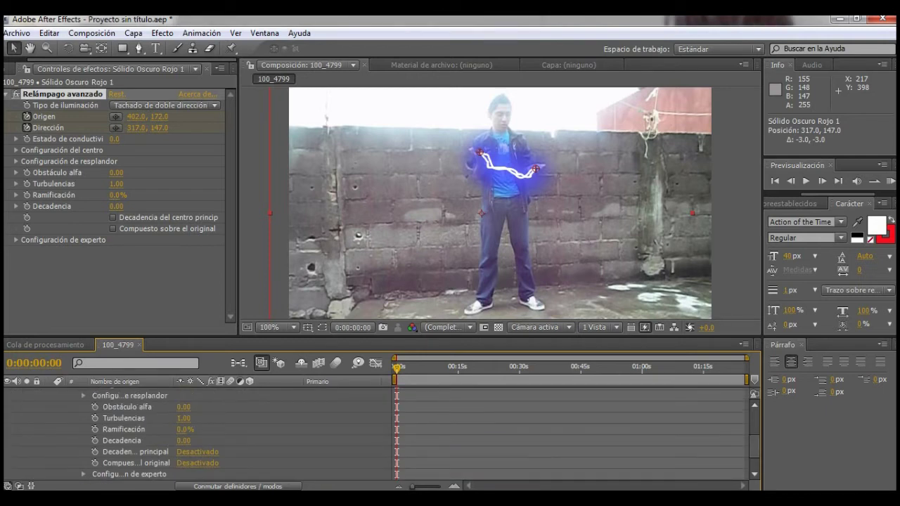
scroll(211, 432, "up", 3)
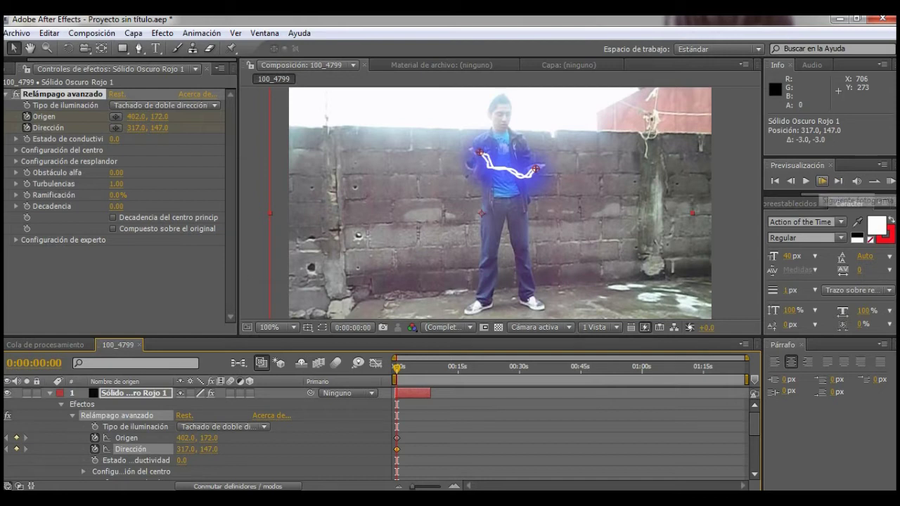
Advance two frames and nudge Origen to 401,170 to follow the hand.
left_click(822, 182)
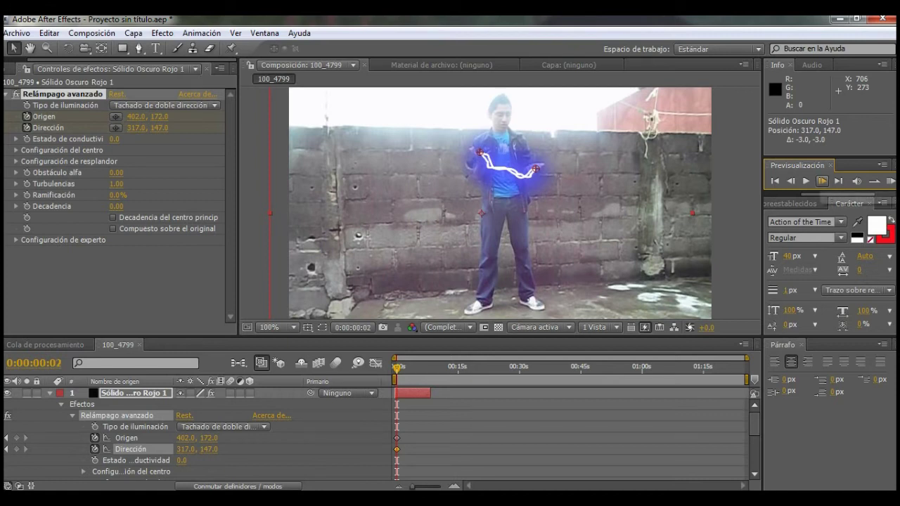
left_click(821, 181)
left_click_drag(480, 152, 479, 151)
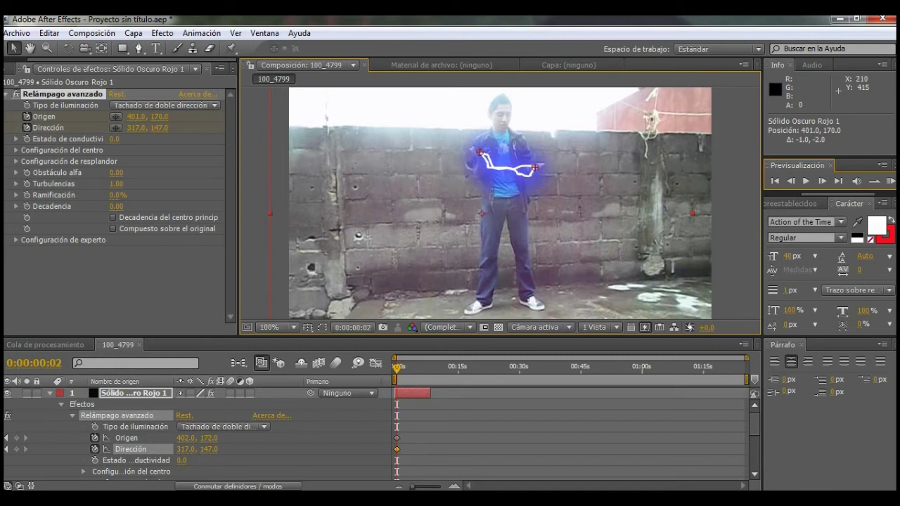
At 0:00:00:16, keyframe Origen 400,163 and Dirección 320,158 on the hands, undoing a stray drag.
left_click(127, 438)
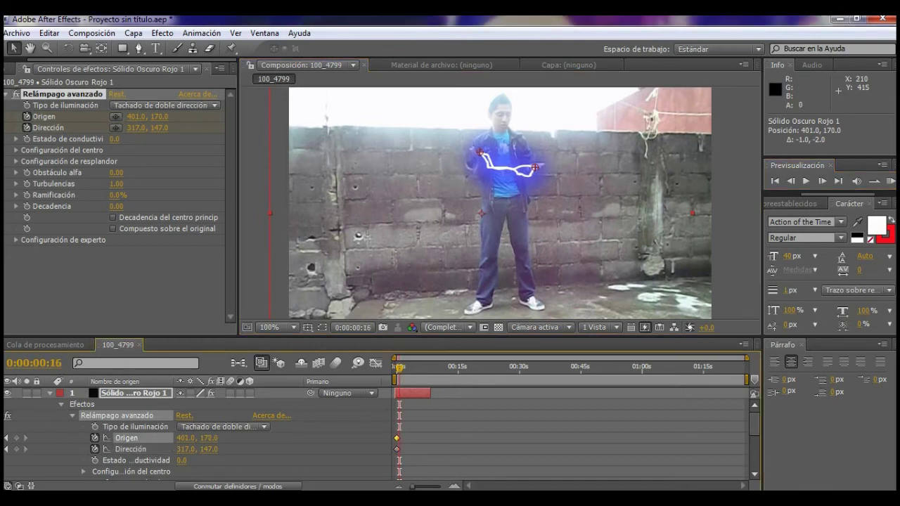
left_click_drag(480, 151, 479, 151)
left_click_drag(532, 164, 539, 174)
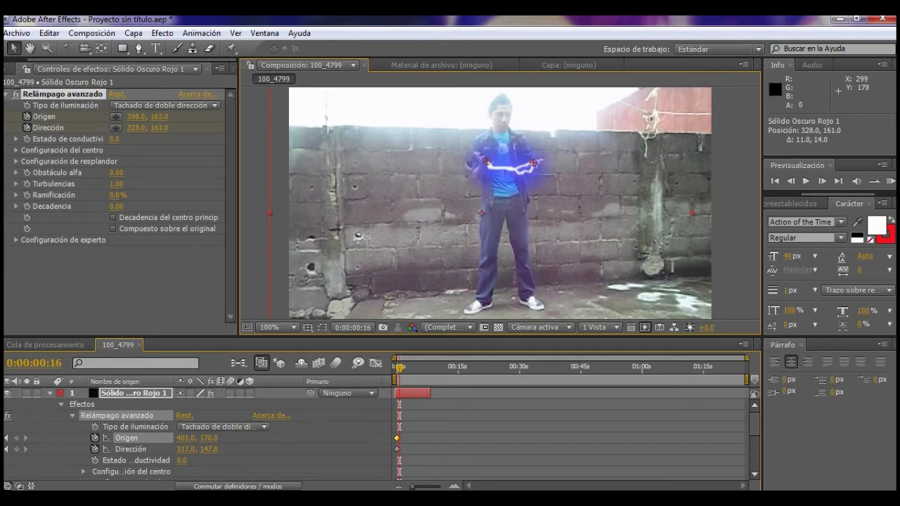
left_click_drag(540, 173, 455, 382)
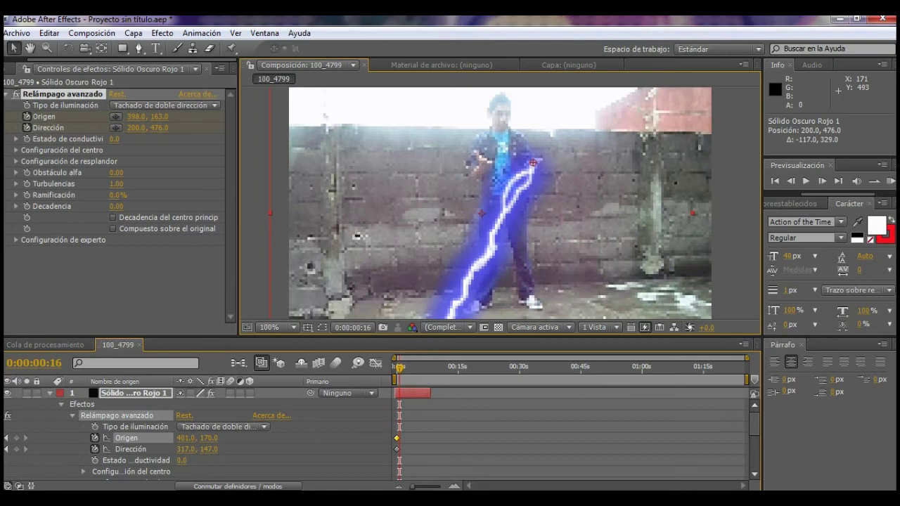
key("ctrl+z")
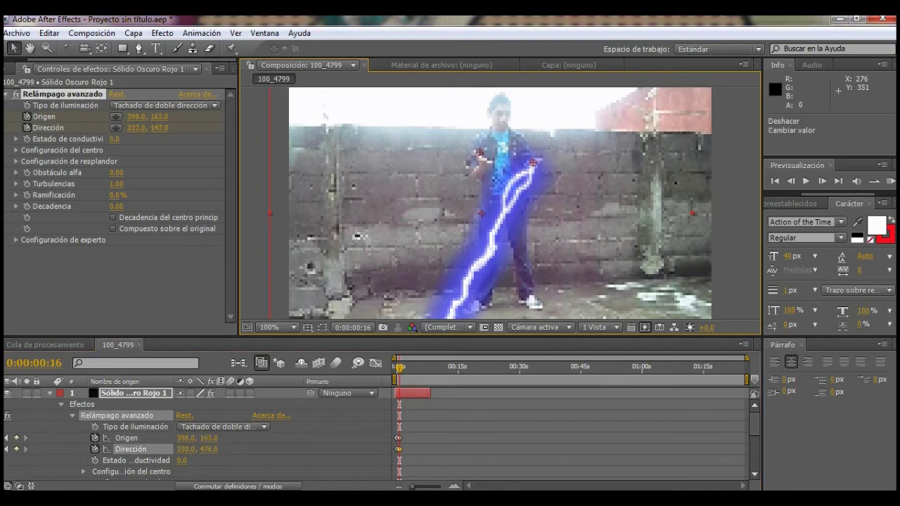
key("ctrl+z")
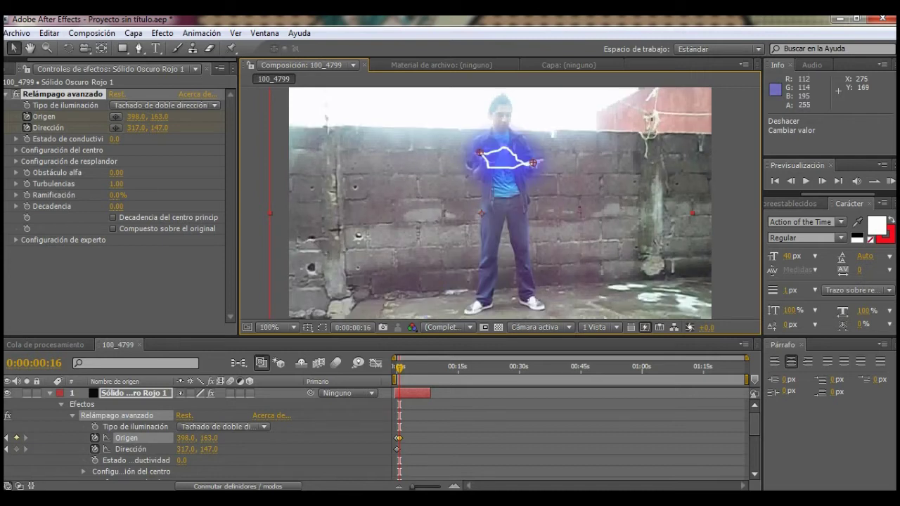
left_click_drag(479, 152, 483, 155)
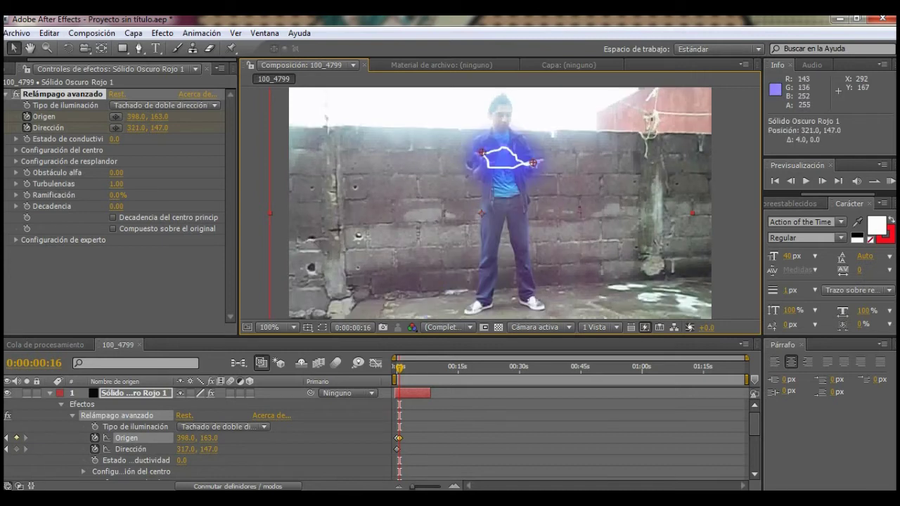
left_click_drag(482, 153, 481, 156)
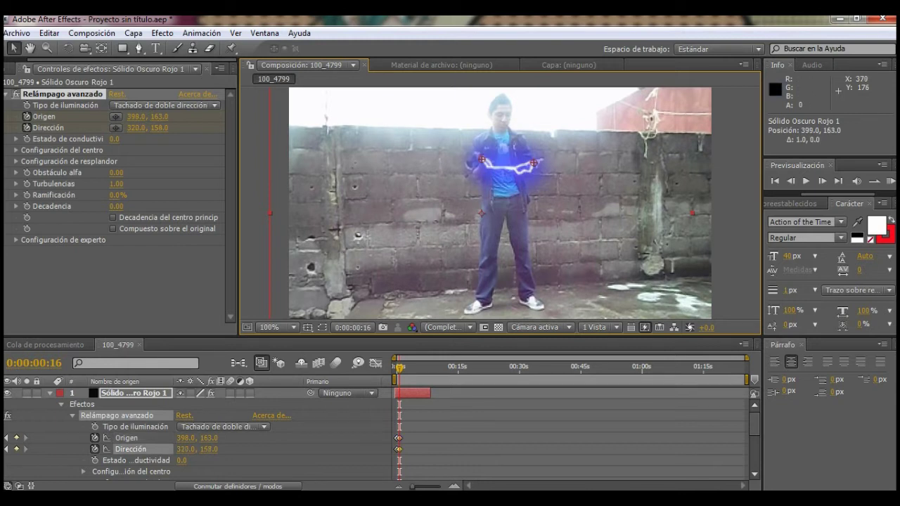
left_click_drag(534, 163, 535, 163)
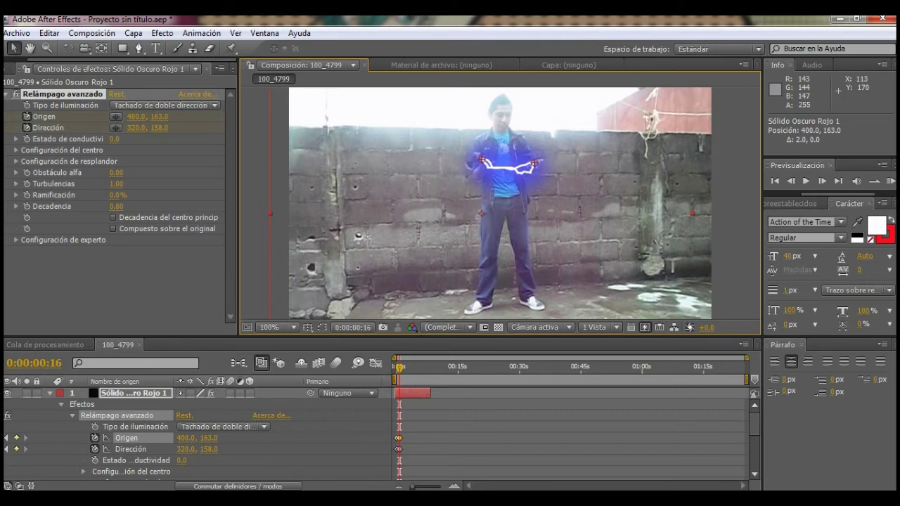
key("space")
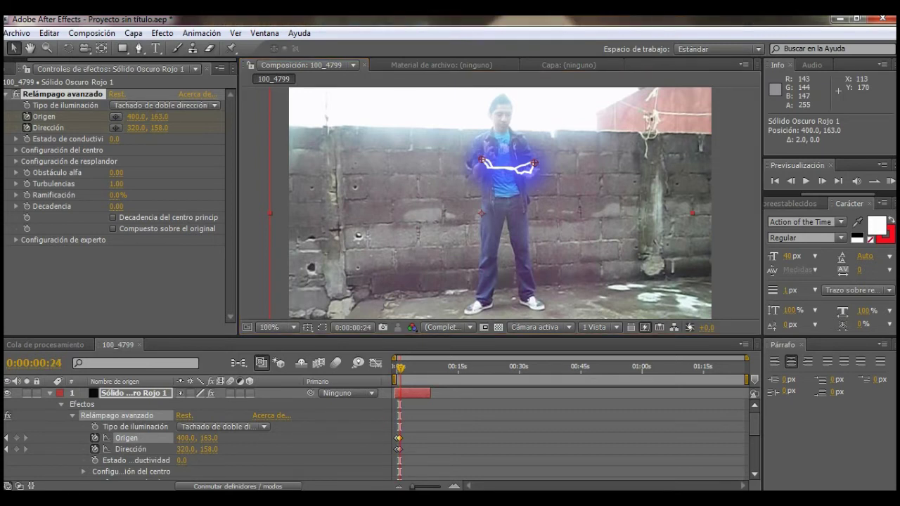
At 0:00:00:24, keyframe Origen 391,178 and Dirección 332,143 on the performer's hands.
left_click_drag(482, 160, 491, 156)
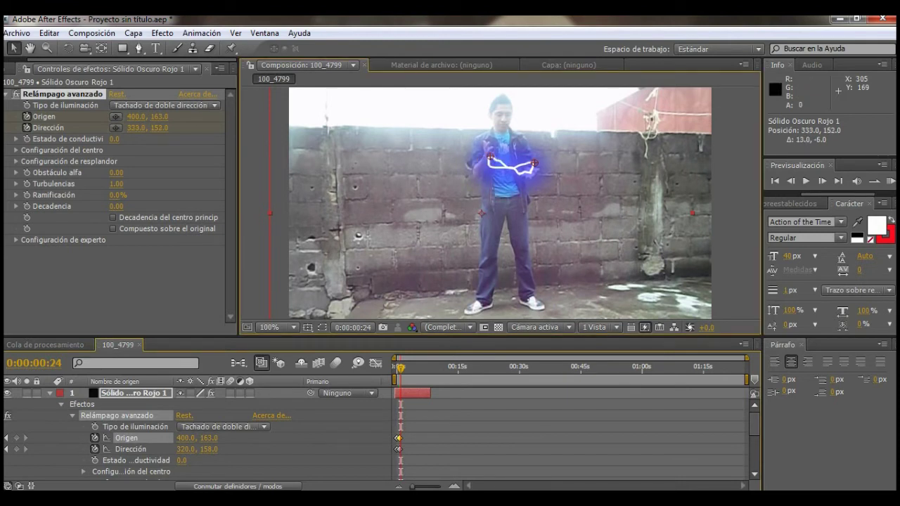
left_click_drag(490, 155, 536, 171)
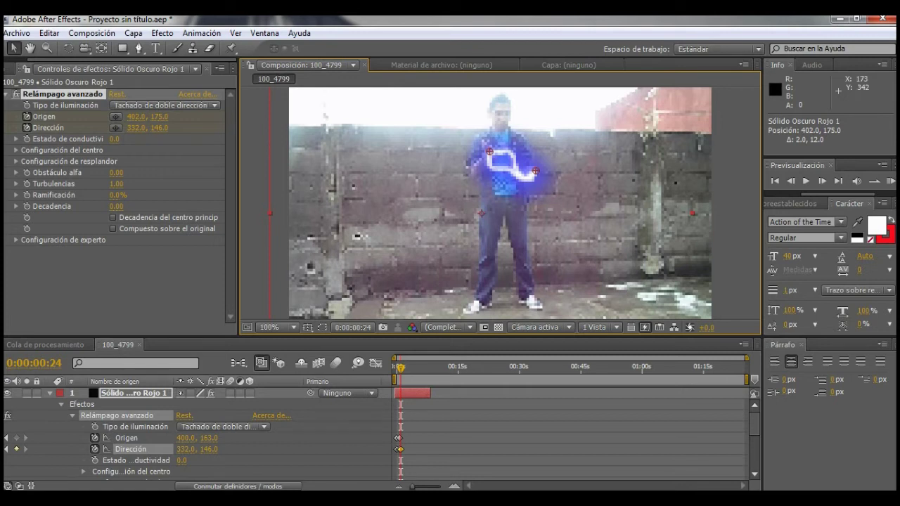
left_click(126, 437)
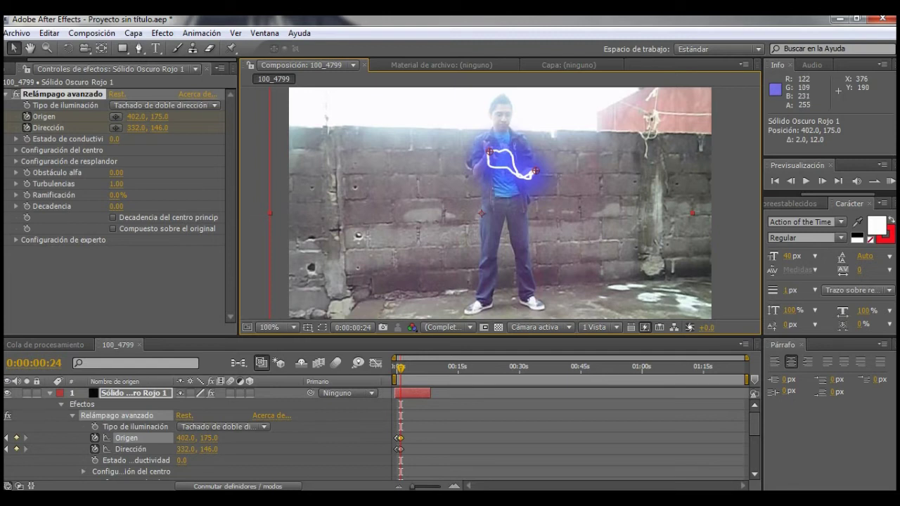
left_click_drag(472, 161, 464, 164)
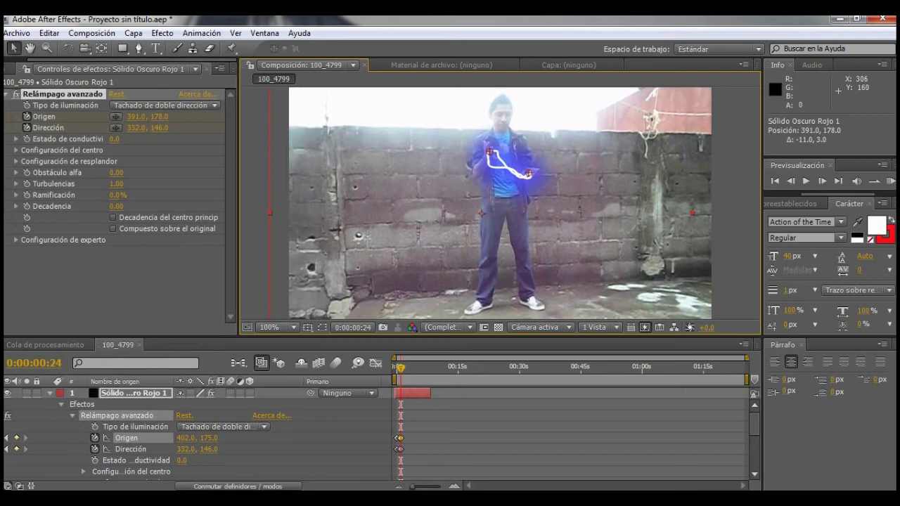
left_click_drag(528, 173, 530, 171)
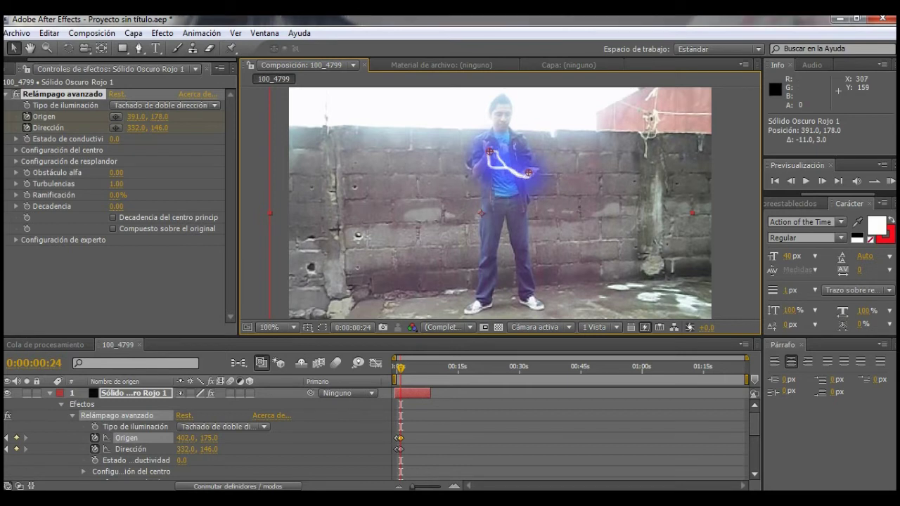
left_click_drag(491, 151, 489, 149)
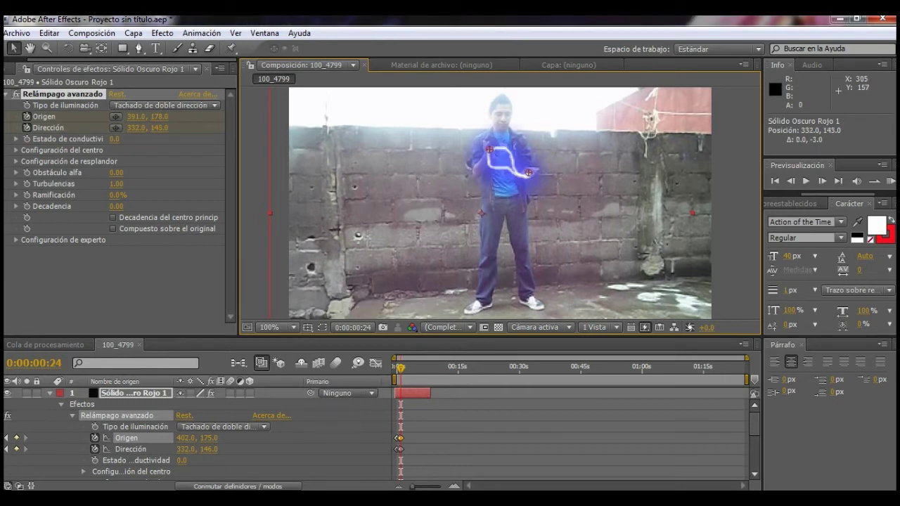
key("Page_Down")
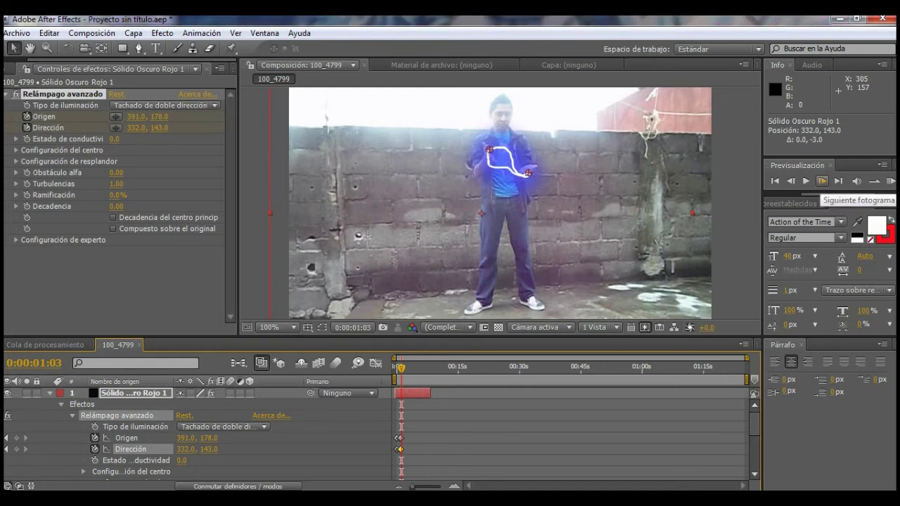
At 0:00:01:07, keyframe Origen 400,156 and Dirección 319,158, undoing one misplaced Dirección move.
left_click_drag(528, 172, 525, 172)
left_click_drag(489, 149, 488, 149)
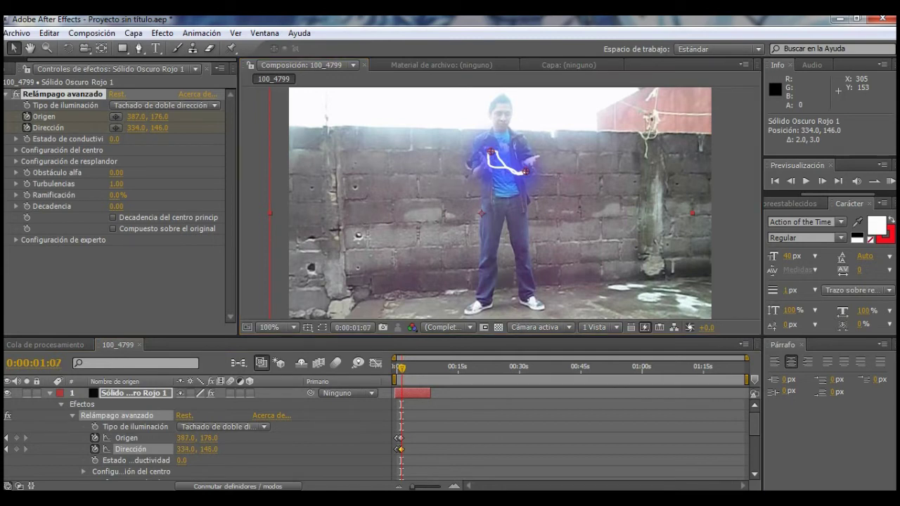
left_click_drag(491, 150, 488, 163)
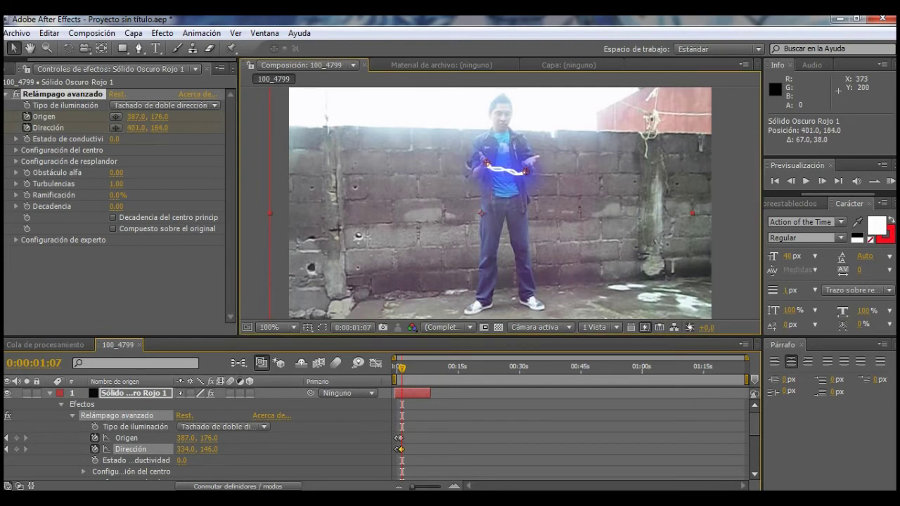
mouse_move(488, 163)
left_mouse_down()
mouse_move(534, 176)
mouse_move(524, 175)
left_mouse_up()
key("ctrl+z")
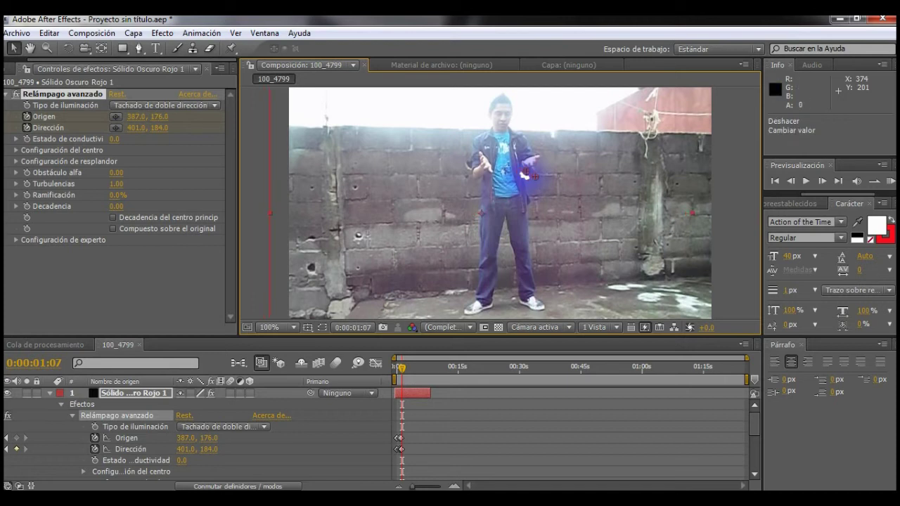
left_click(528, 174)
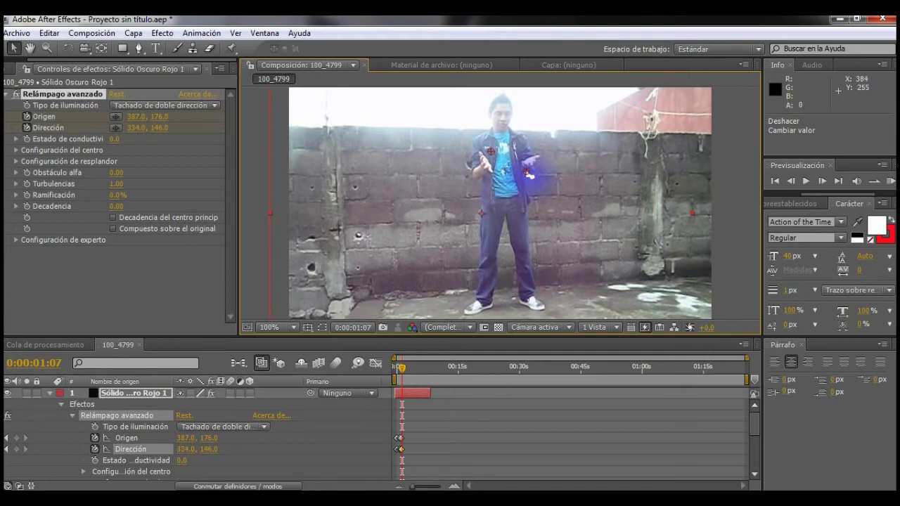
left_click_drag(490, 152, 481, 160)
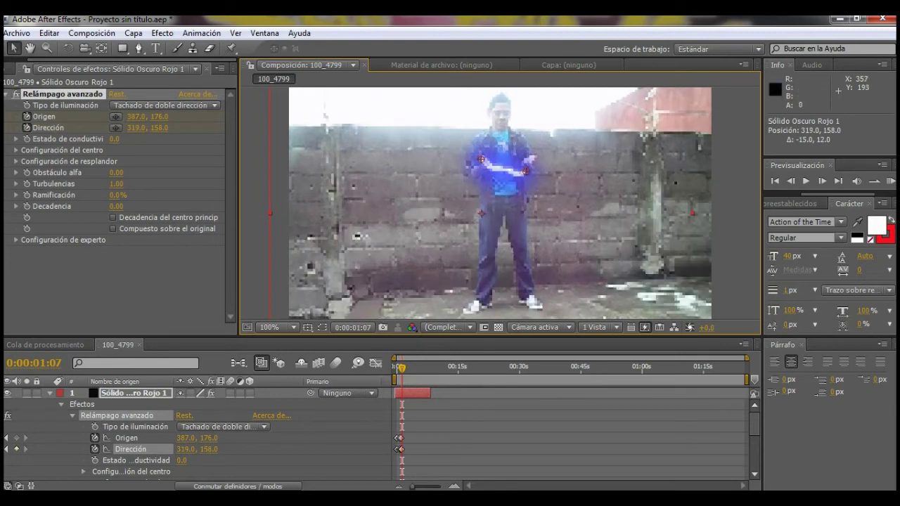
left_click_drag(507, 180, 532, 161)
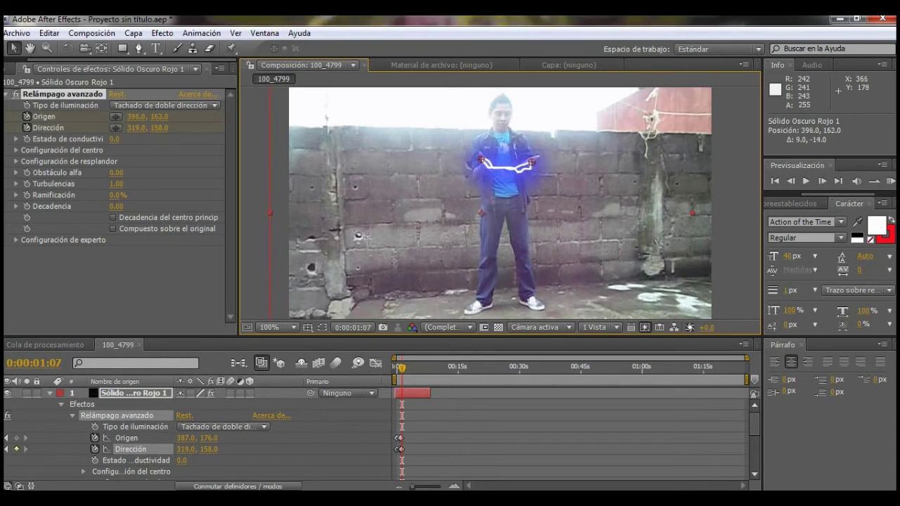
left_click_drag(512, 174, 515, 171)
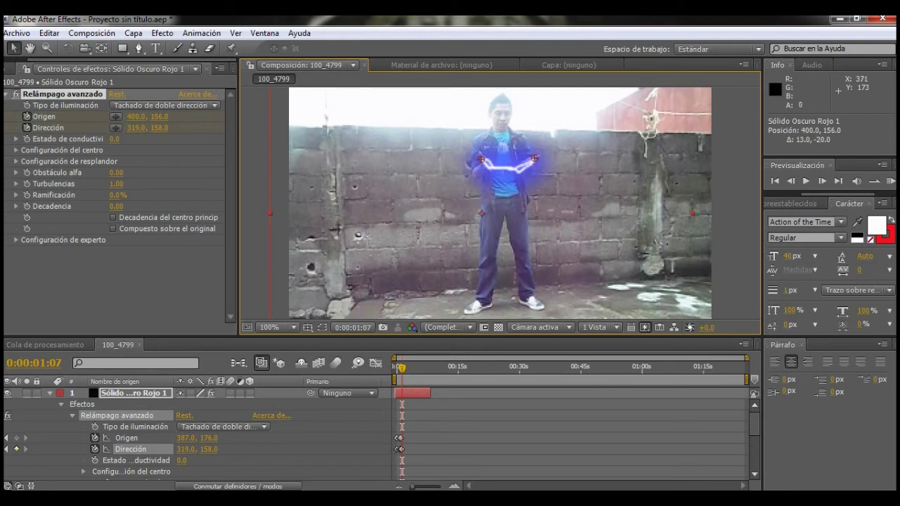
key("space")
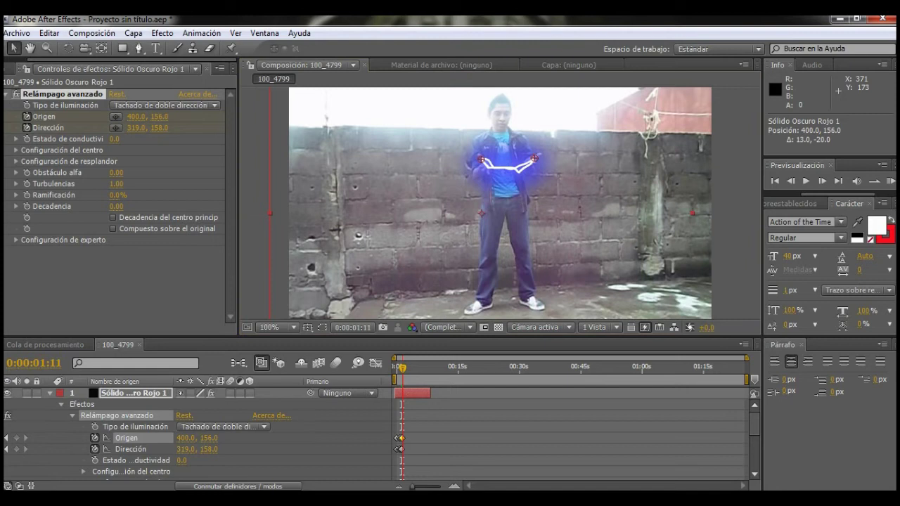
At 0:00:02:06, keyframe Origen 394,155 and Dirección 322,156, undoing two stray drags.
left_click_drag(466, 170, 435, 169)
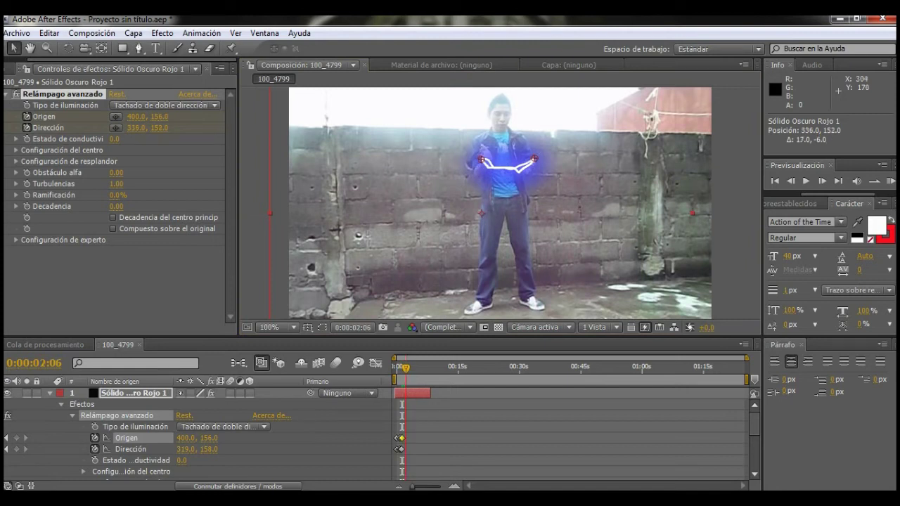
left_click_drag(454, 175, 464, 168)
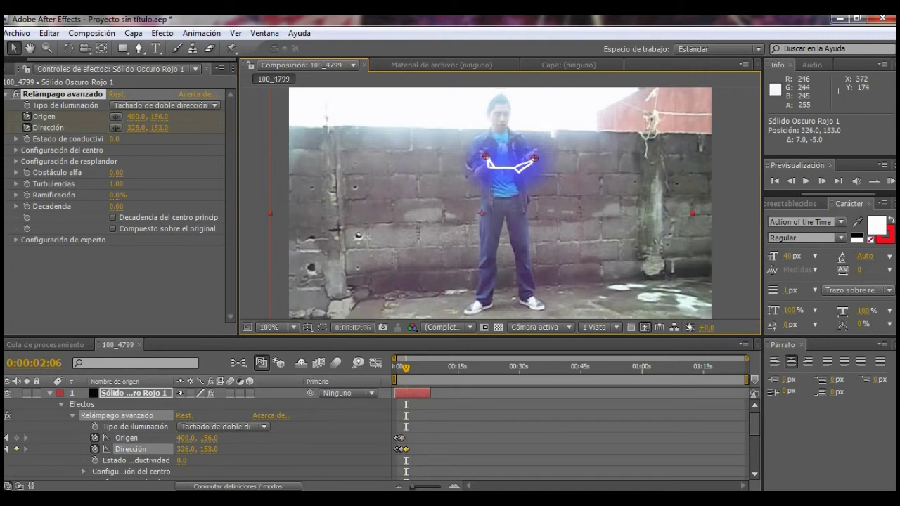
left_click_drag(535, 157, 483, 181)
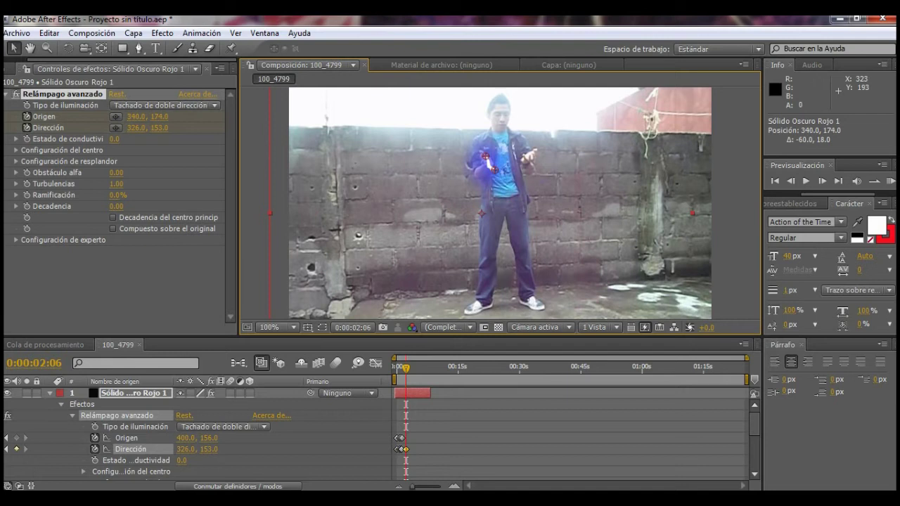
key("ctrl+z")
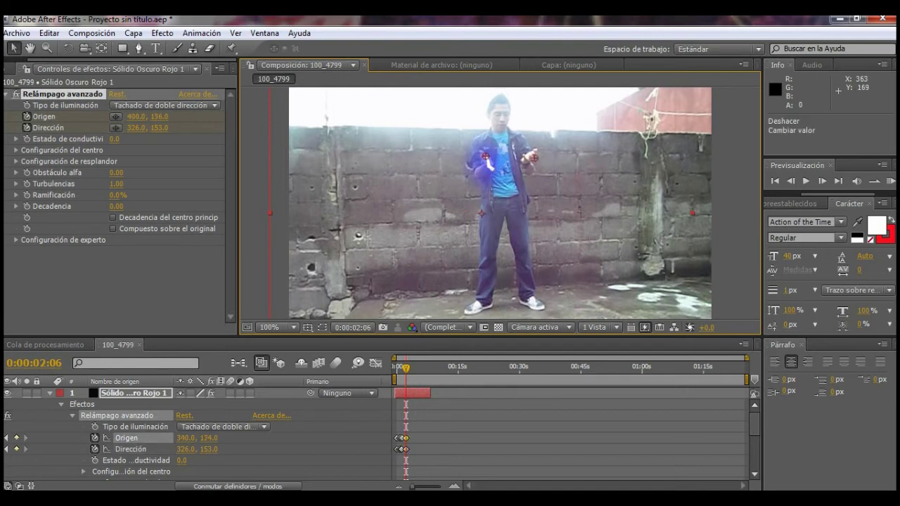
left_click(513, 165)
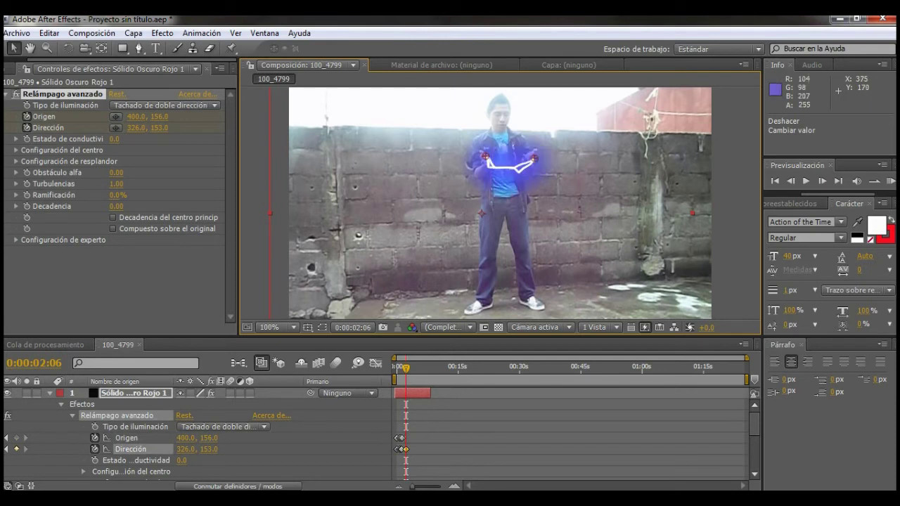
left_click_drag(515, 168, 511, 167)
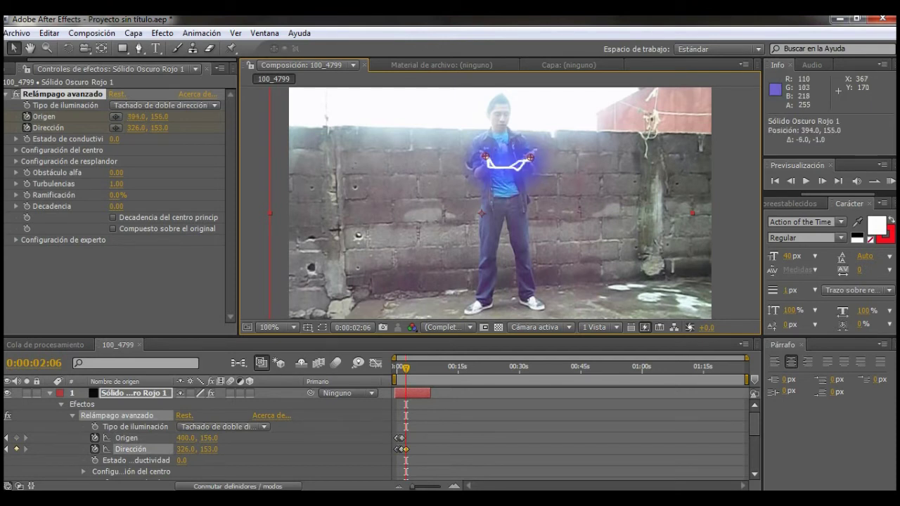
left_click_drag(484, 156, 433, 280)
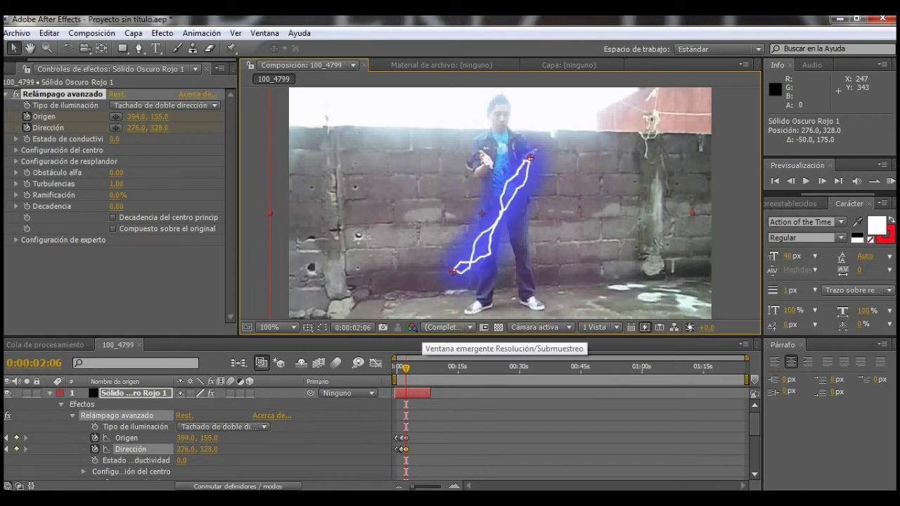
key("ctrl+z")
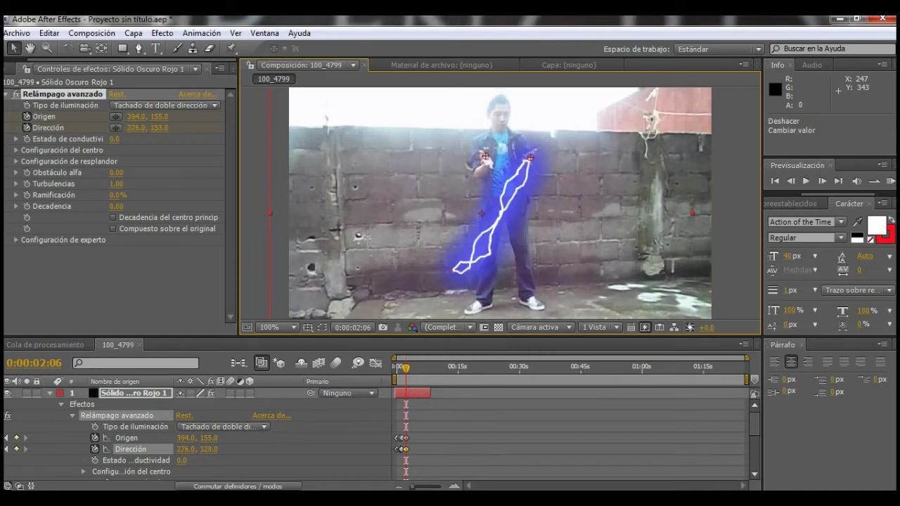
left_click_drag(487, 155, 485, 157)
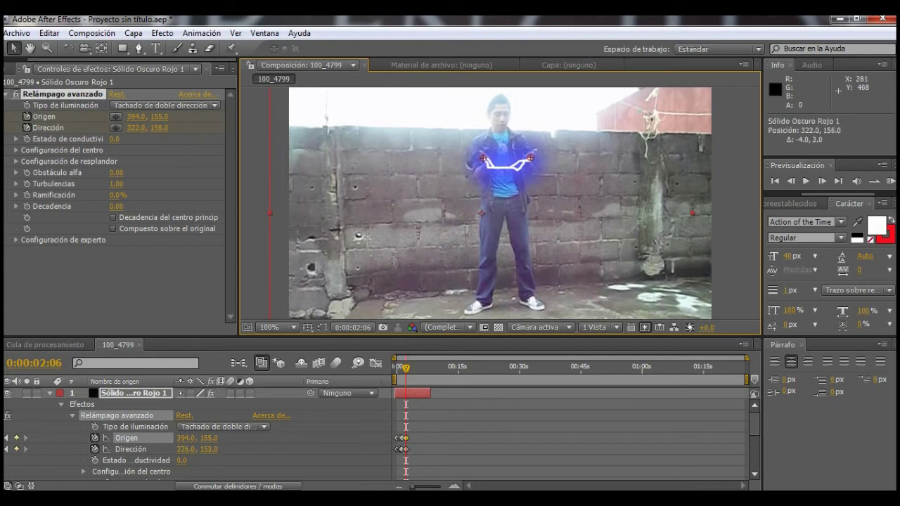
left_click_drag(406, 367, 409, 367)
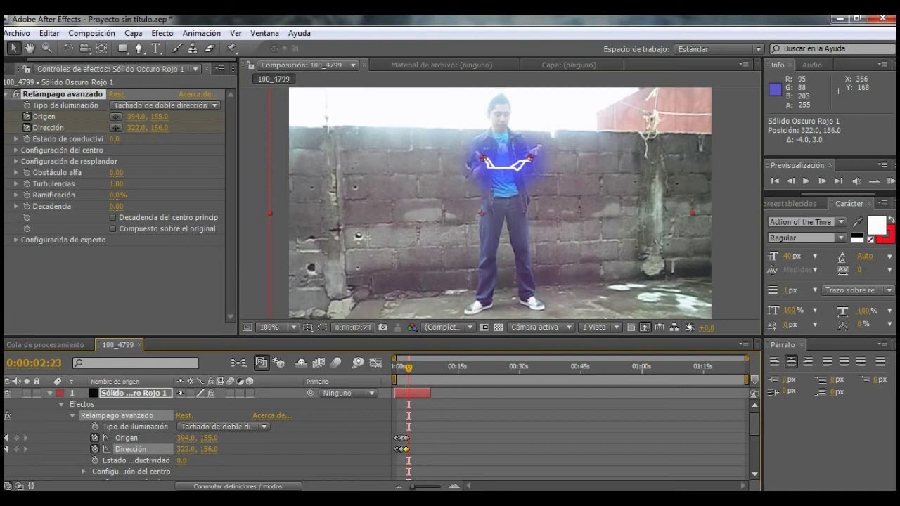
At 0:00:02:23, key Origen up-right and Dirección onto the left hand.
left_click_drag(530, 158, 531, 153)
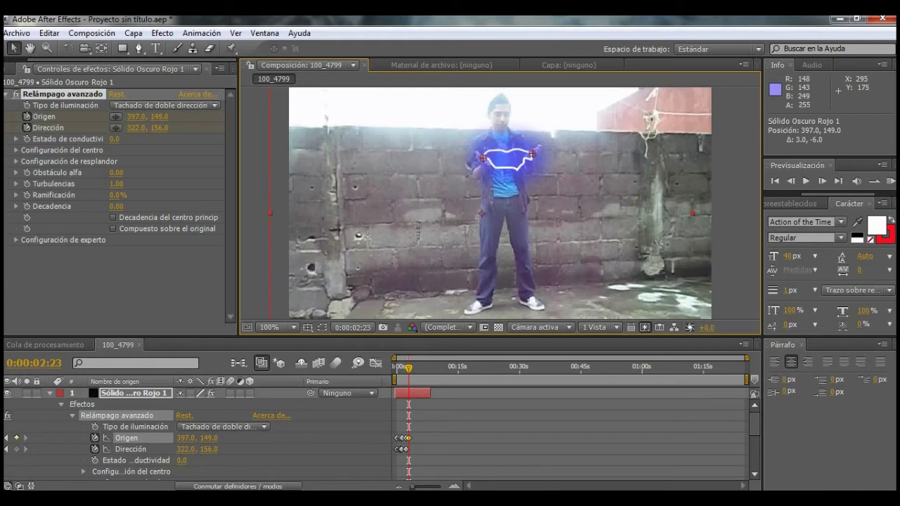
left_click_drag(482, 159, 480, 159)
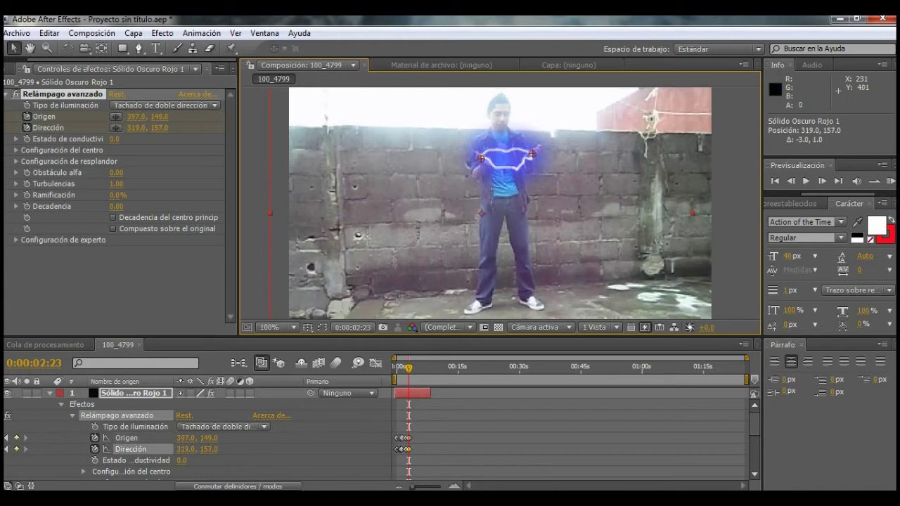
key("space")
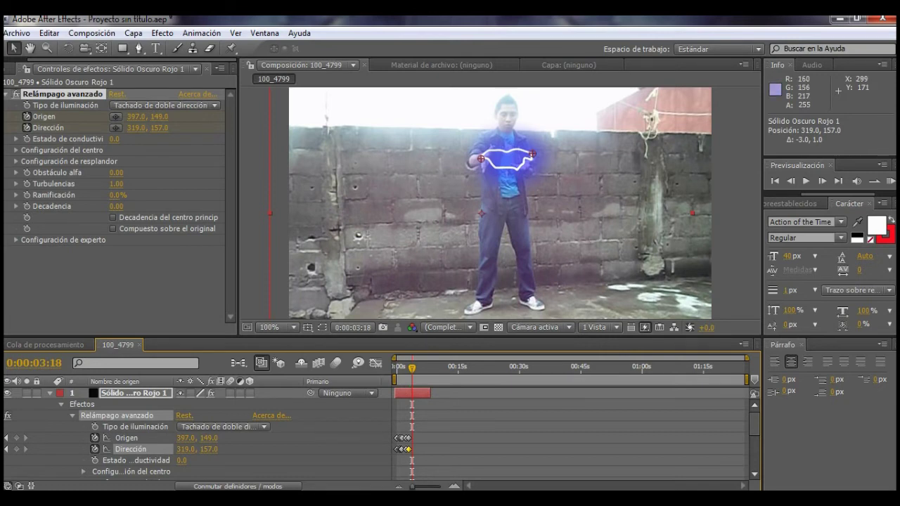
At 0:00:03:18, place Origen at 395.0, 162.0 and Dirección at 323.0, 155.0 on the hands.
left_click_drag(481, 158, 486, 159)
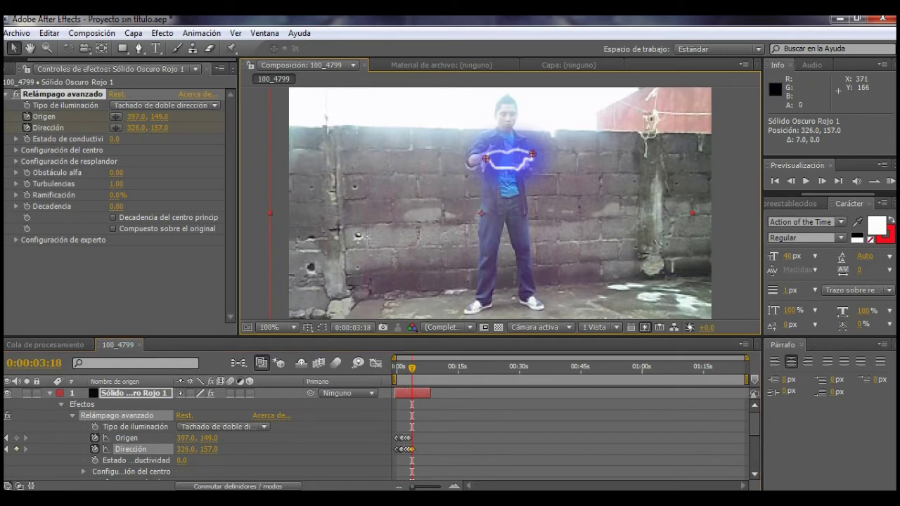
left_click_drag(532, 154, 524, 160)
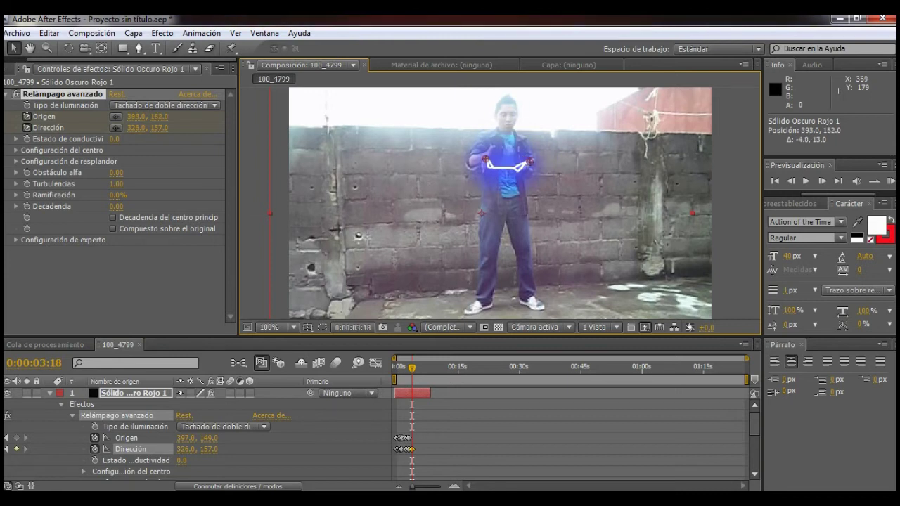
left_click_drag(508, 173, 516, 175)
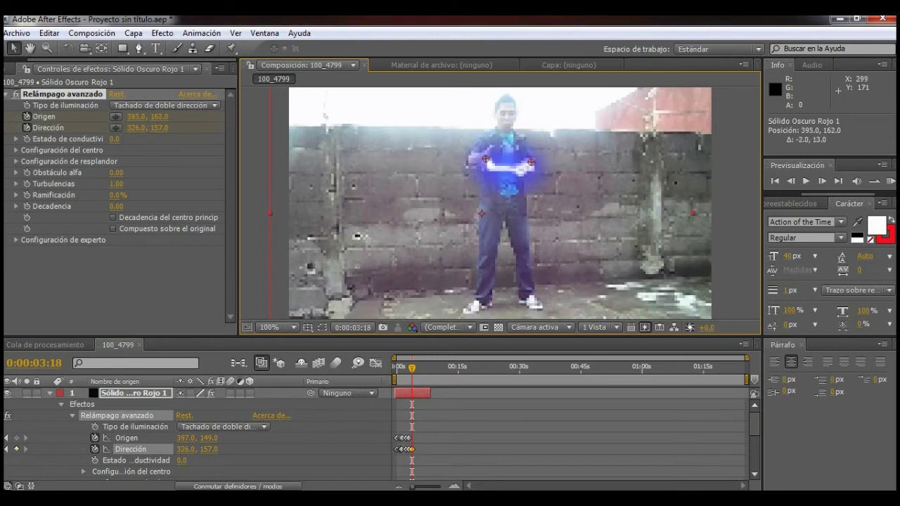
left_click(126, 438)
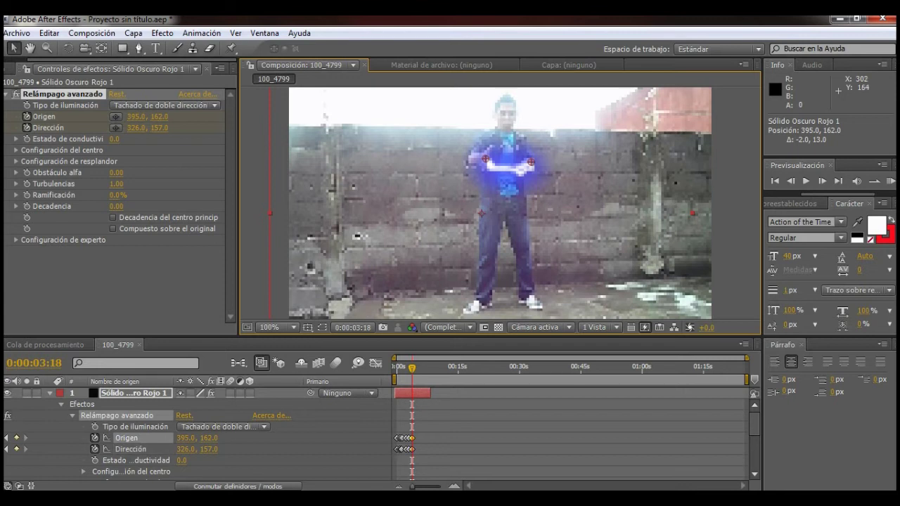
left_click_drag(485, 160, 483, 159)
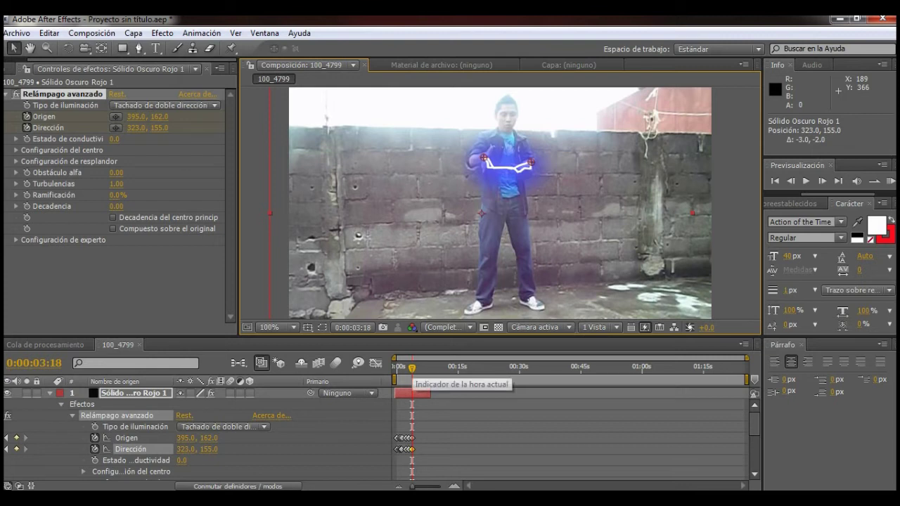
Scrub ahead to check the bolt near 0:00:04:17, then return to 0:00:03:18 and advance a frame.
left_click_drag(412, 367, 415, 367)
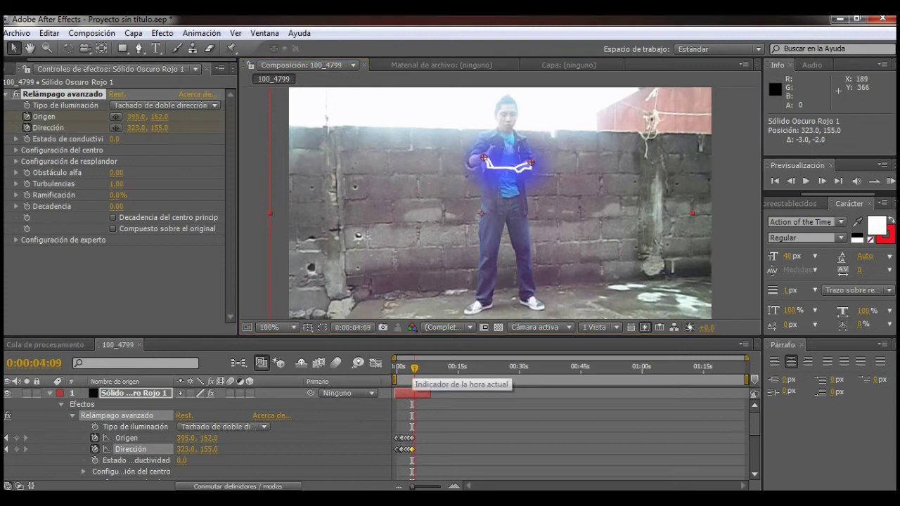
left_click_drag(414, 367, 416, 368)
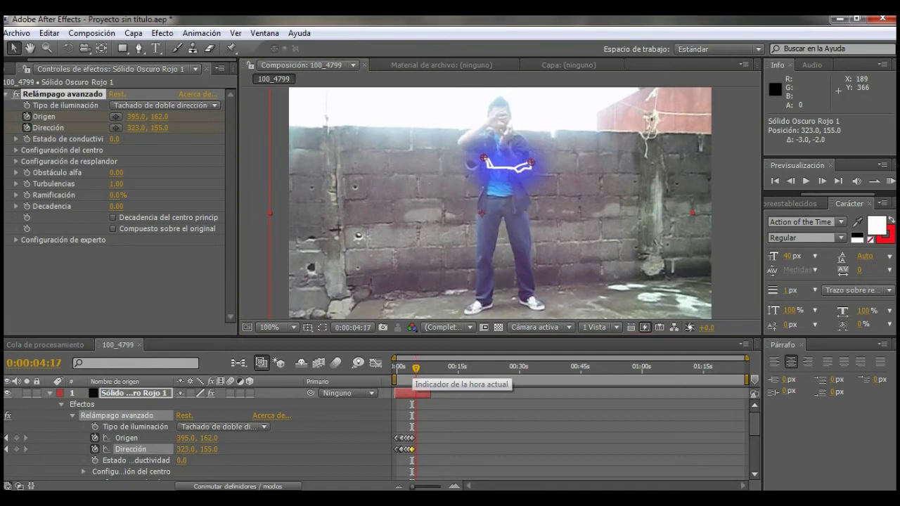
left_click_drag(416, 368, 413, 367)
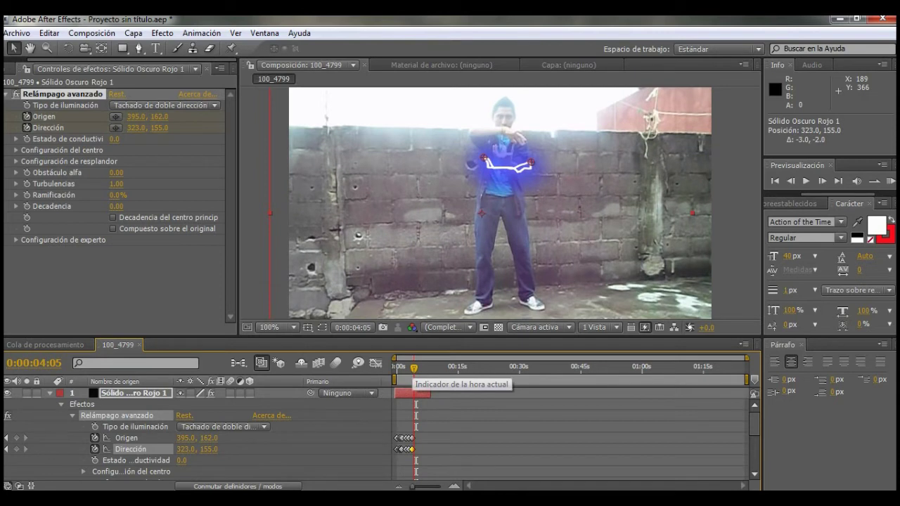
left_click_drag(414, 368, 409, 367)
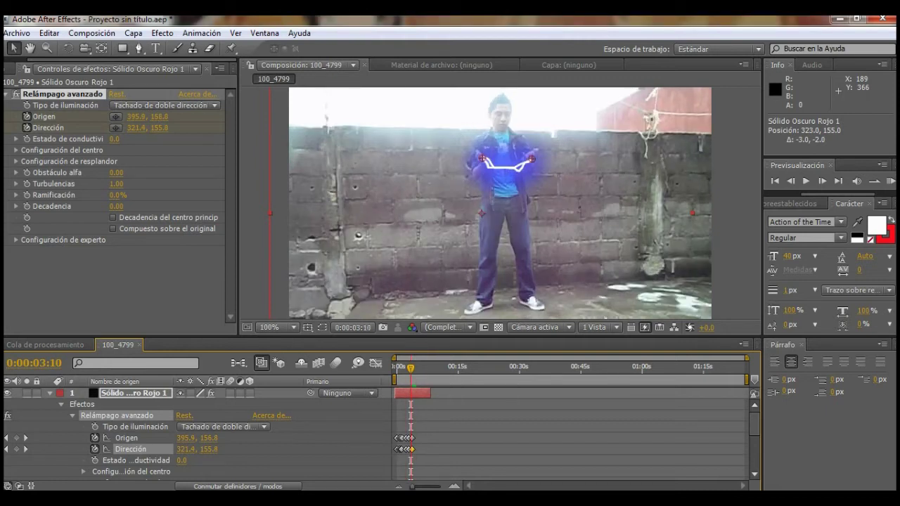
left_click(821, 181)
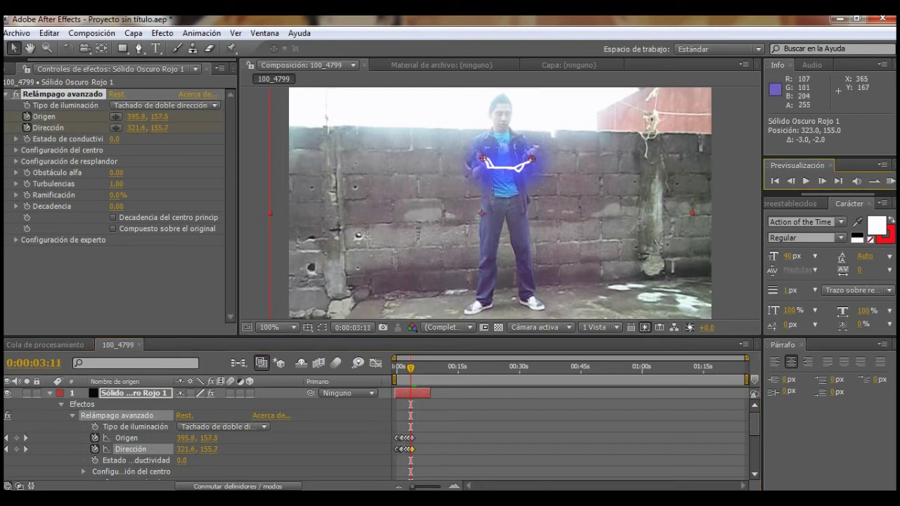
Place the Origen point on the right hand, undoing two misplaced drags.
left_click_drag(532, 159, 452, 190)
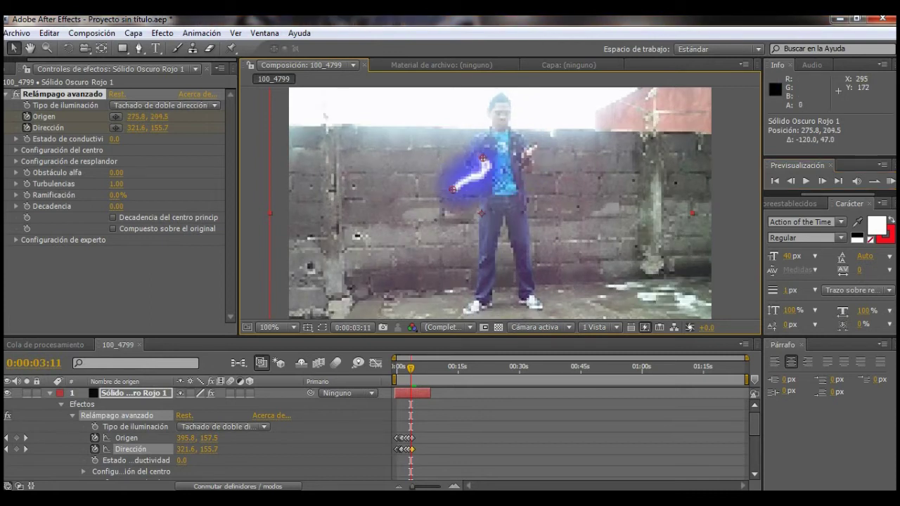
key("ctrl+z")
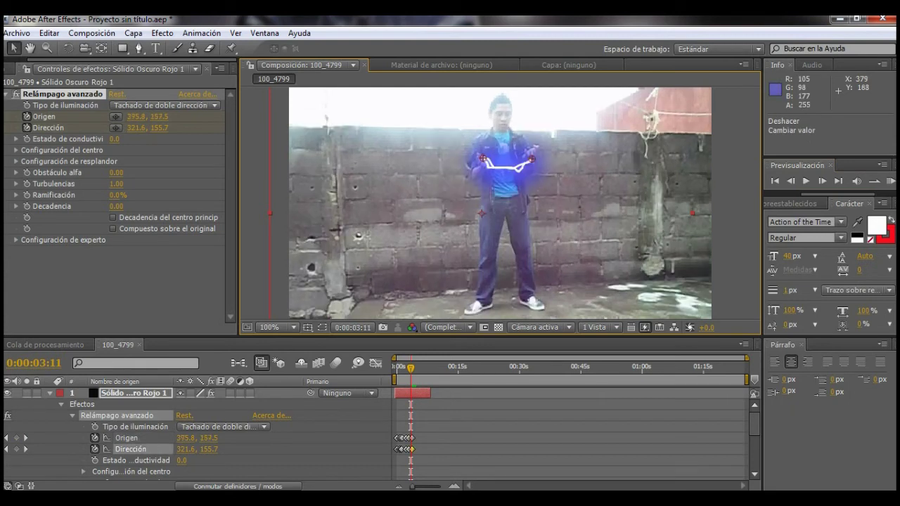
left_click_drag(532, 159, 529, 150)
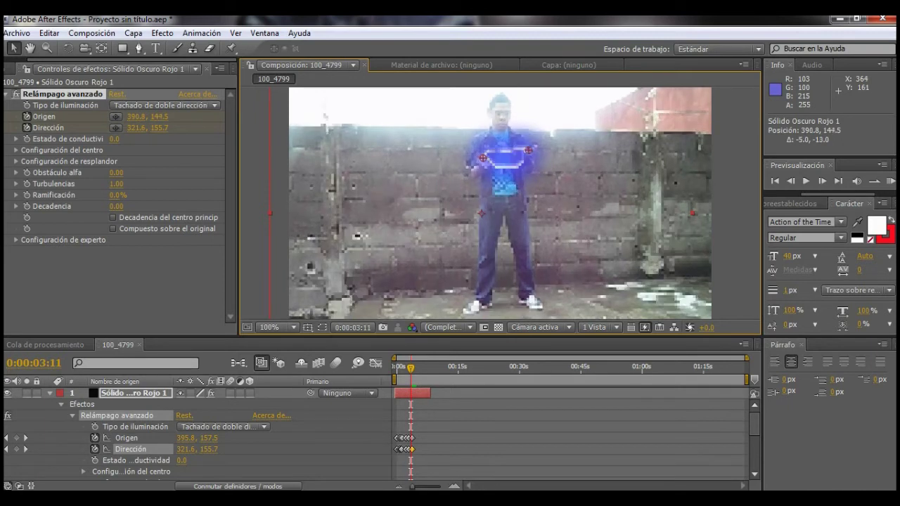
left_click_drag(529, 150, 478, 173)
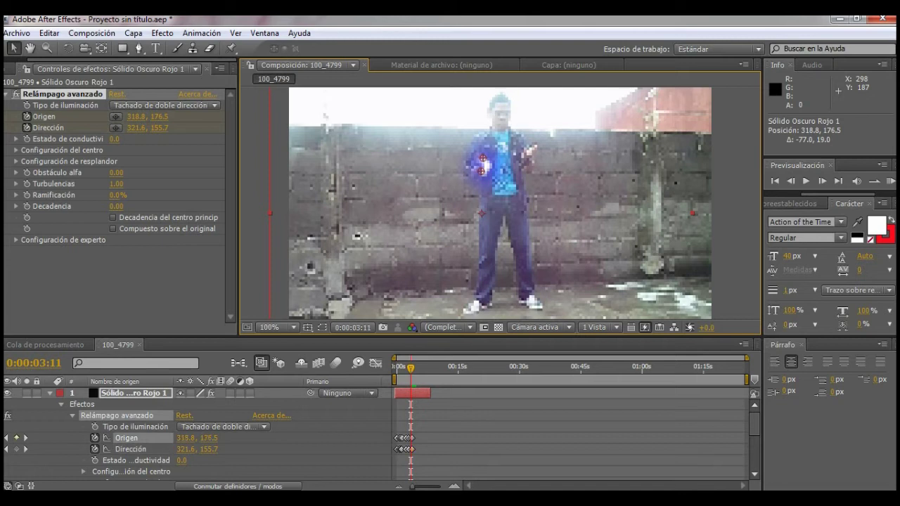
key("ctrl+z")
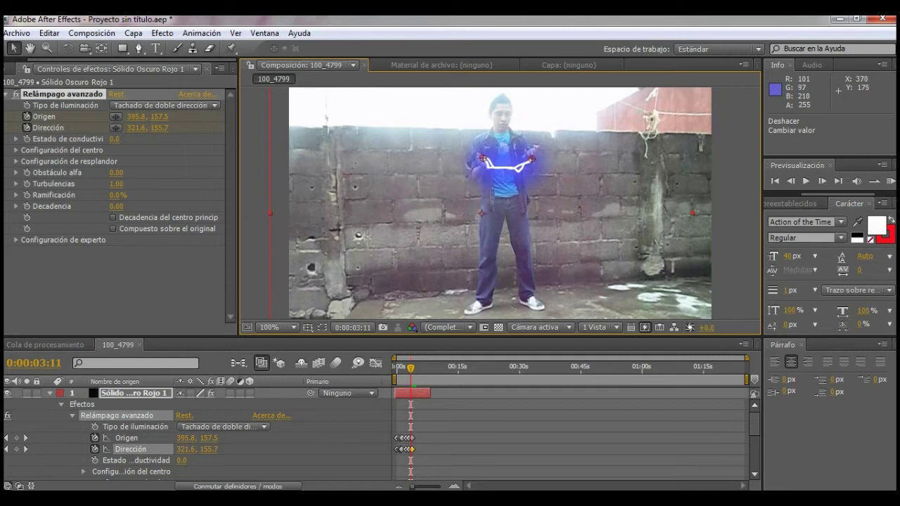
left_click_drag(532, 159, 528, 149)
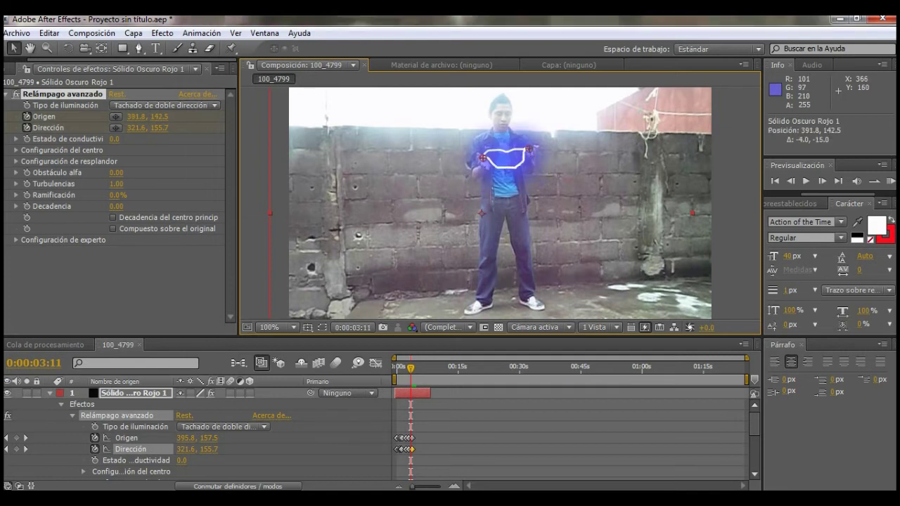
left_click_drag(527, 149, 531, 151)
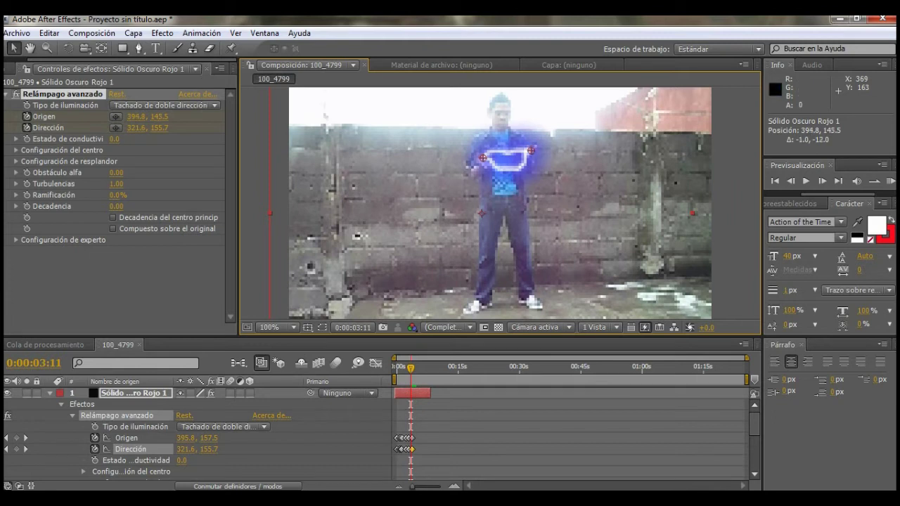
left_click(127, 437)
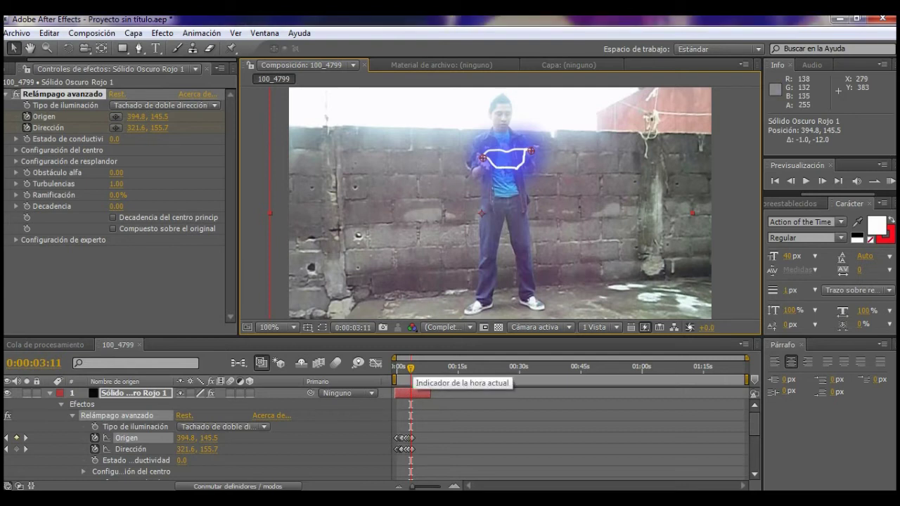
Shift Dirección onto the left hand, compare frames, and step to 0:00:03:12.
left_click_drag(482, 158, 483, 162)
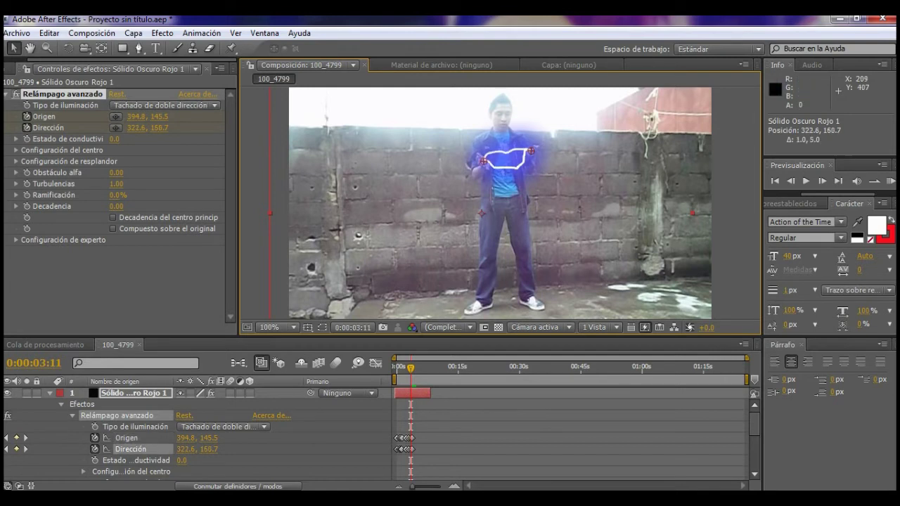
key("Page_Up")
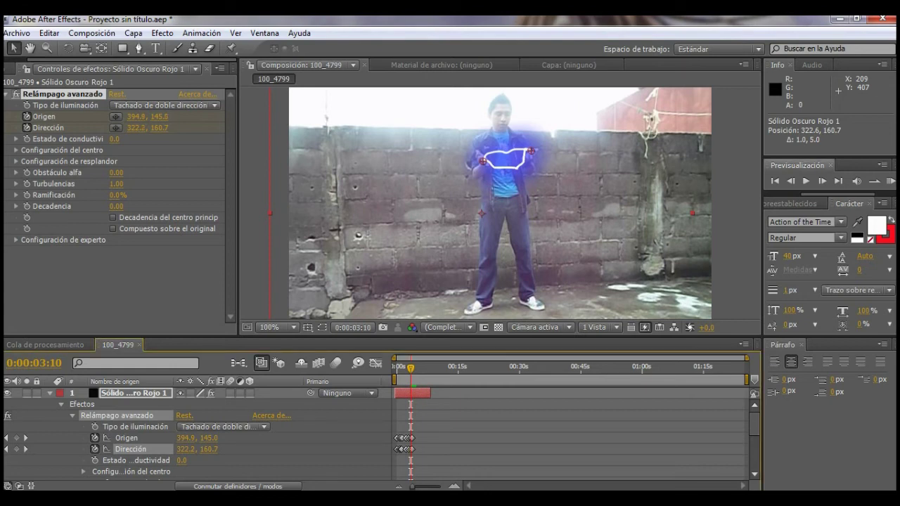
left_click(821, 181)
left_click(822, 181)
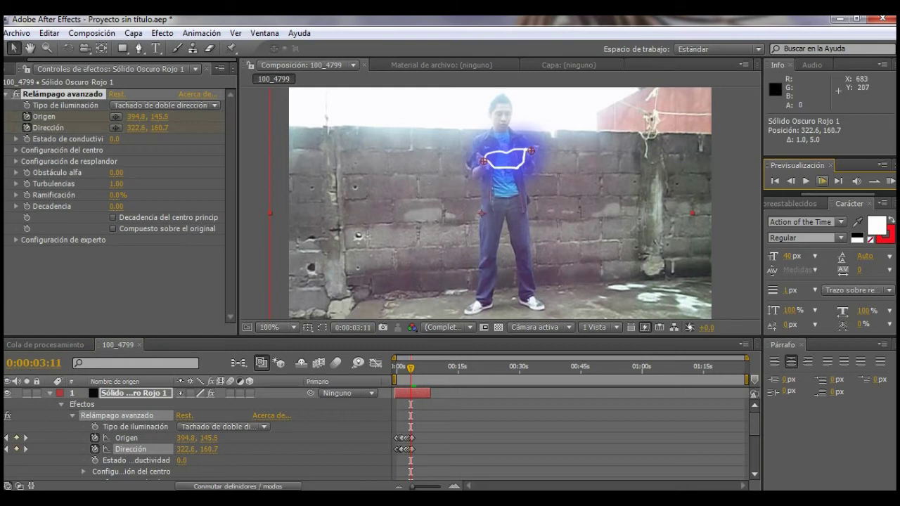
left_click(821, 181)
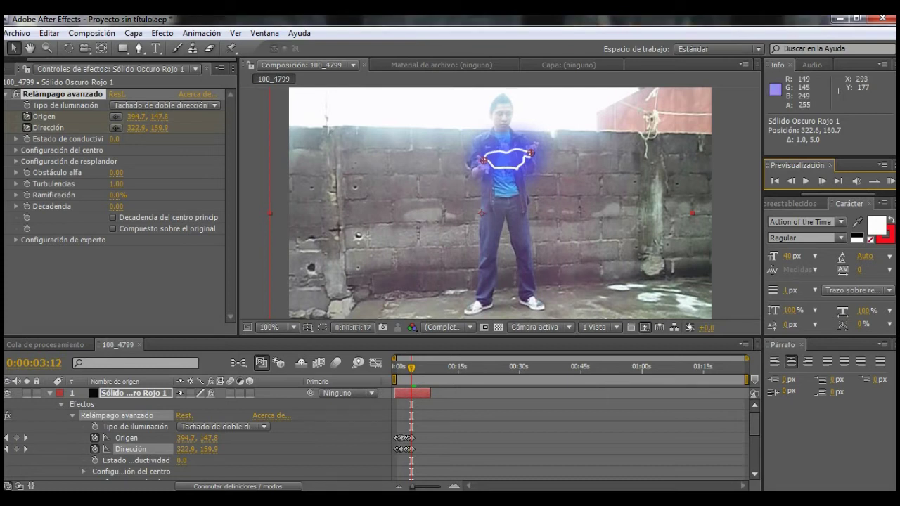
At 0:00:03:12, key Dirección onto the left hand at 316.9, 163.9, keeping Origen 392.7, 141.8.
mouse_move(483, 161)
left_mouse_down()
mouse_move(507, 166)
mouse_move(529, 148)
left_mouse_up()
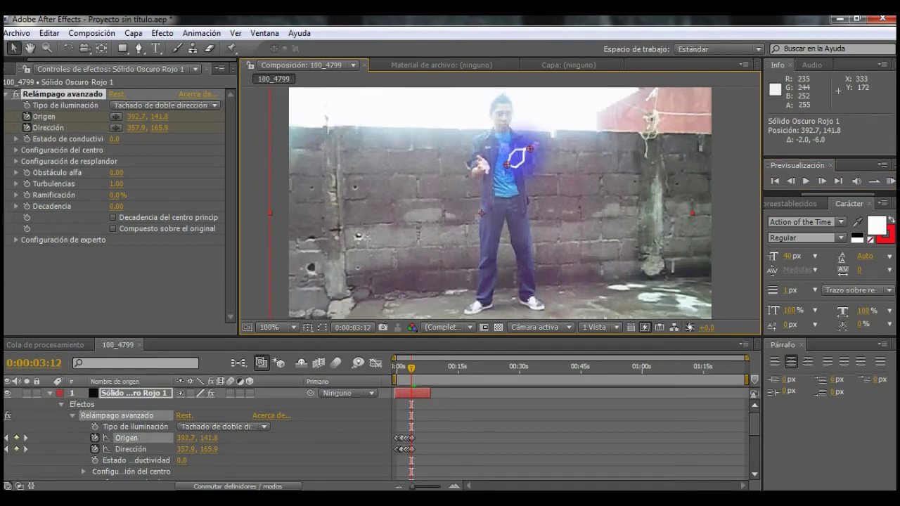
left_click_drag(506, 165, 484, 163)
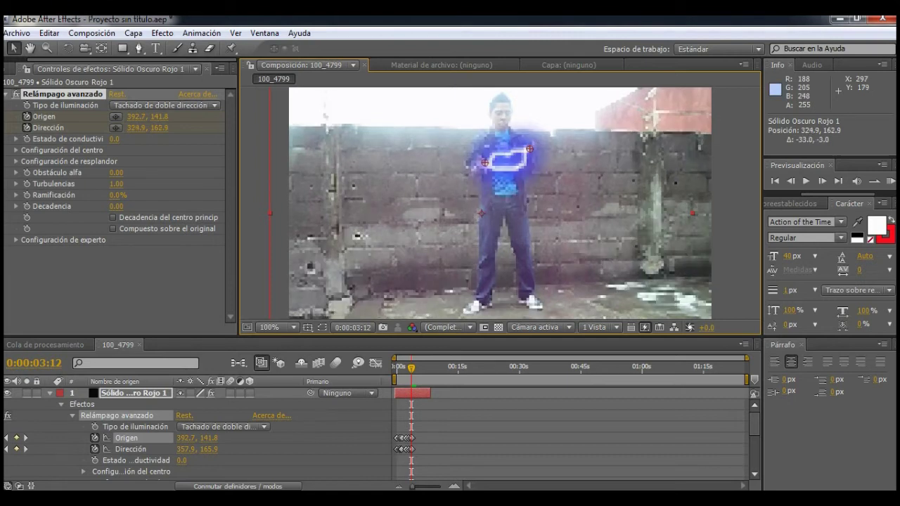
left_click_drag(484, 162, 481, 162)
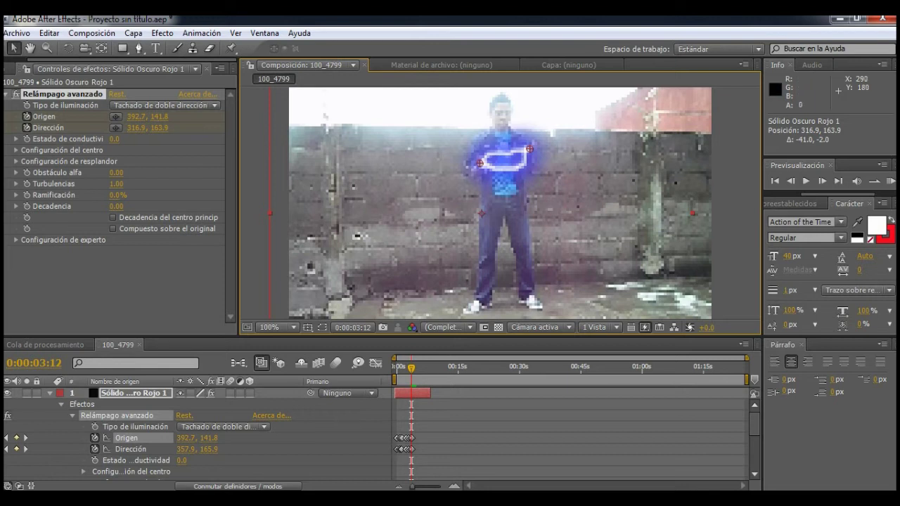
left_click(131, 449)
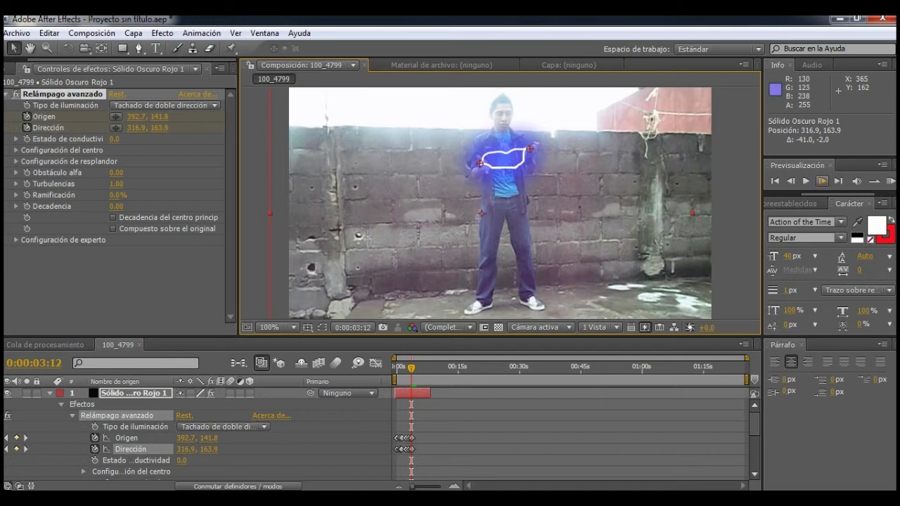
At 0:00:03:13, lower the Dirección point onto the moved hand.
left_click(821, 181)
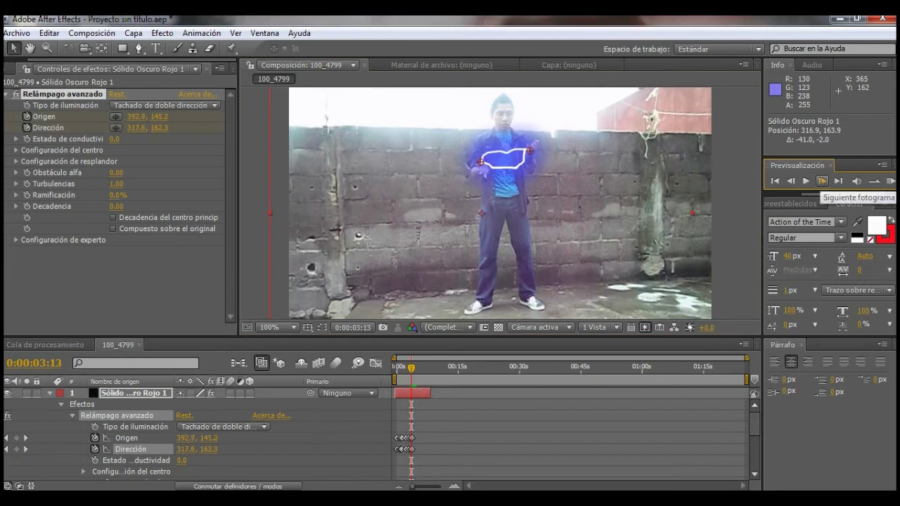
left_click_drag(481, 161, 482, 164)
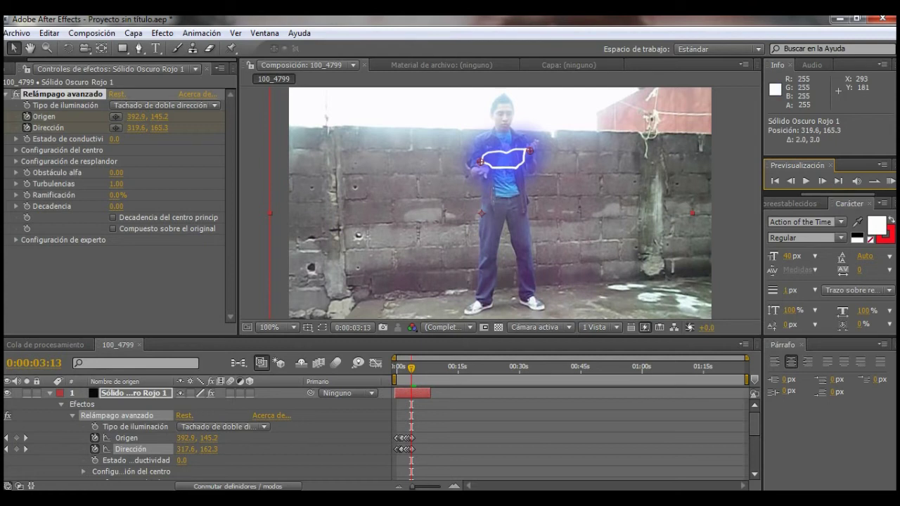
left_click_drag(480, 163, 483, 170)
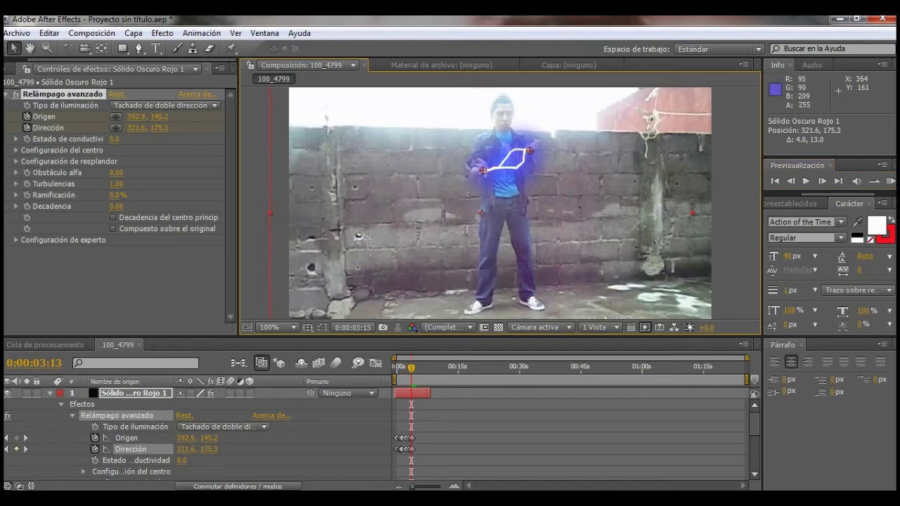
Set Origen on the right hand to 396.3, 133.6, undoing two stray drags.
left_click_drag(529, 150, 533, 147)
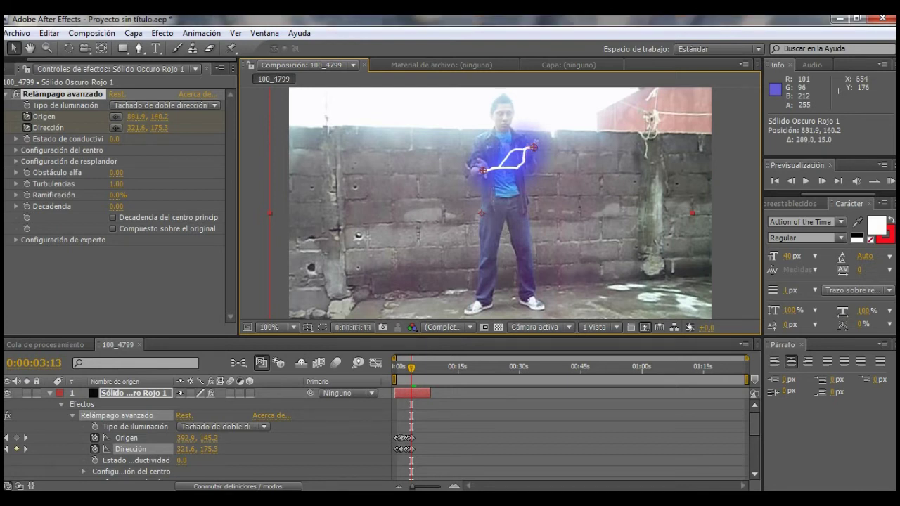
left_click_drag(533, 147, 721, 161)
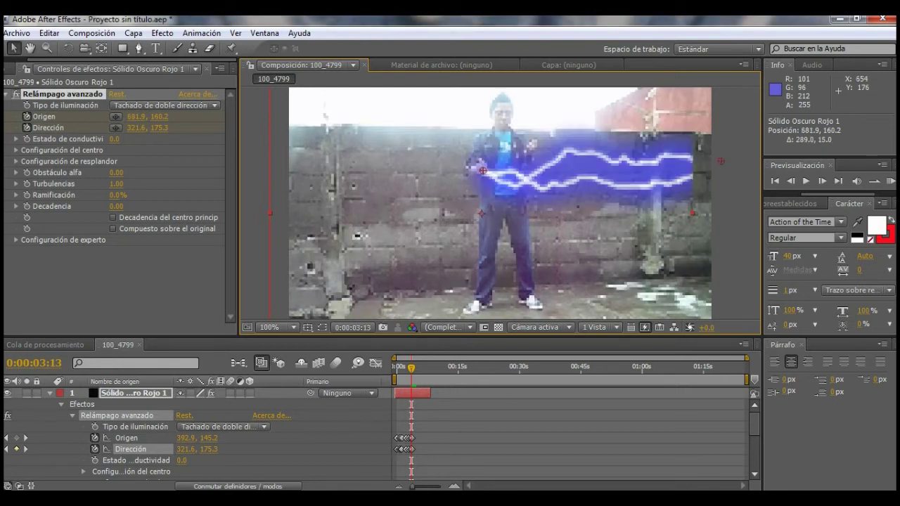
key("ctrl+z")
key("ctrl+z")
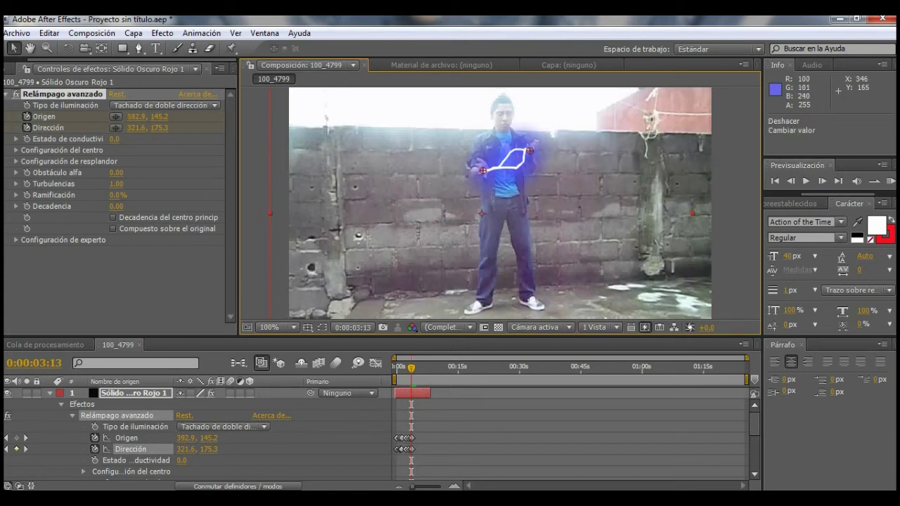
left_click_drag(482, 170, 482, 168)
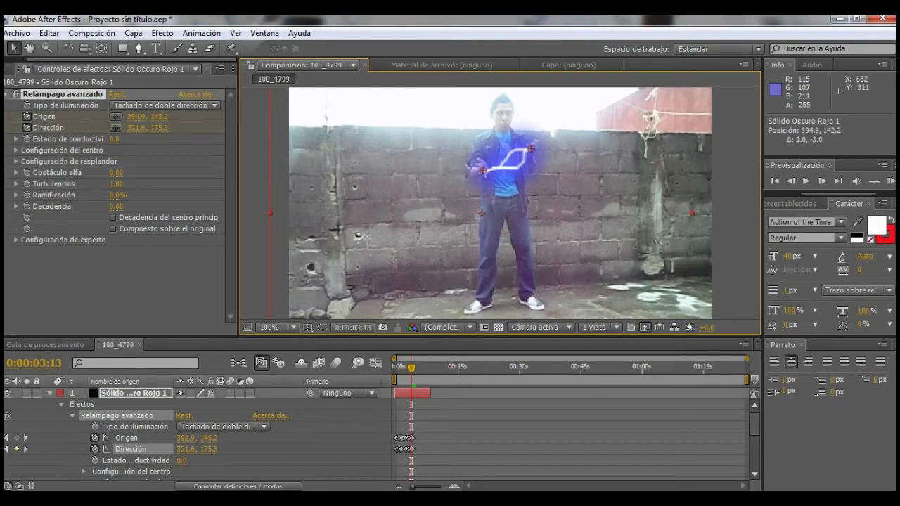
left_click_drag(485, 168, 688, 278)
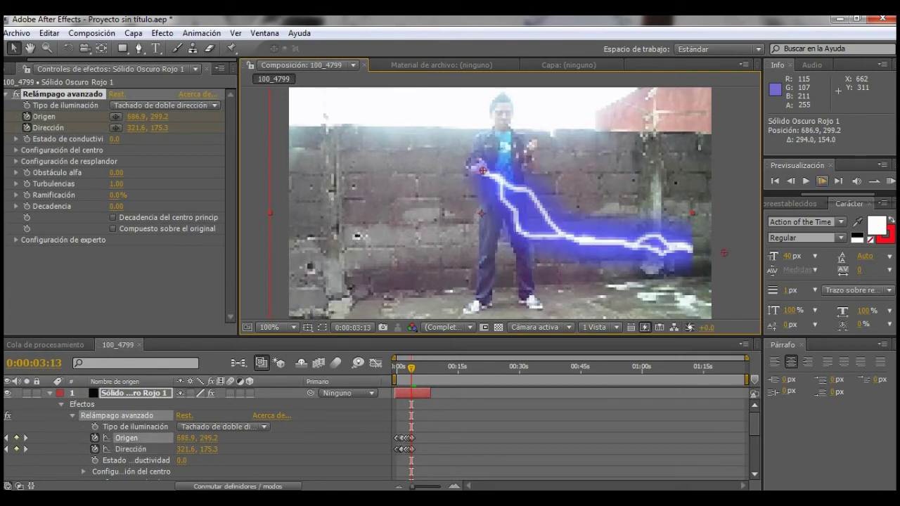
left_click(530, 151)
key("ctrl+z")
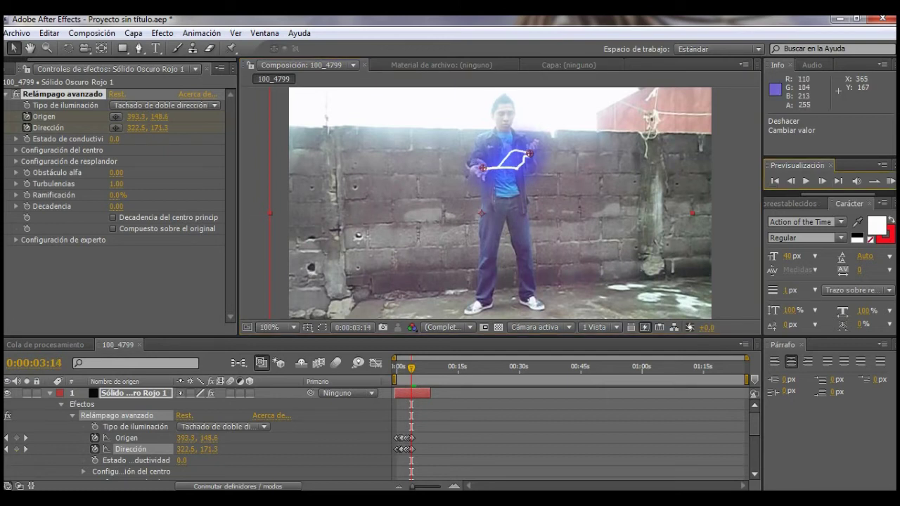
left_click_drag(529, 153, 532, 143)
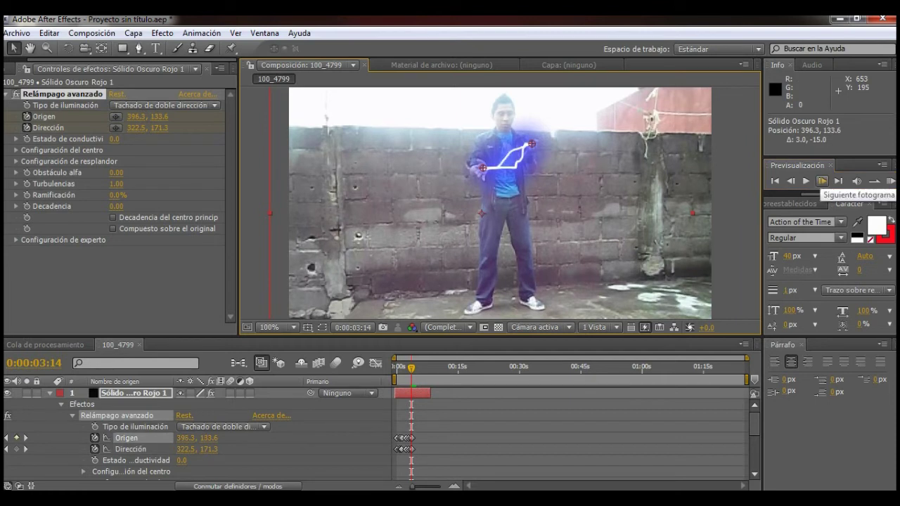
left_click(822, 181)
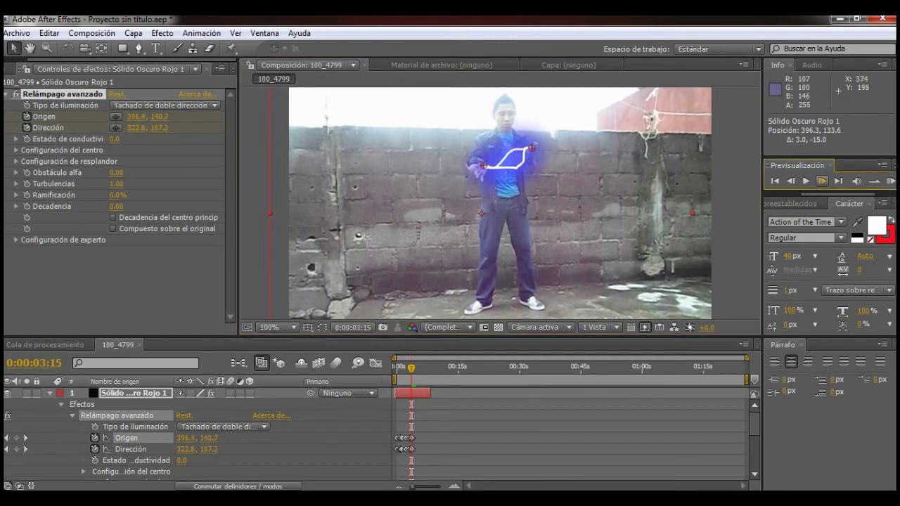
Key Origen 391.0, 148.8 and Dirección 321.3, 165.8 on the hands at 0:00:03:16, undoing a stray drag.
left_click_drag(483, 165, 482, 168)
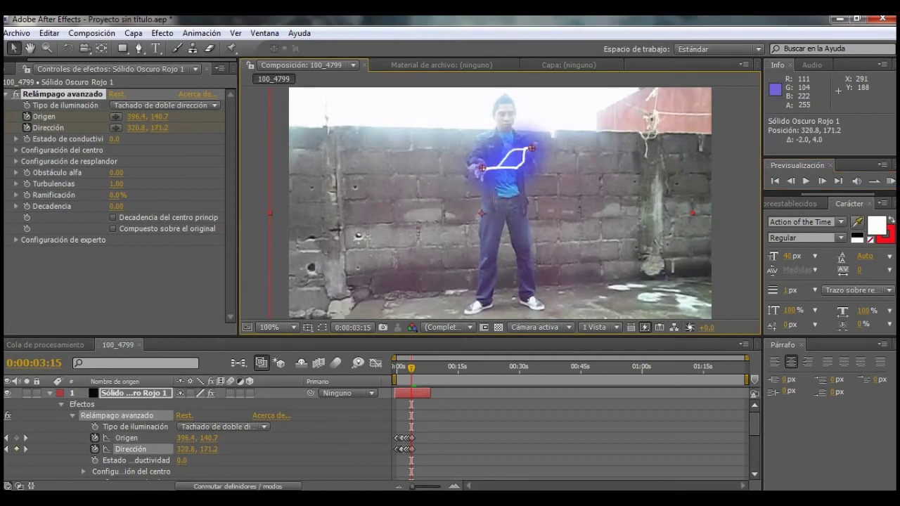
left_click(821, 181)
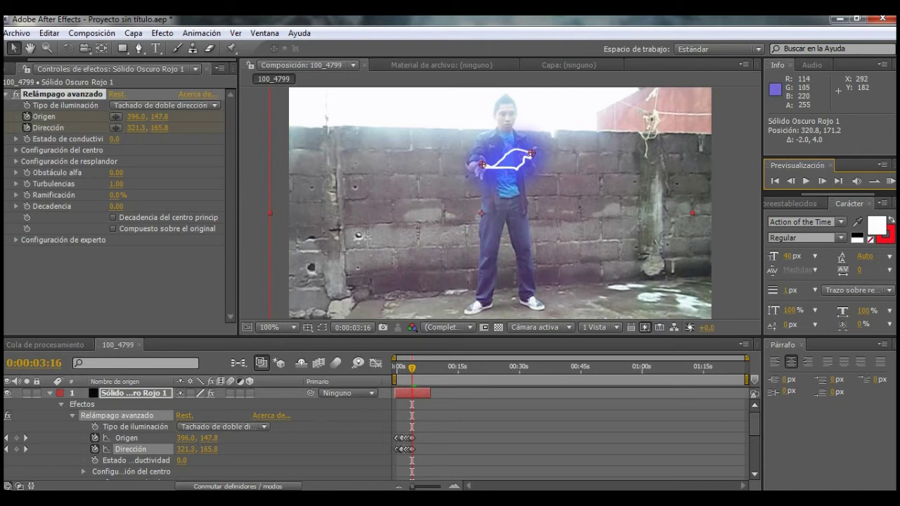
left_click_drag(482, 165, 511, 162)
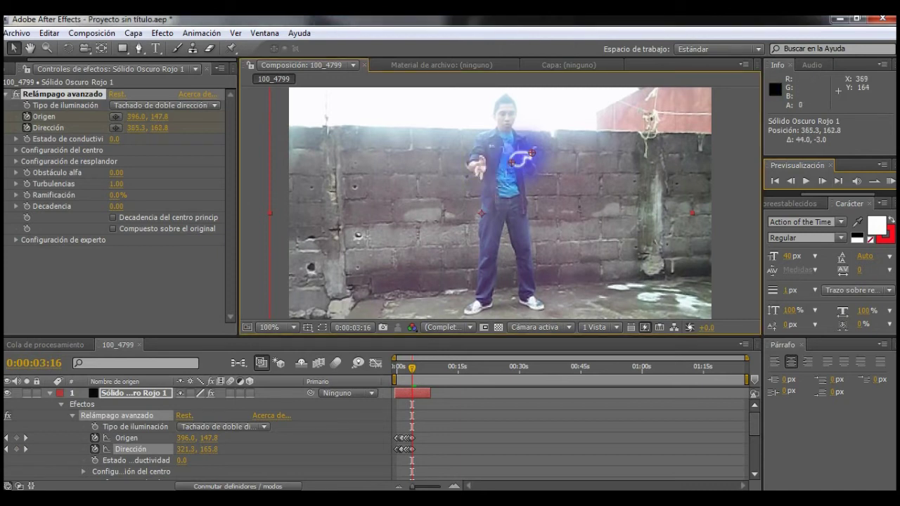
key("ctrl+z")
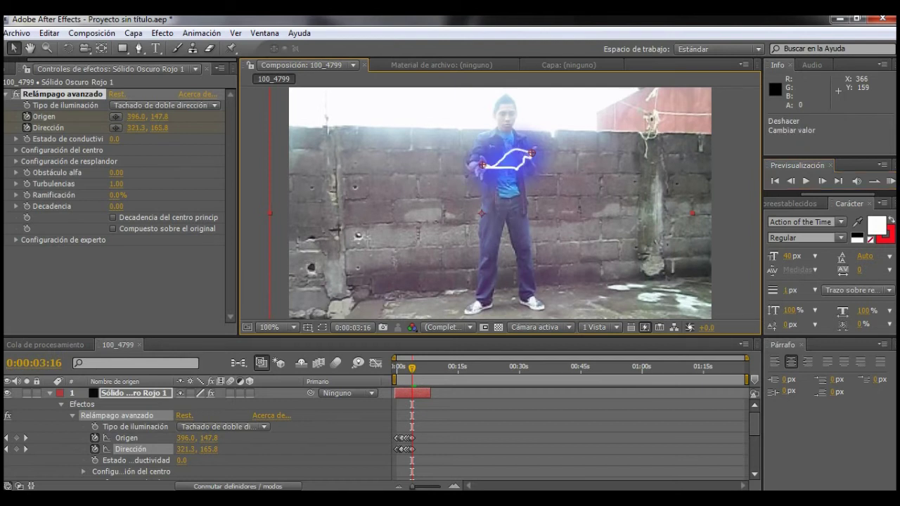
left_click_drag(532, 152, 529, 154)
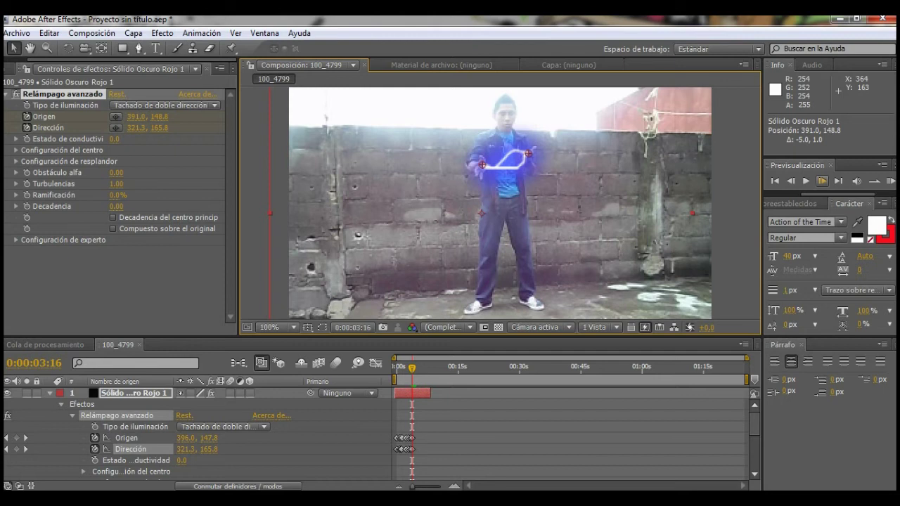
left_click(822, 180)
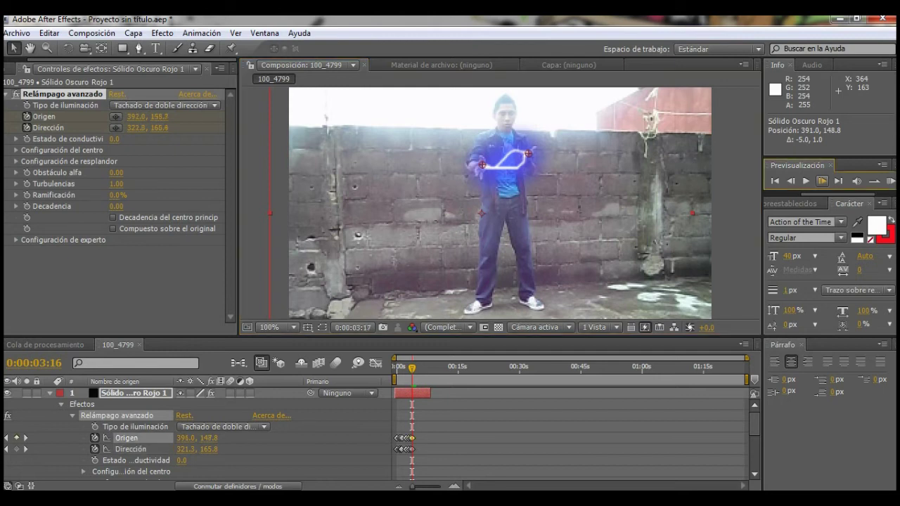
Key Dirección and Origen onto the hands at 0:00:03:19, undoing one misplaced drag.
left_click(822, 181)
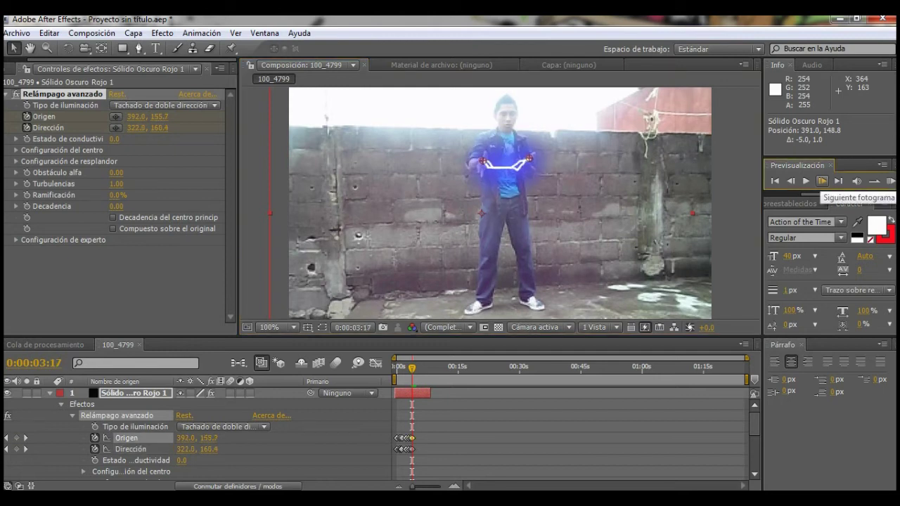
left_click(822, 181)
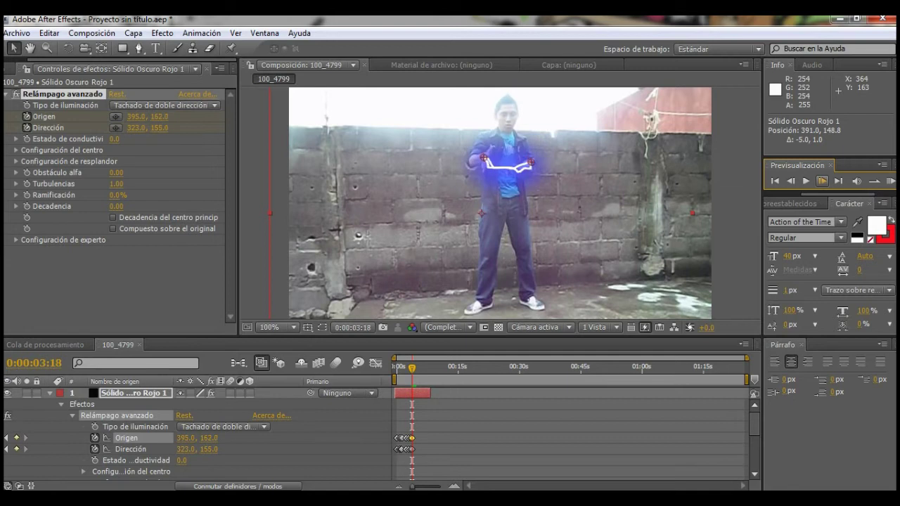
left_click(822, 180)
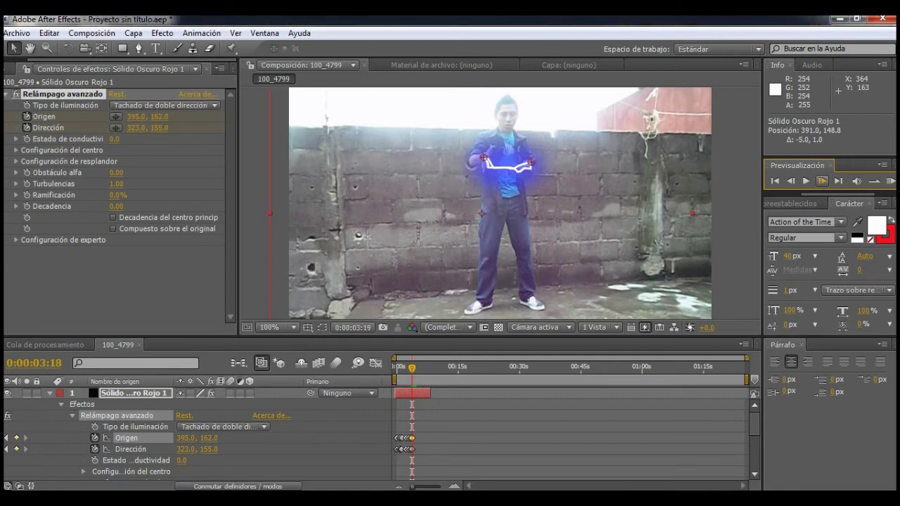
left_click_drag(484, 158, 486, 159)
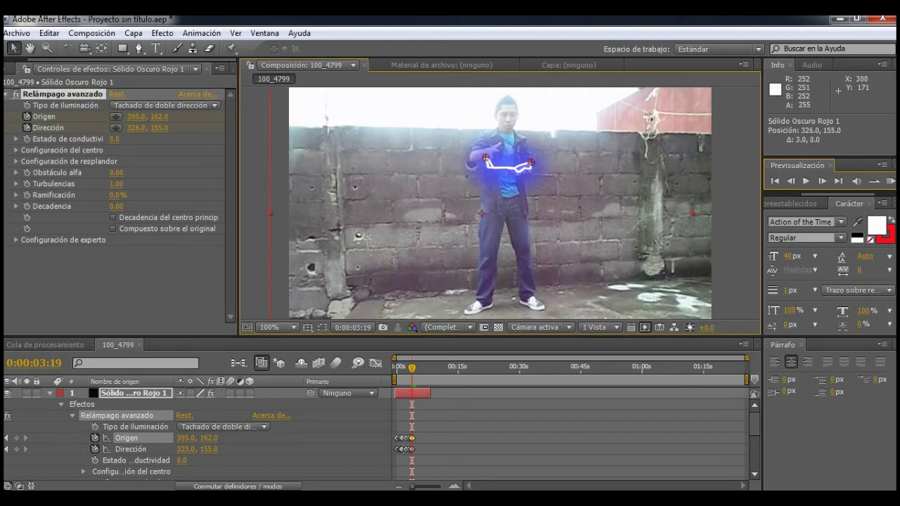
left_click_drag(484, 158, 487, 155)
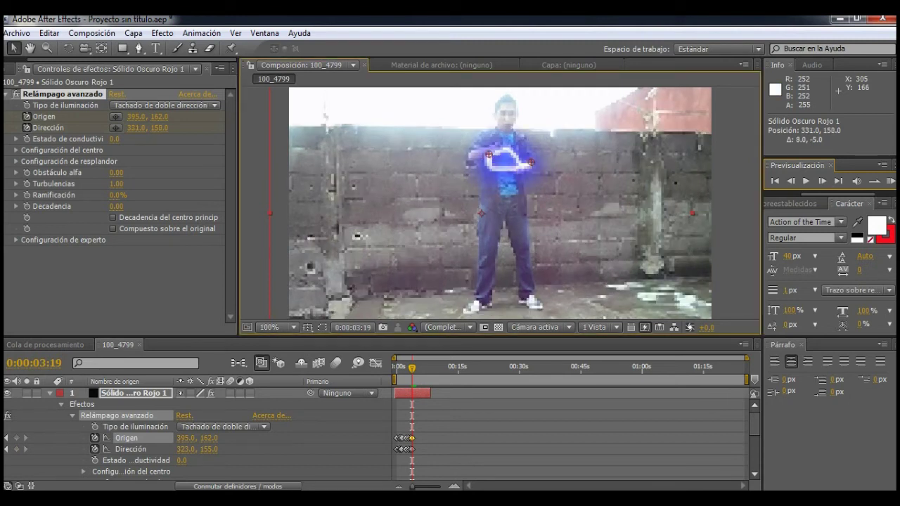
left_click_drag(487, 155, 547, 154)
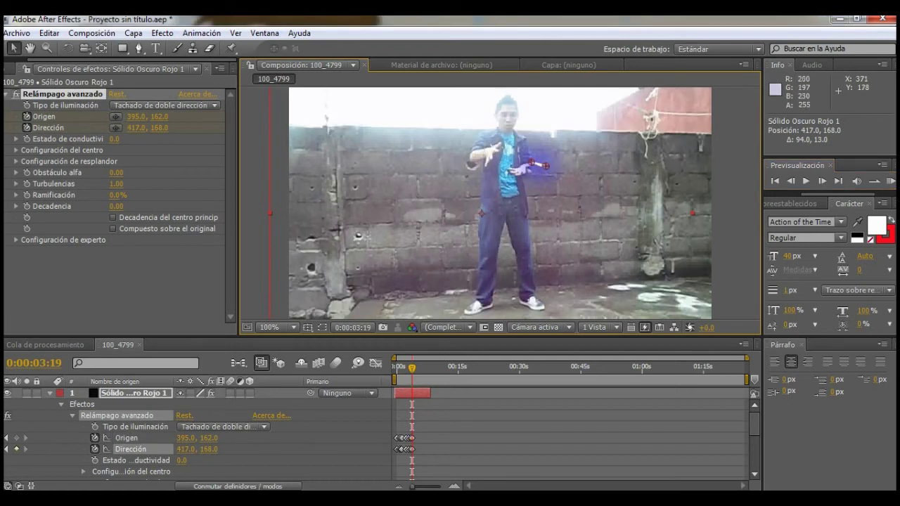
key("ctrl+z")
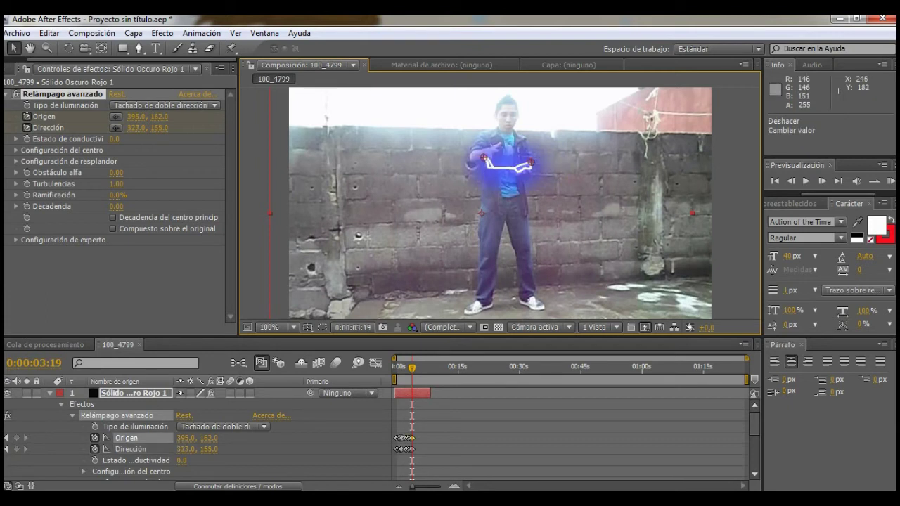
left_click_drag(482, 158, 487, 155)
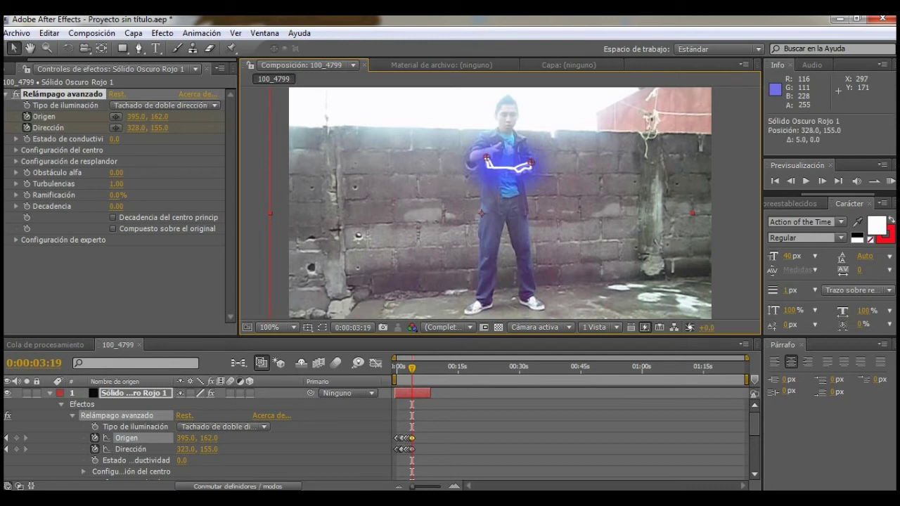
left_click_drag(488, 155, 492, 150)
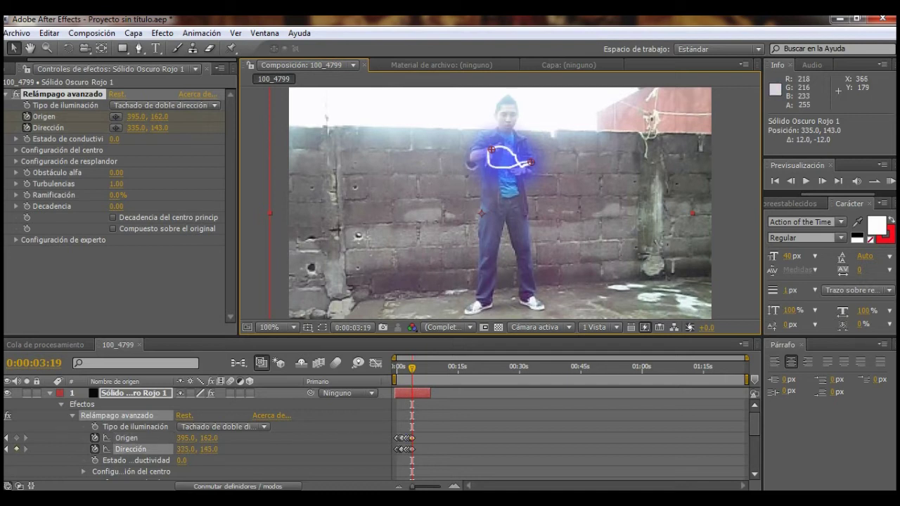
left_click_drag(530, 162, 521, 167)
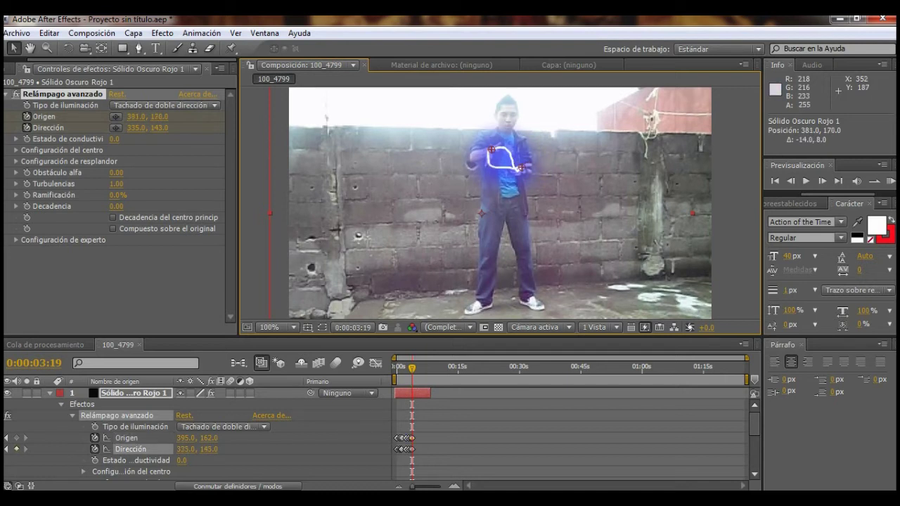
left_click_drag(521, 167, 523, 169)
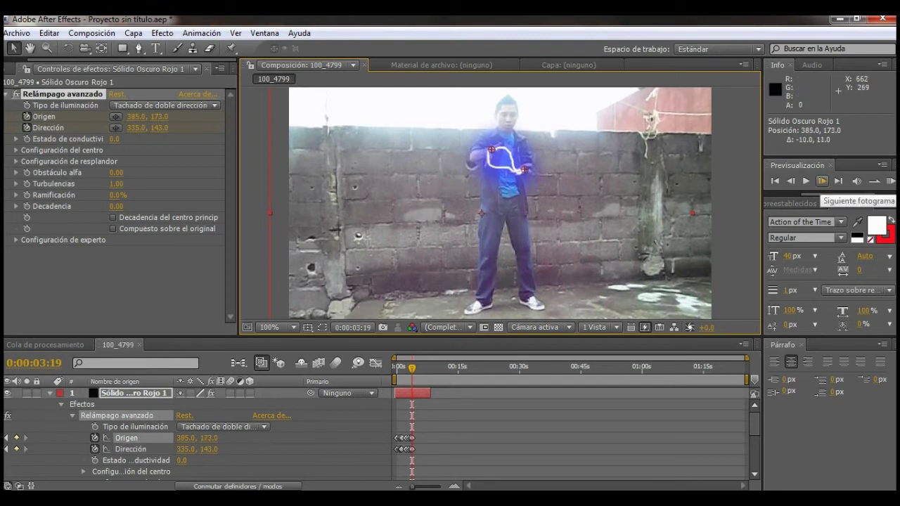
Follow the hands with Dirección and Origen keys at 0:00:03:20 and 0:00:03:21.
left_click(821, 181)
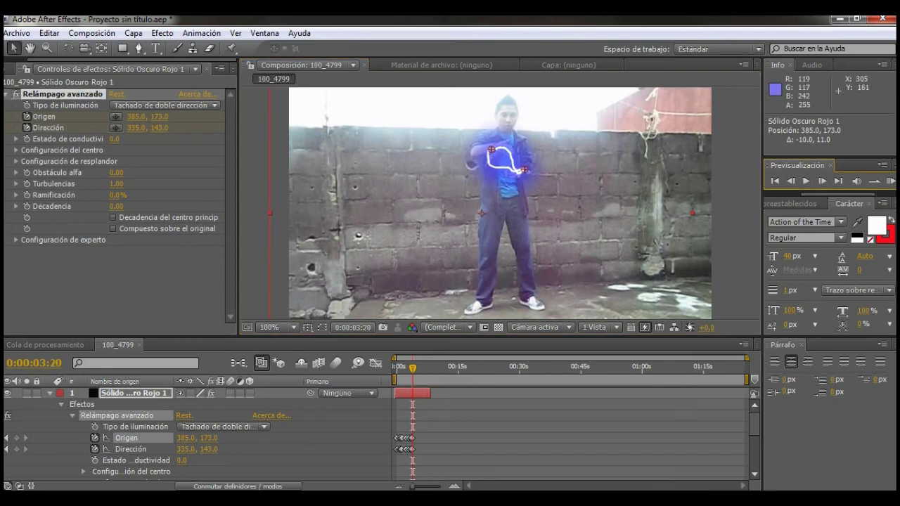
left_click_drag(491, 149, 498, 149)
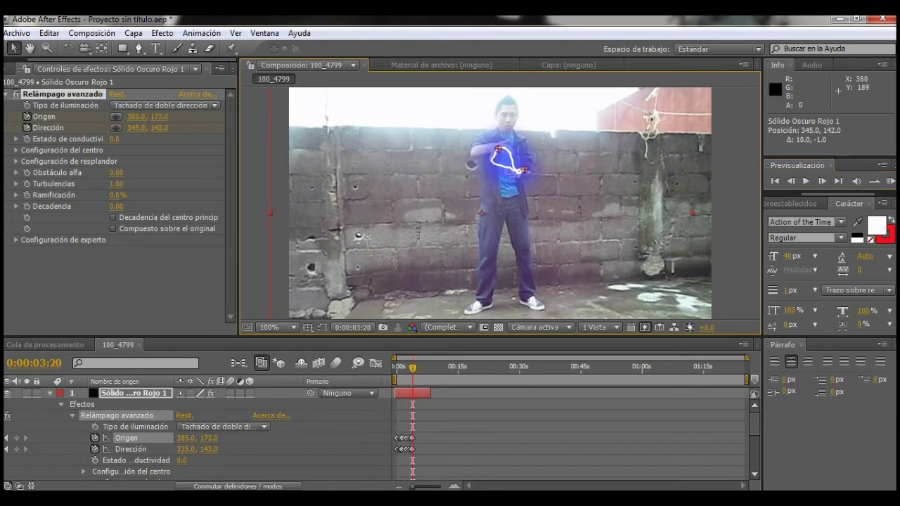
left_click_drag(526, 170, 521, 174)
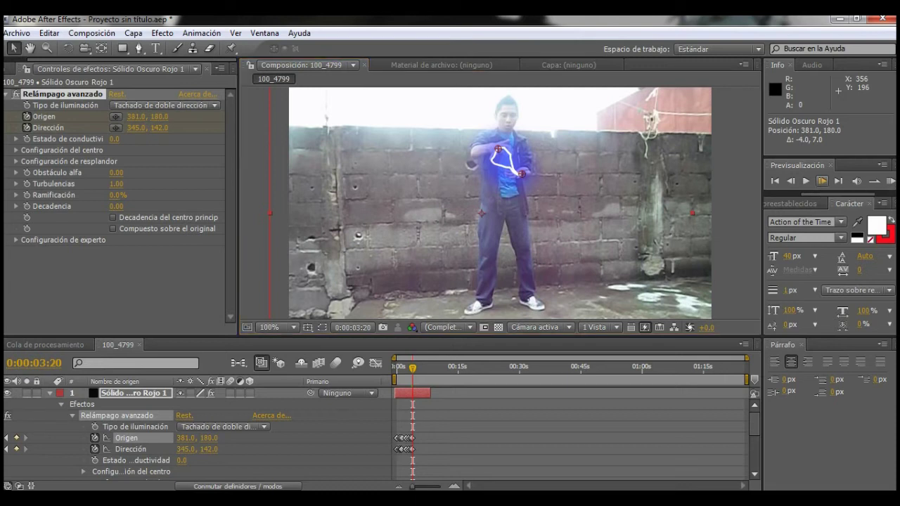
left_click(821, 180)
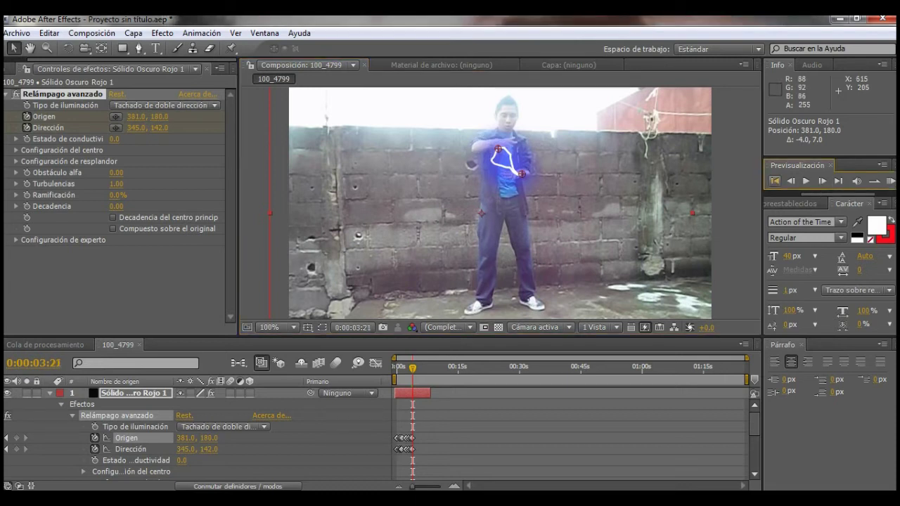
left_click_drag(497, 149, 505, 144)
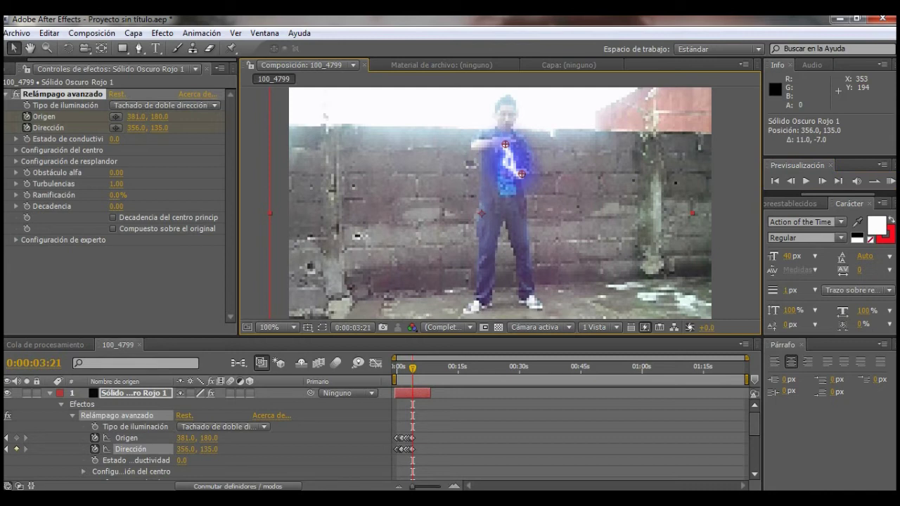
left_click_drag(522, 173, 520, 175)
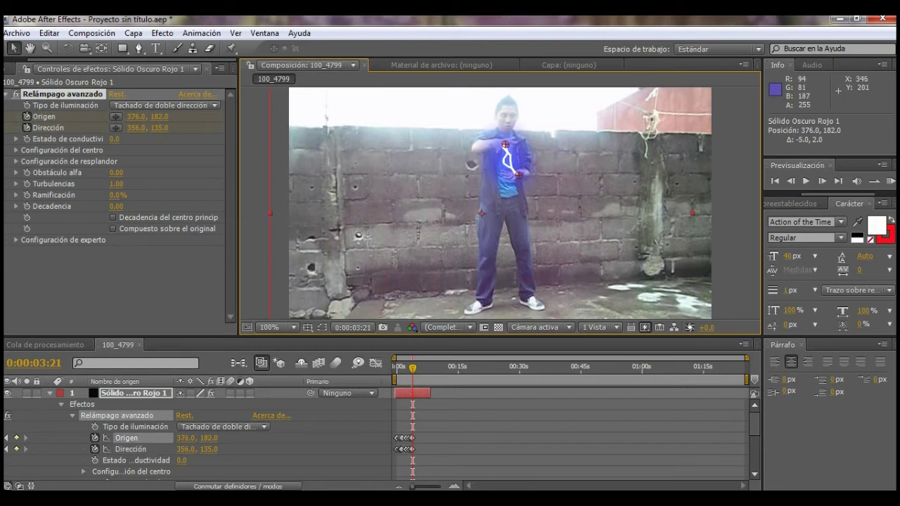
Key both lightning points onto the hands at 0:00:03:22 and 0:00:03:23.
left_click(821, 182)
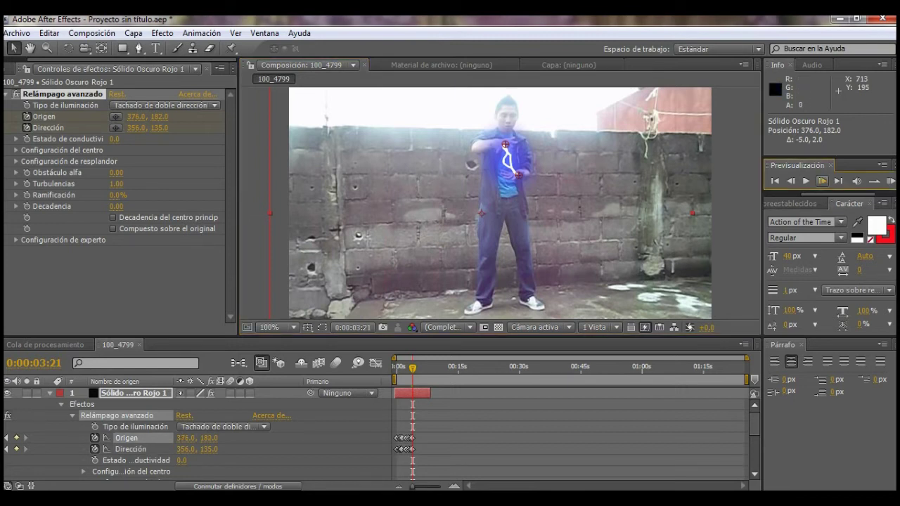
left_click(821, 181)
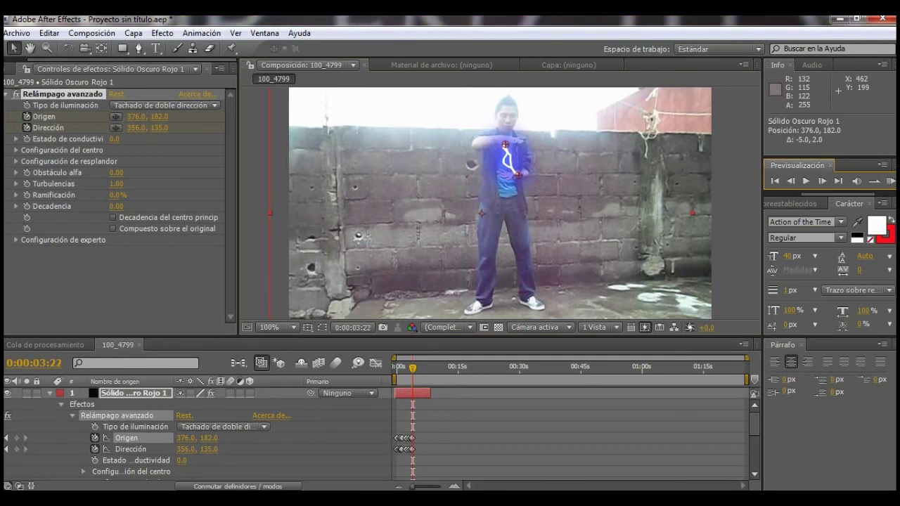
left_click_drag(505, 144, 506, 142)
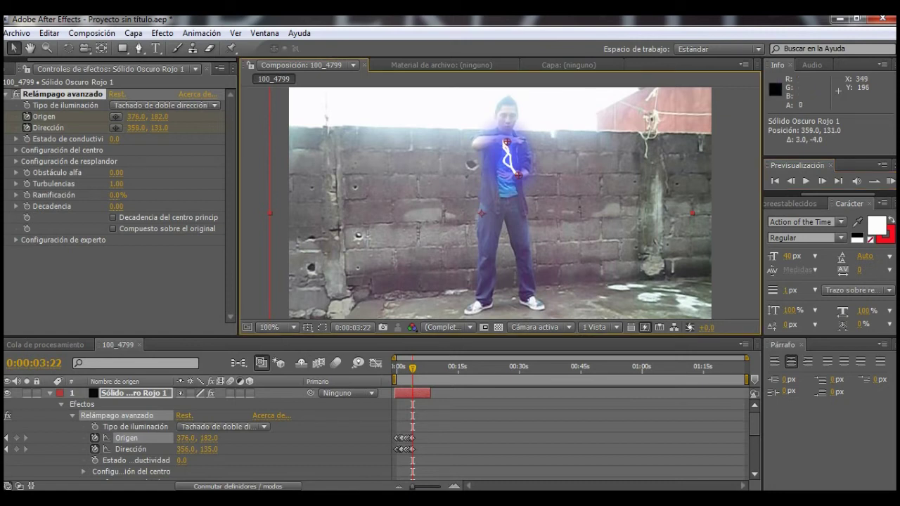
left_click(130, 448)
left_click_drag(518, 175, 508, 176)
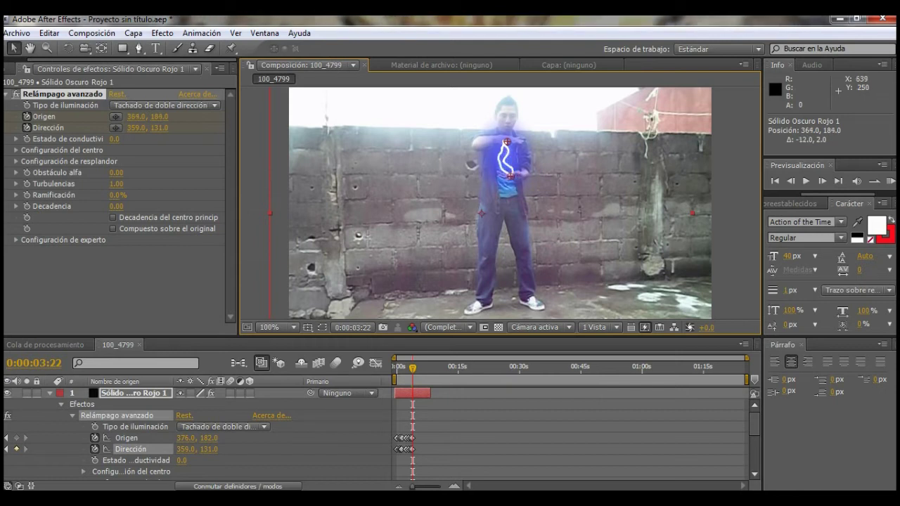
left_click(821, 181)
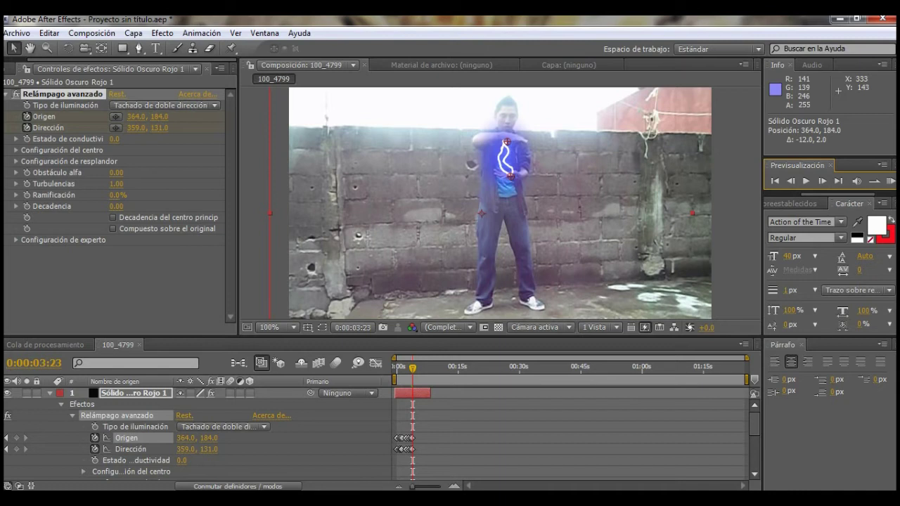
left_click_drag(506, 141, 507, 139)
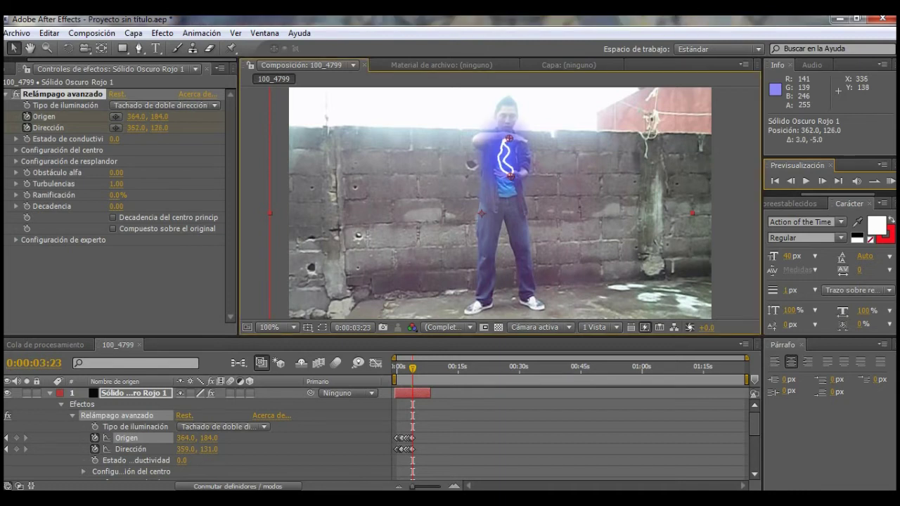
left_click_drag(508, 139, 508, 139)
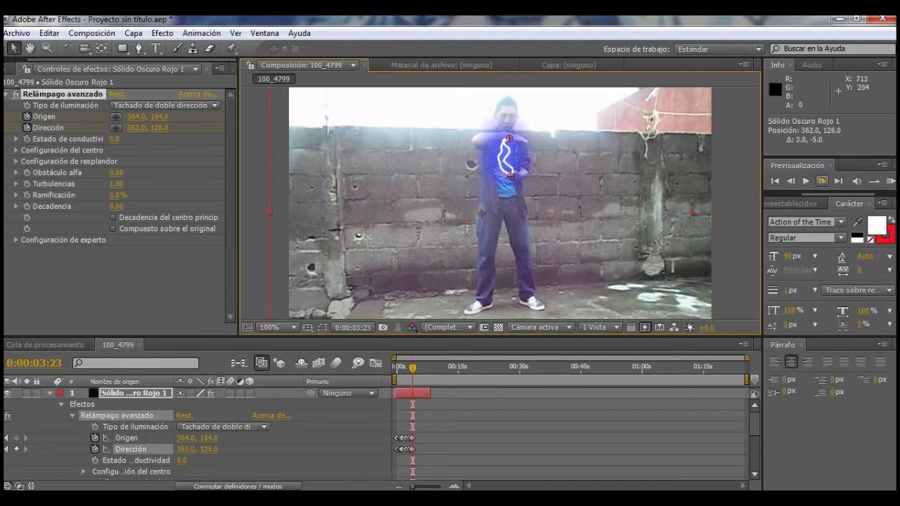
At 0:00:03:24, set Origen 353.0, 182.0 and Dirección 367.0, 123.0 for an upright bolt.
left_click(821, 181)
left_click(821, 181)
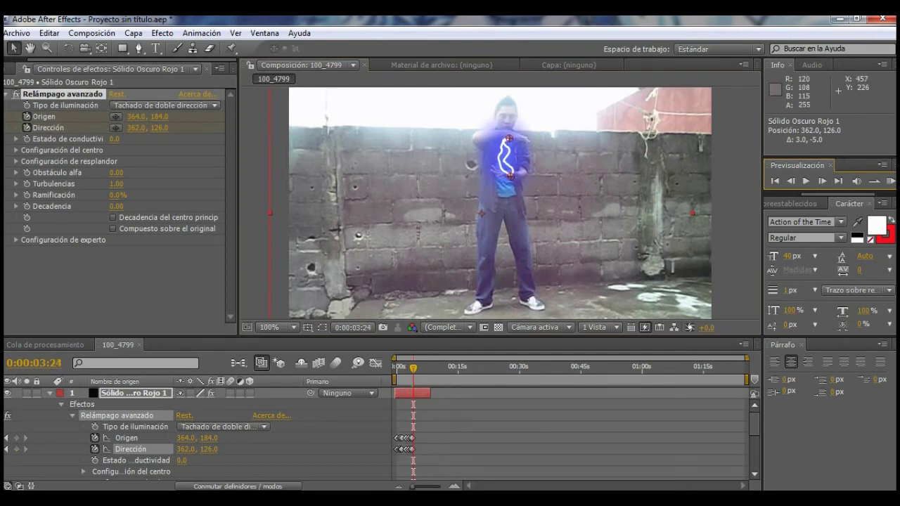
left_click_drag(510, 176, 500, 173)
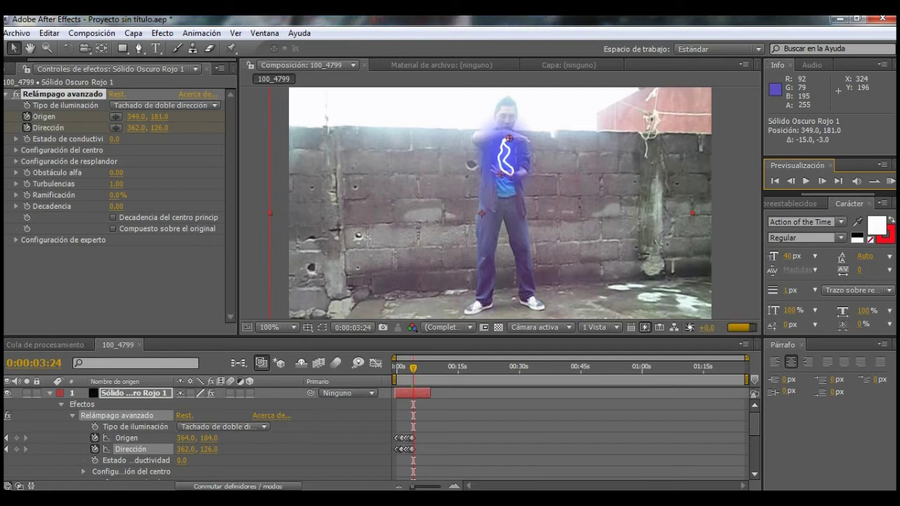
left_click_drag(501, 173, 503, 174)
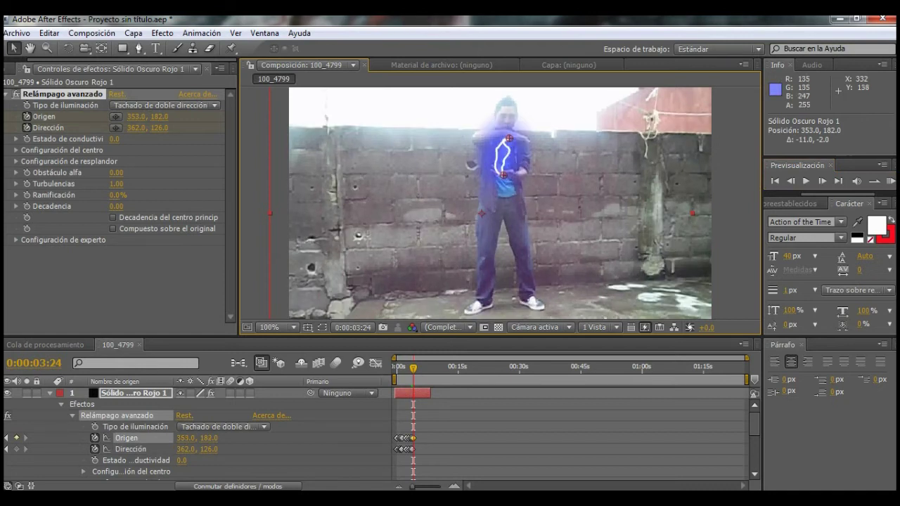
left_click_drag(509, 139, 512, 134)
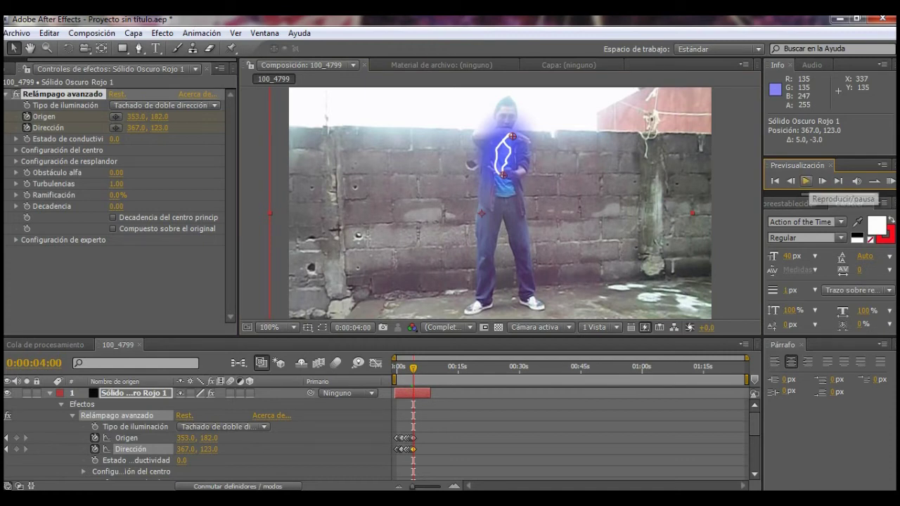
Key Origen and Dirección onto the hands at 0:00:04:01, undoing a stray end-point drag.
left_click(821, 180)
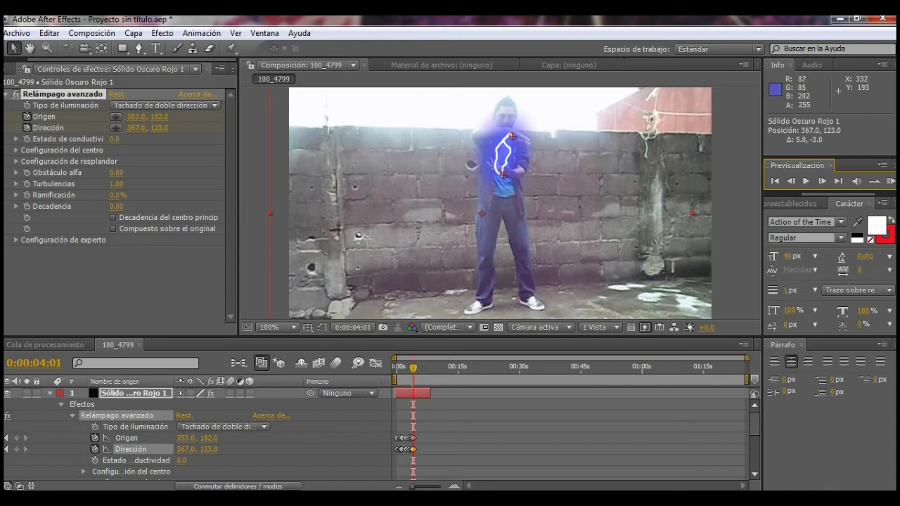
left_click_drag(502, 173, 499, 170)
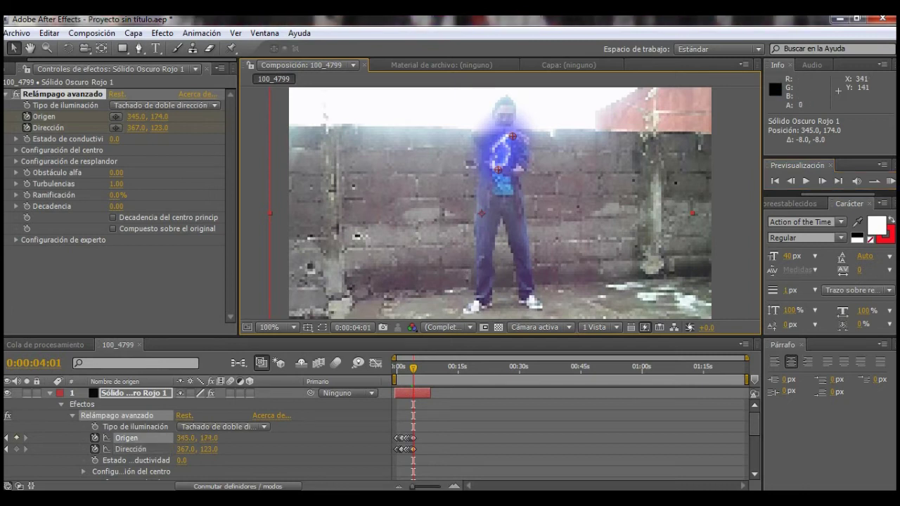
left_click_drag(513, 135, 520, 137)
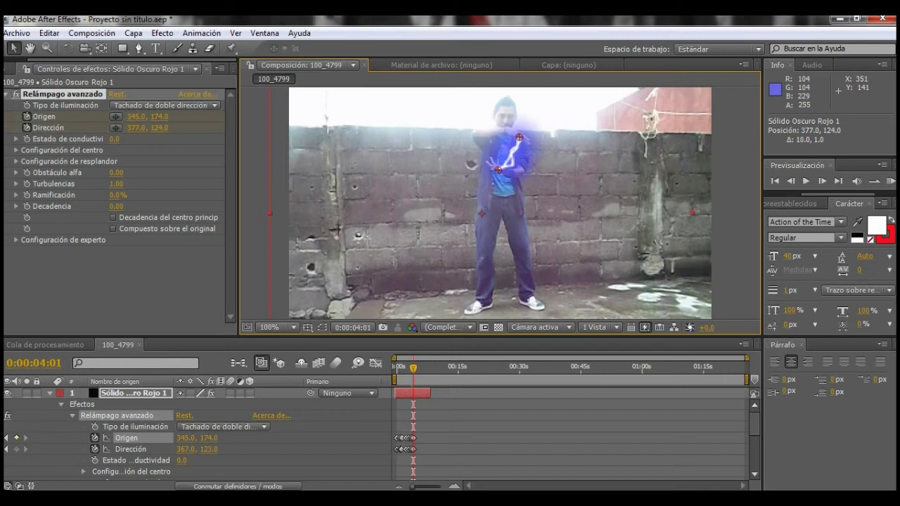
left_click_drag(501, 148, 789, 212)
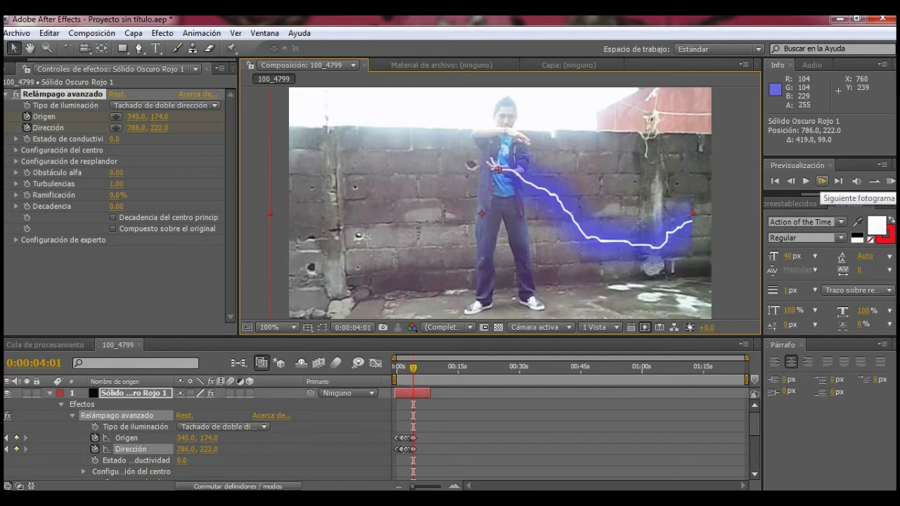
key("ctrl+z")
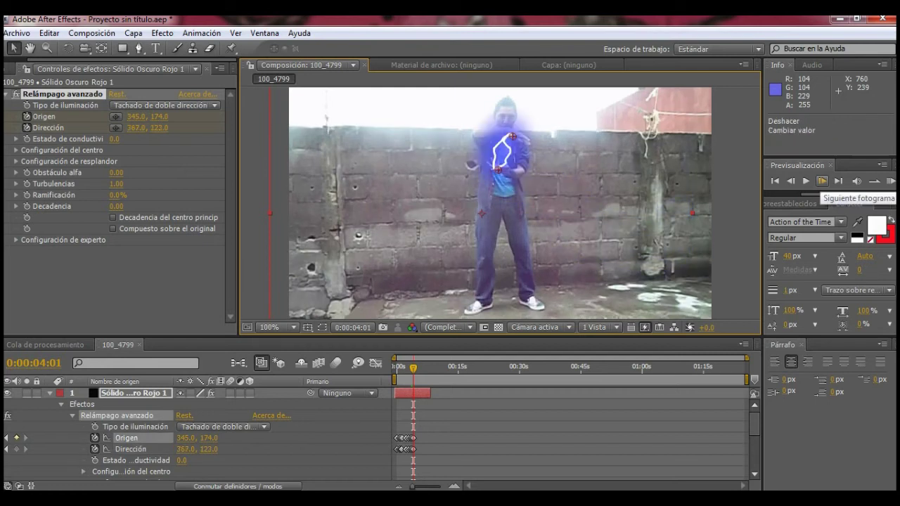
key("Down")
key("Page_Down")
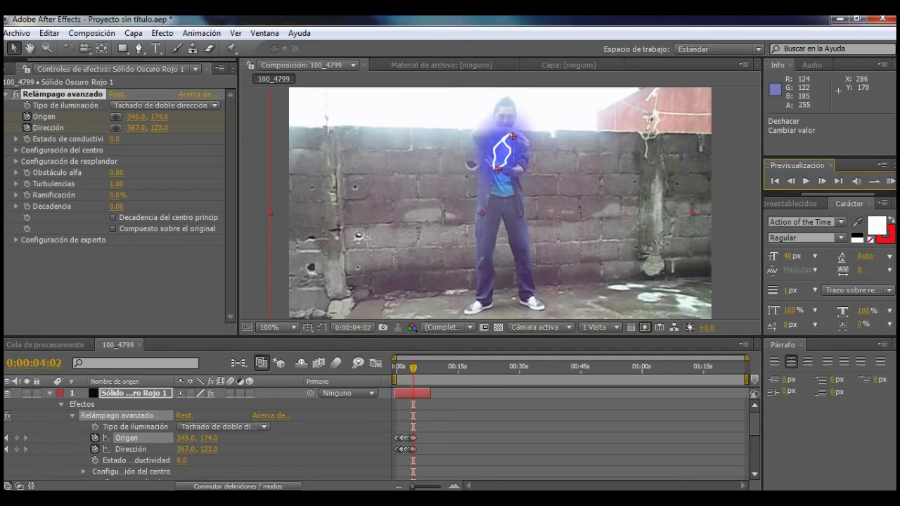
At 0:00:04:02, set Origen 343, 168 and Dirección 374, 121, then RAM-preview the result.
left_click_drag(497, 168, 526, 143)
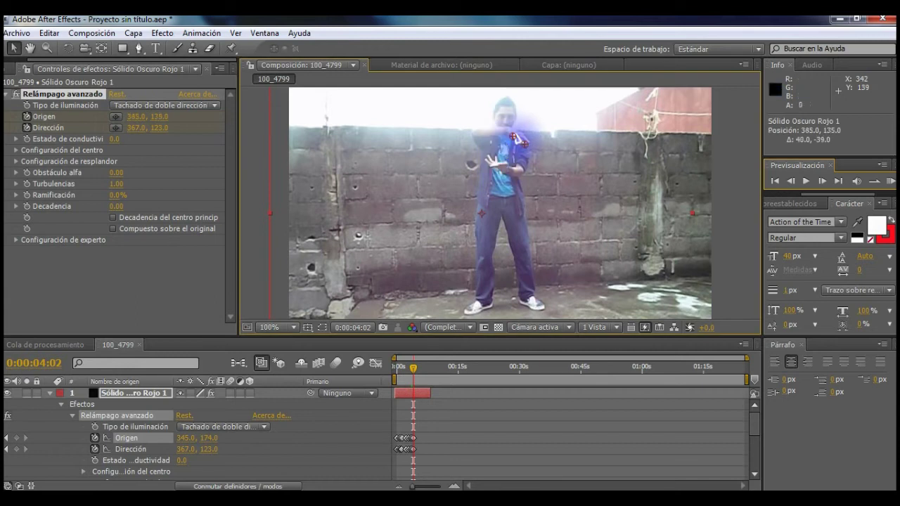
key("ctrl+z")
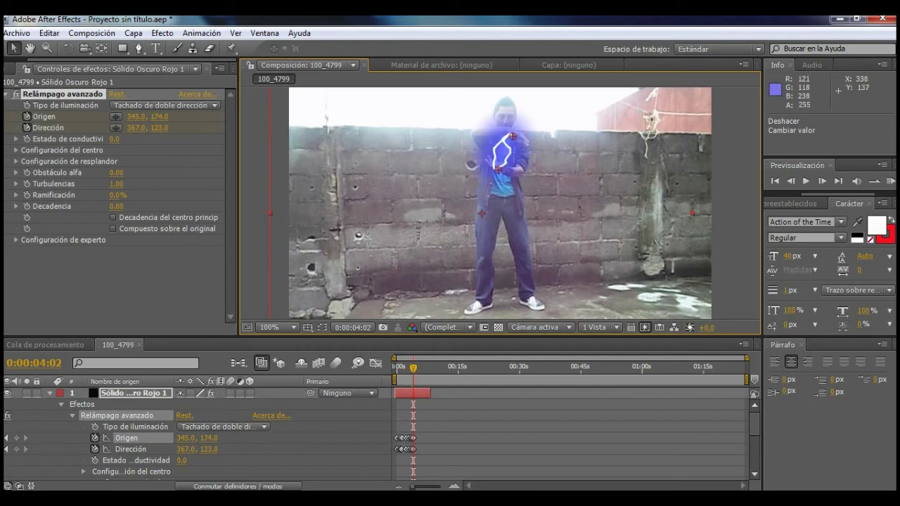
left_click_drag(492, 145, 498, 144)
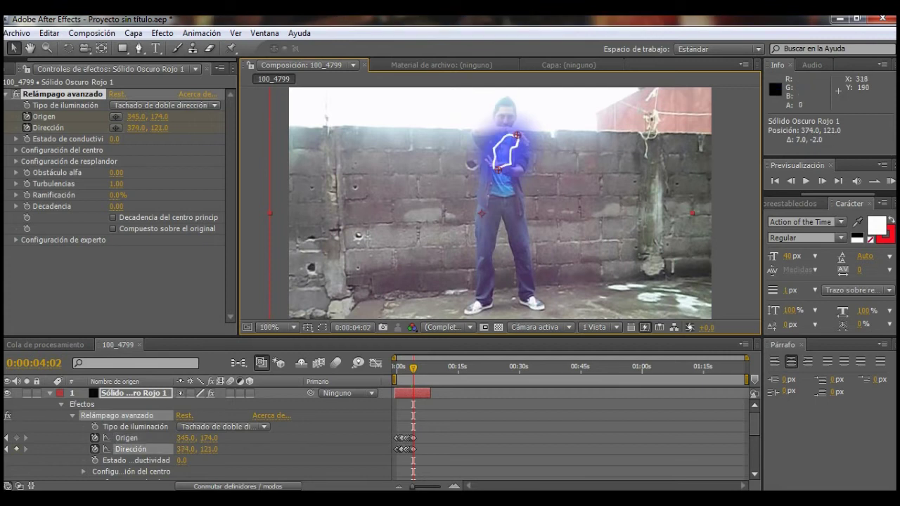
left_click_drag(498, 169, 496, 165)
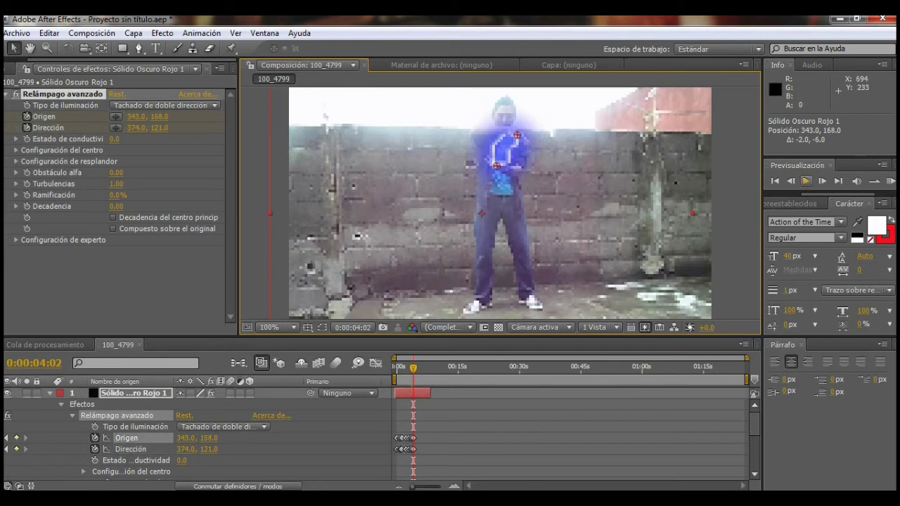
key("KP_0")
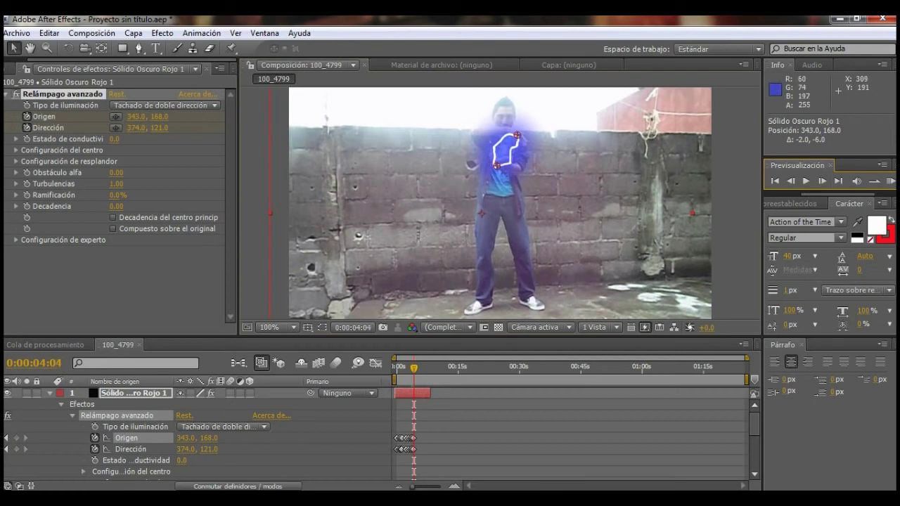
Move both lightning points onto the hands, advance a frame, and preview the animation so far.
left_click_drag(484, 173, 480, 172)
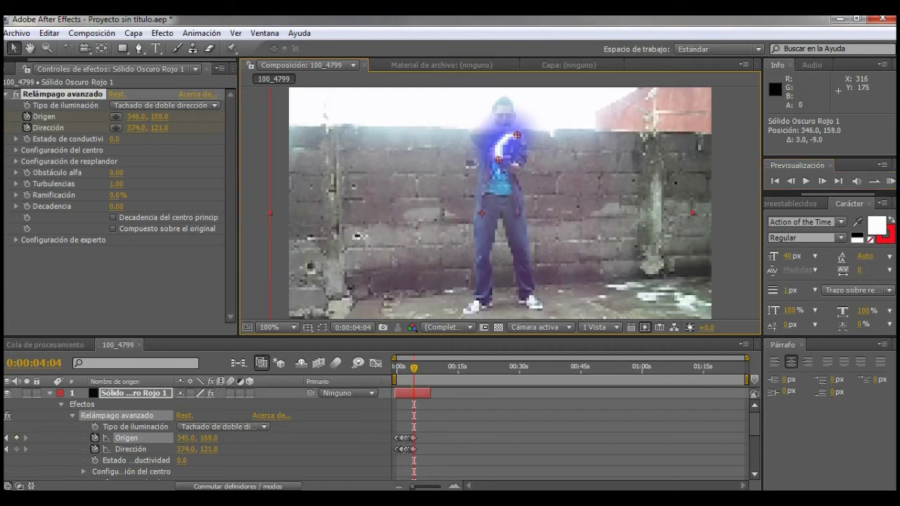
left_click_drag(517, 135, 515, 137)
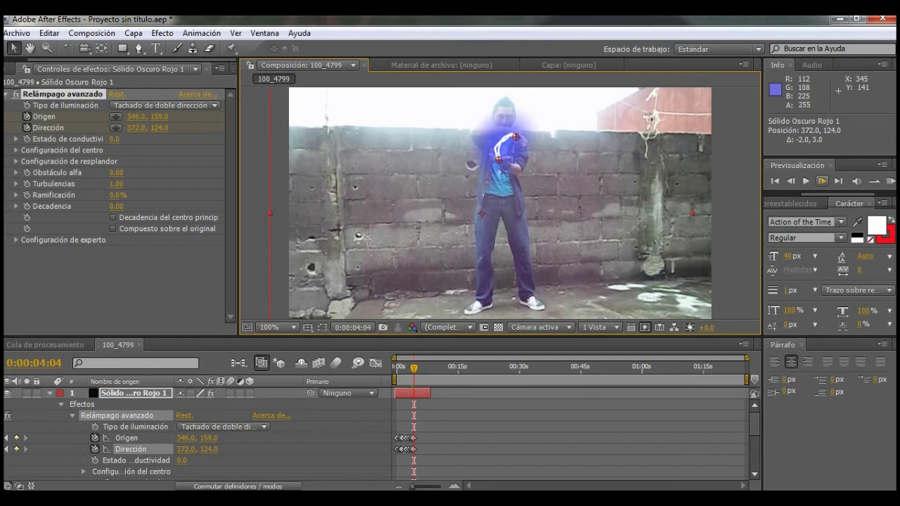
left_click(822, 181)
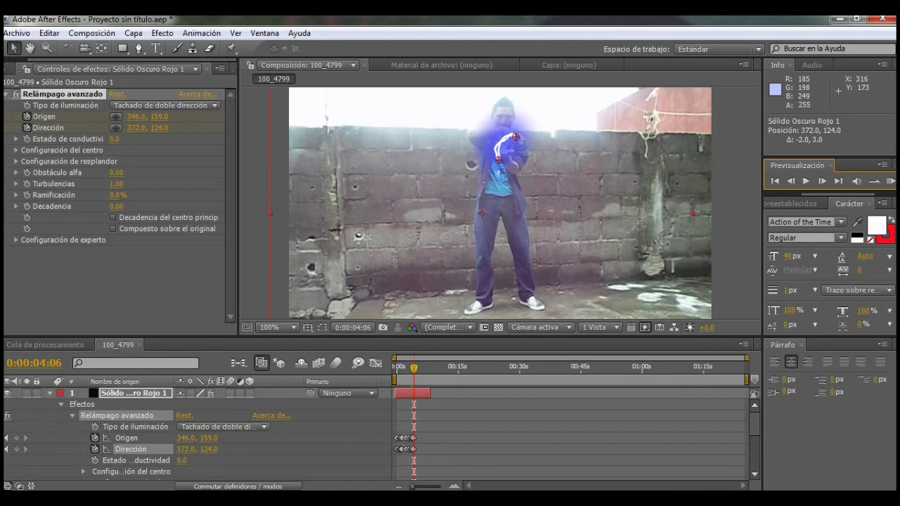
left_click_drag(499, 159, 513, 138)
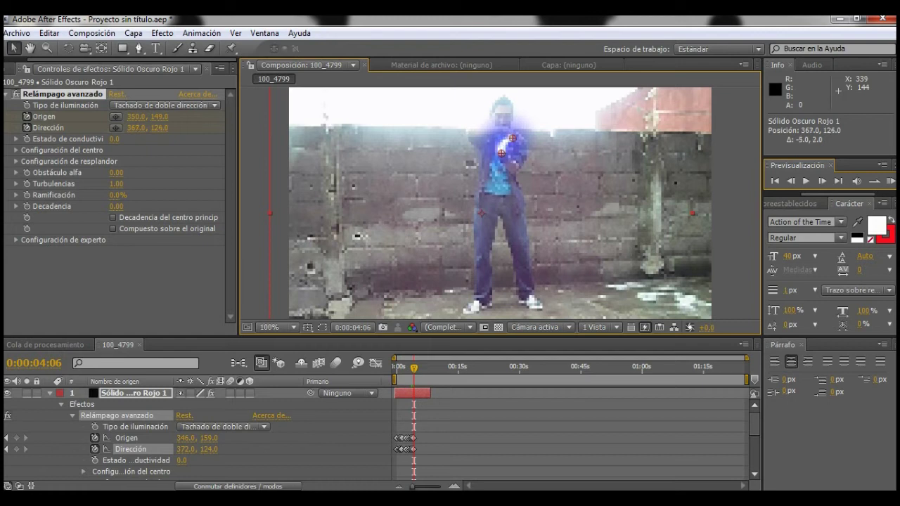
key("KP_0")
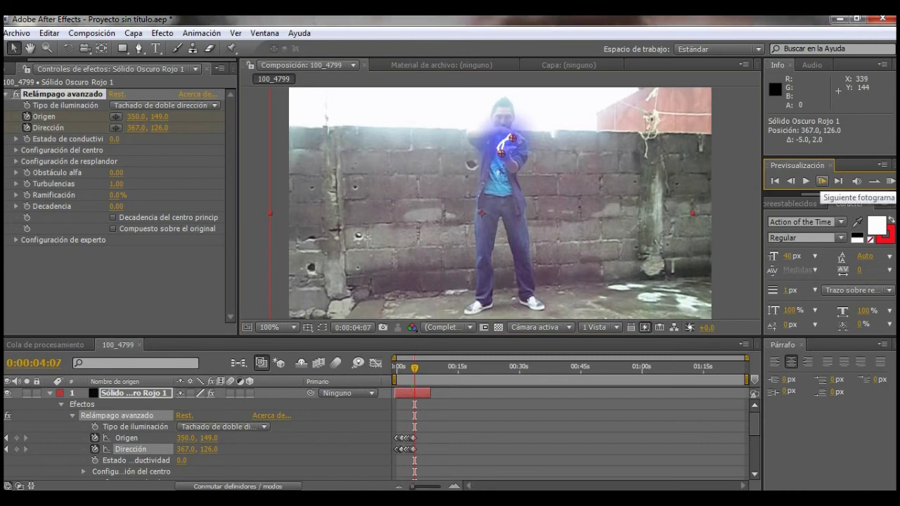
Reposition Origen over the next frames, ending at 0:00:04:08 with Origen 830.0, 208.0.
left_click_drag(501, 153, 507, 151)
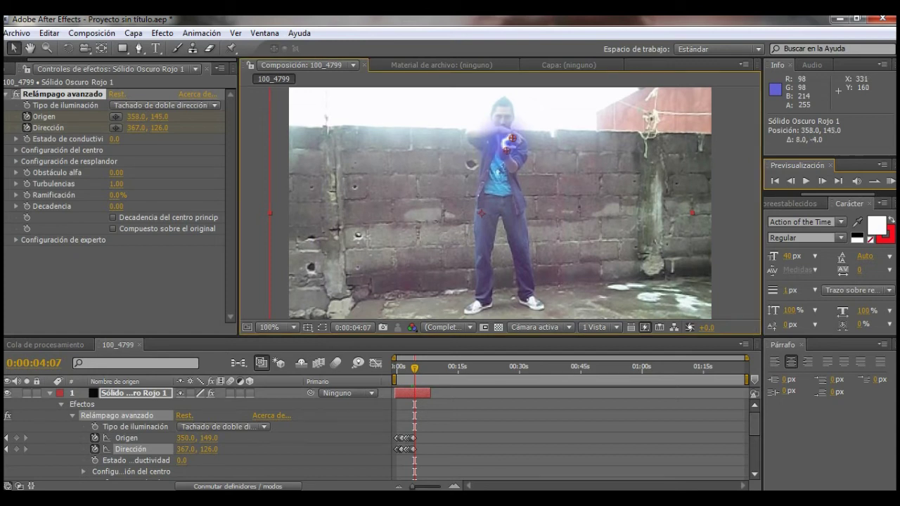
left_click(821, 180)
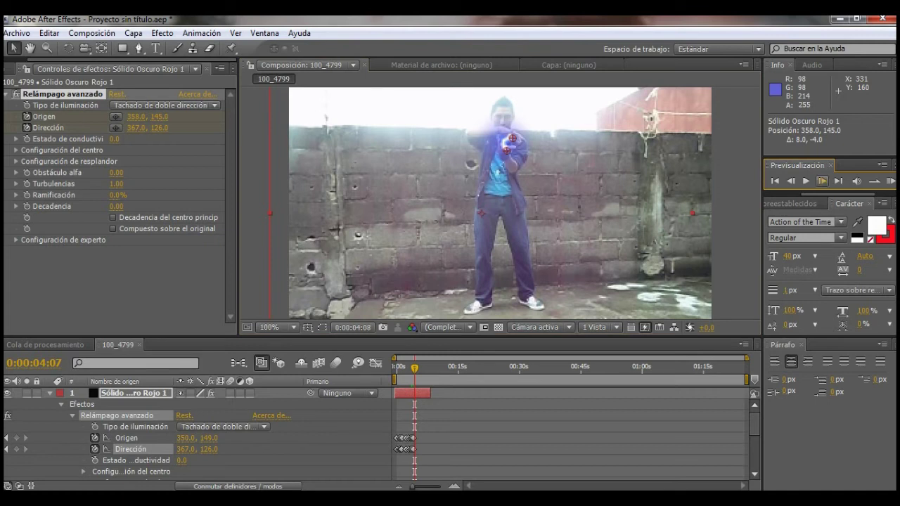
left_click(127, 438)
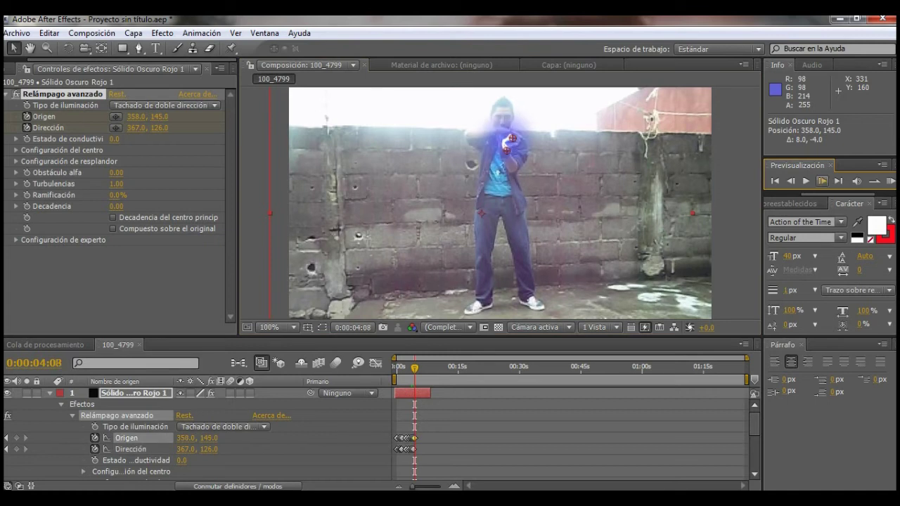
left_click_drag(506, 150, 513, 138)
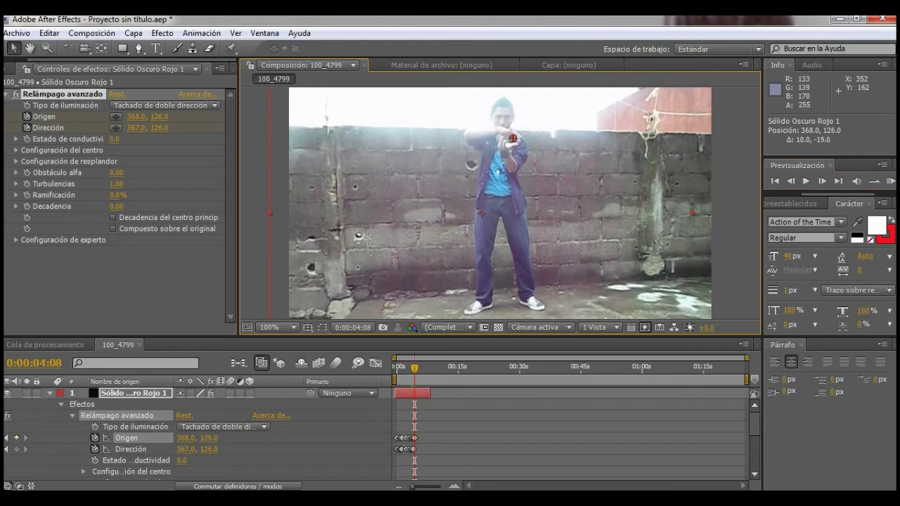
mouse_move(493, 151)
left_mouse_down()
mouse_move(487, 158)
mouse_move(765, 199)
left_mouse_up()
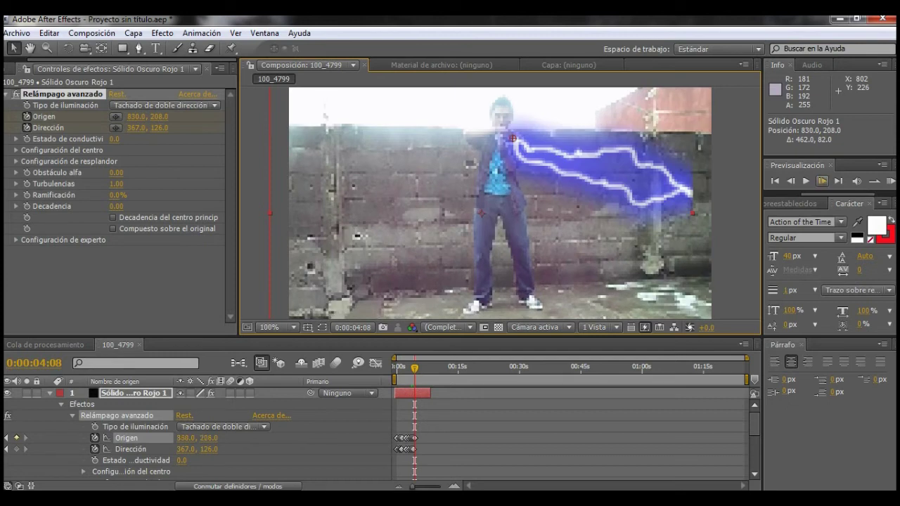
Undo the stray Origen move, re-nudge it, and nudge Dirección down on the next frame.
key("ctrl+z")
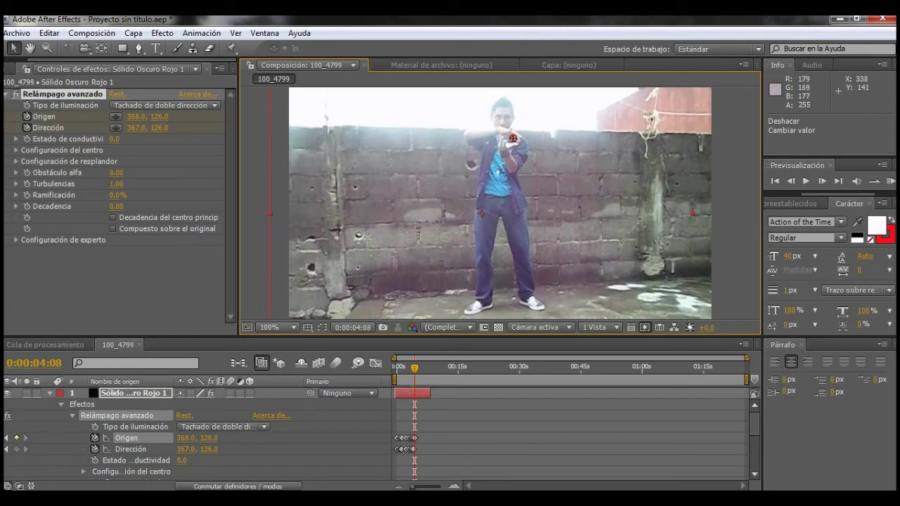
left_click_drag(491, 149, 483, 153)
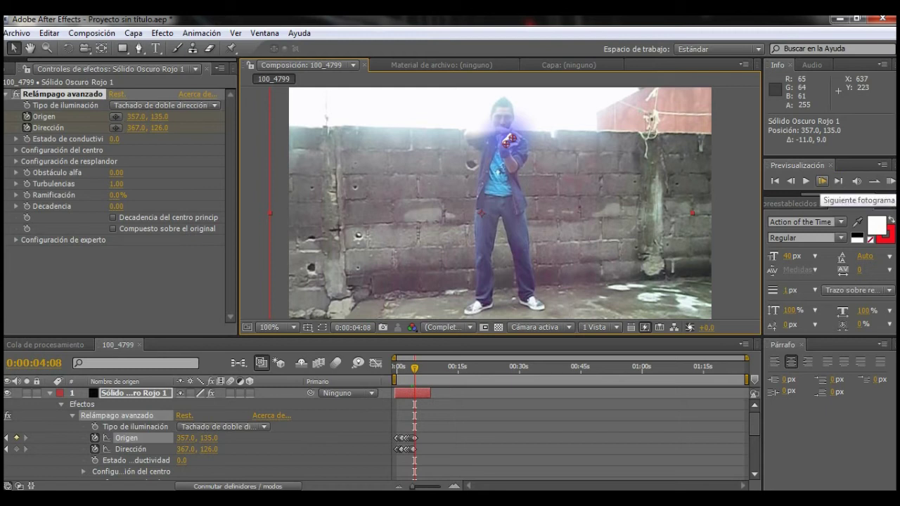
left_click(822, 181)
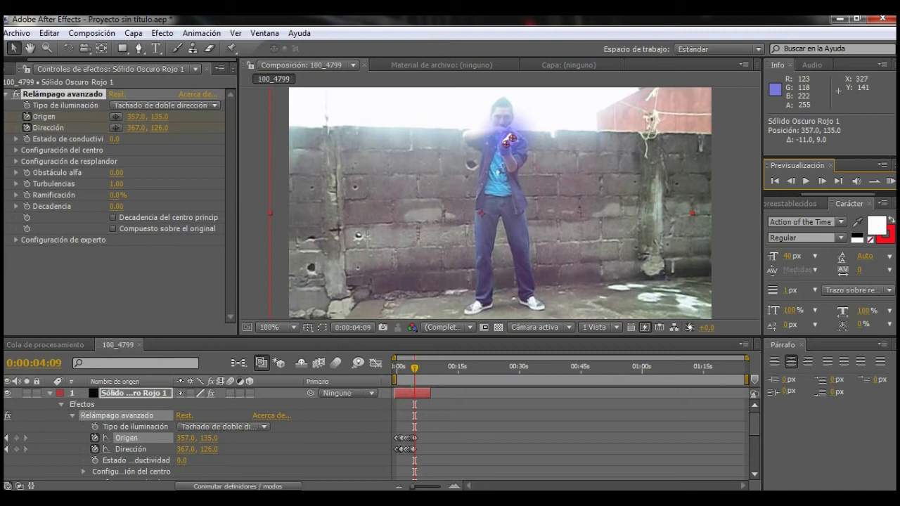
key("Down")
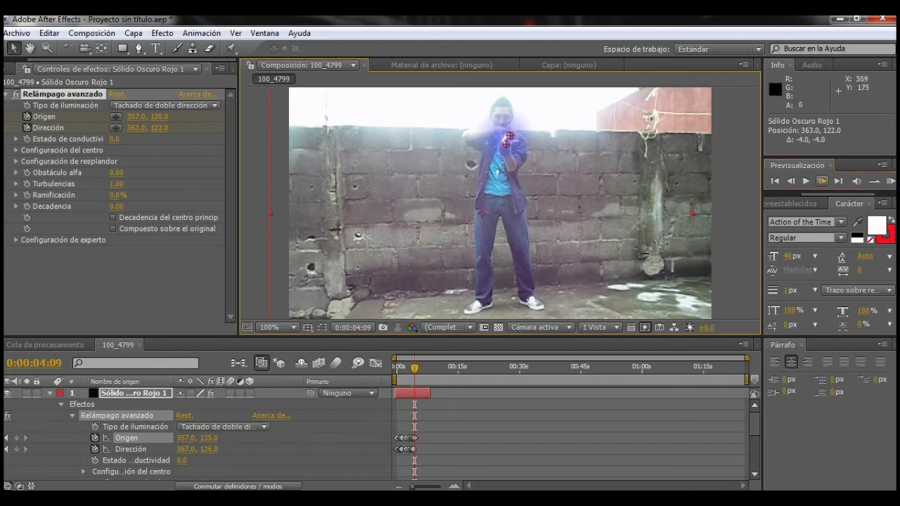
left_click(131, 448)
key("Page_Down")
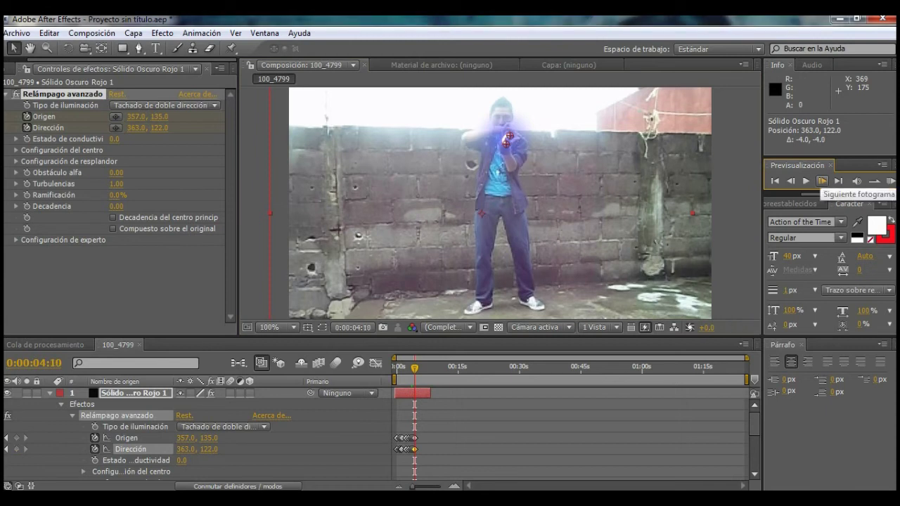
Move Dirección up onto the hand and shift Origen right across the next frames.
left_click(821, 181)
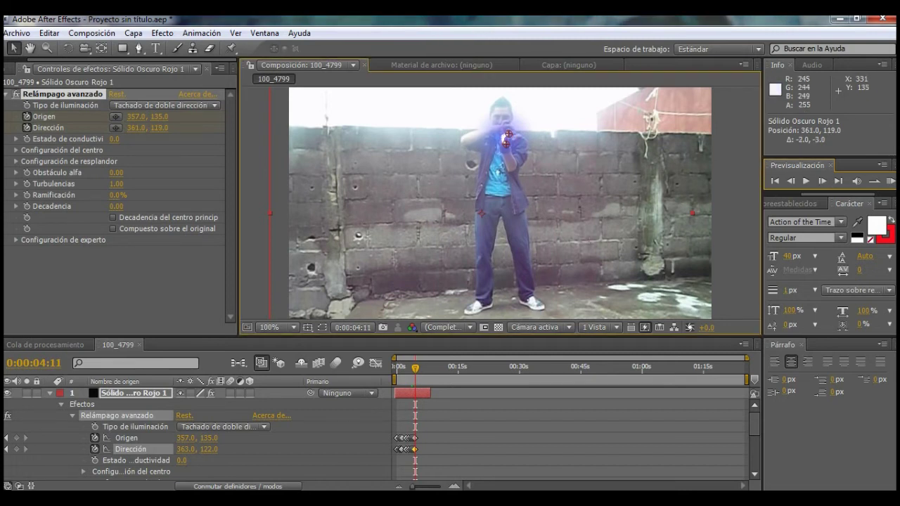
left_click_drag(507, 136, 506, 133)
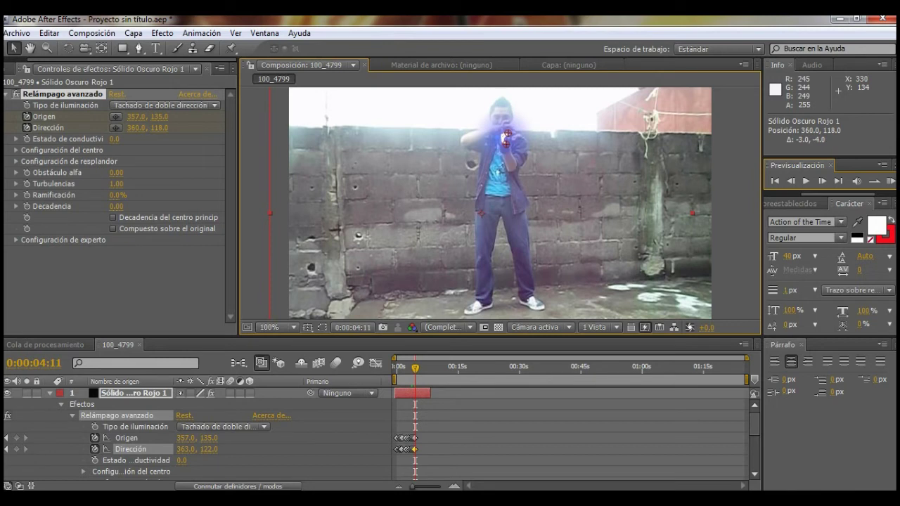
left_click(821, 181)
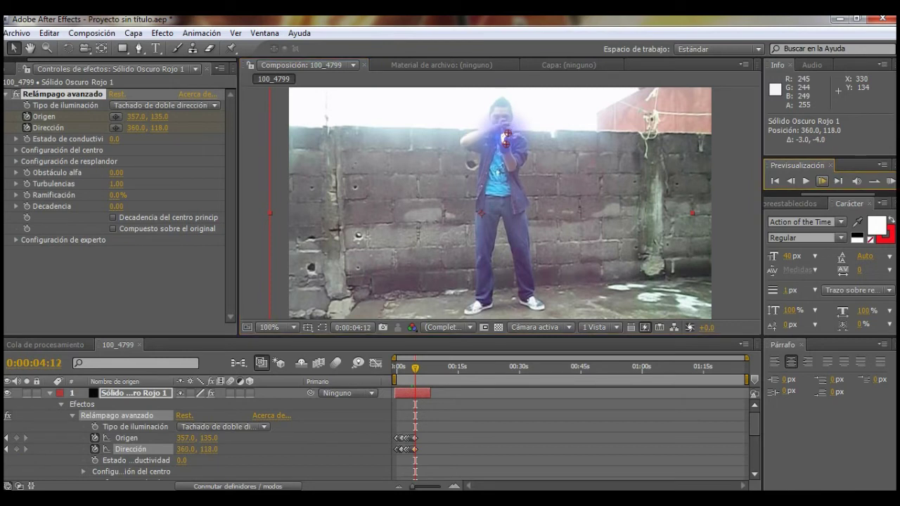
left_click_drag(506, 133, 503, 126)
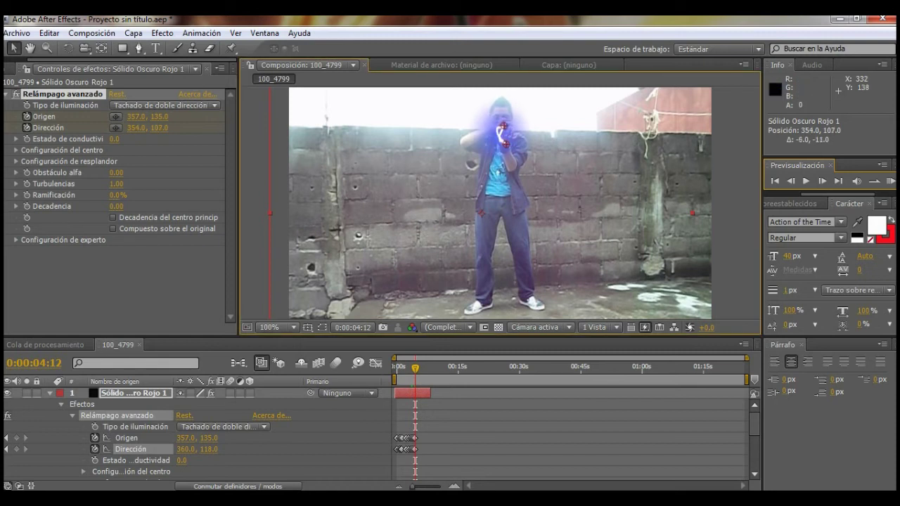
left_click_drag(505, 145, 507, 138)
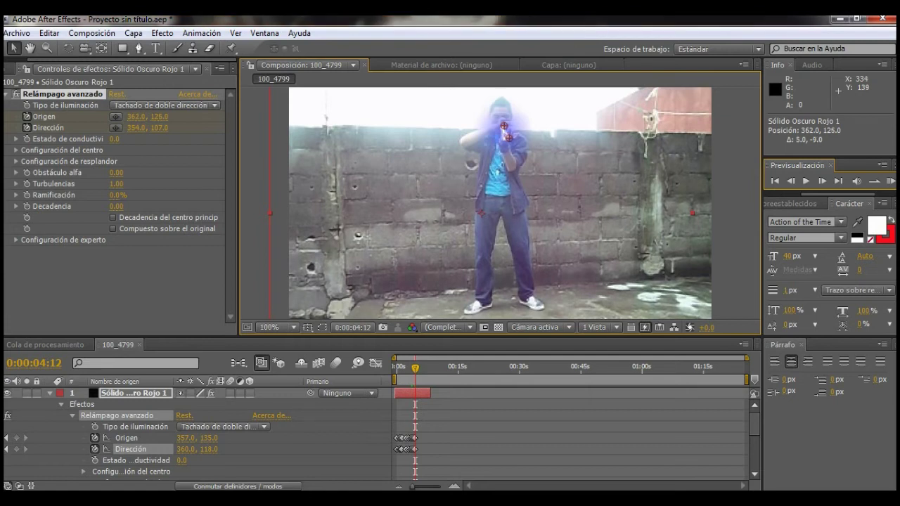
left_click_drag(507, 138, 509, 138)
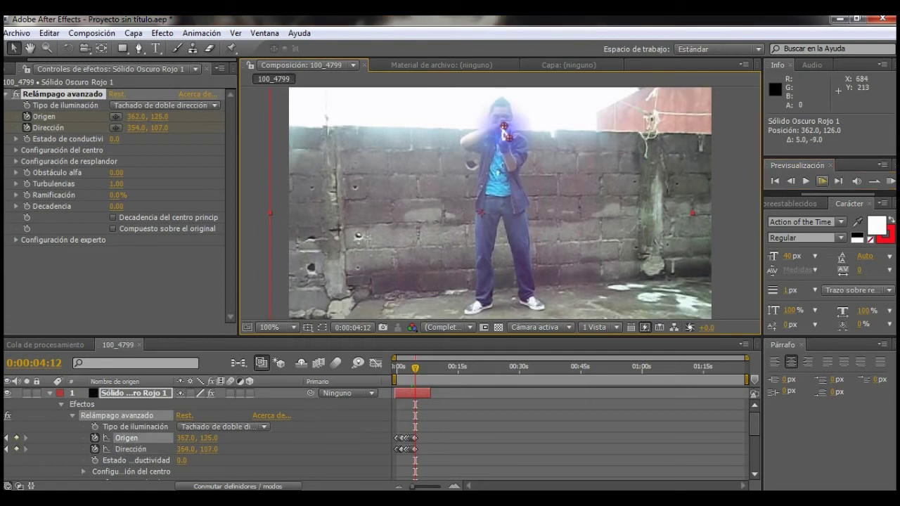
left_click(822, 180)
left_click(822, 181)
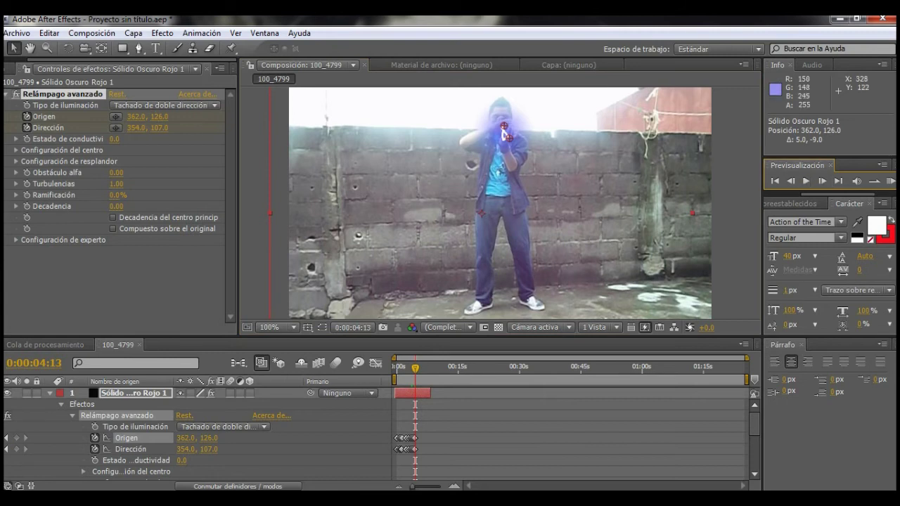
Keep Dirección on the hand through 0:00:04:17, ending at Origen 358, 123 and Dirección 341, 96.
left_click_drag(503, 126, 508, 135)
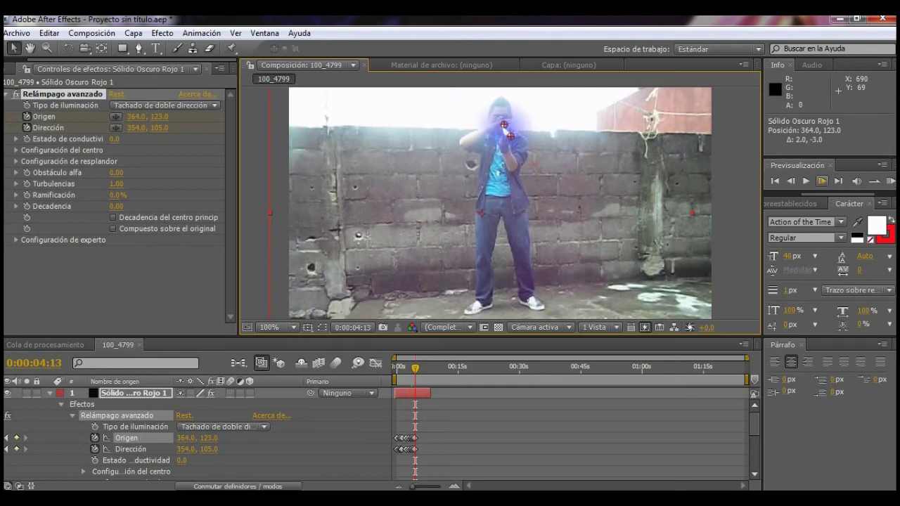
left_click(822, 181)
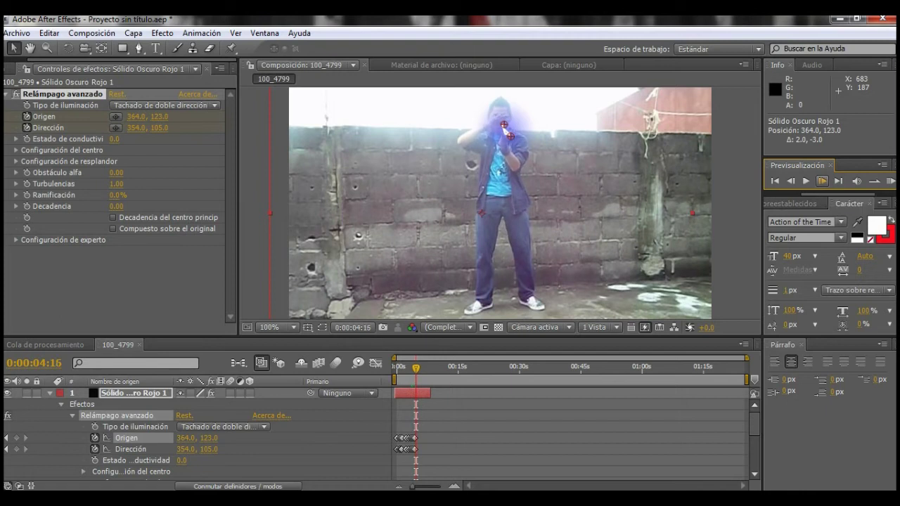
key("Page_Down")
key("Page_Down")
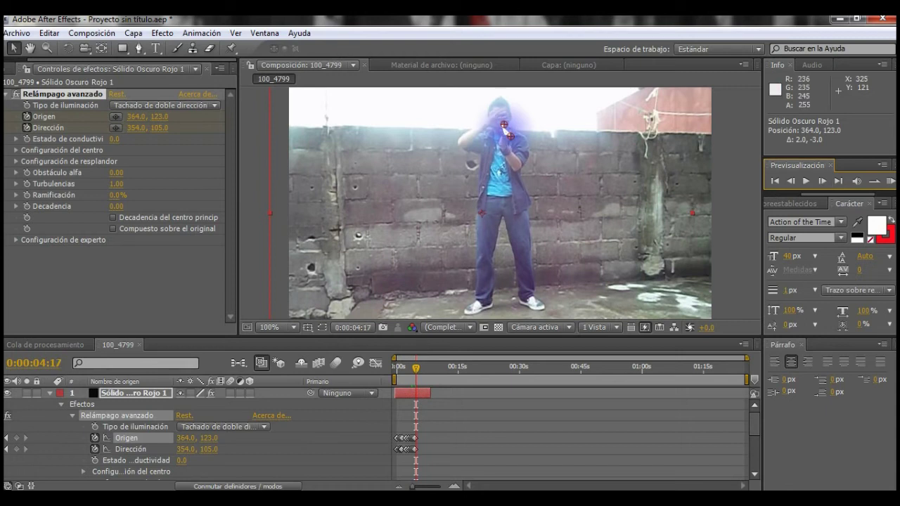
mouse_move(504, 125)
left_mouse_down()
mouse_move(496, 123)
mouse_move(505, 135)
left_mouse_up()
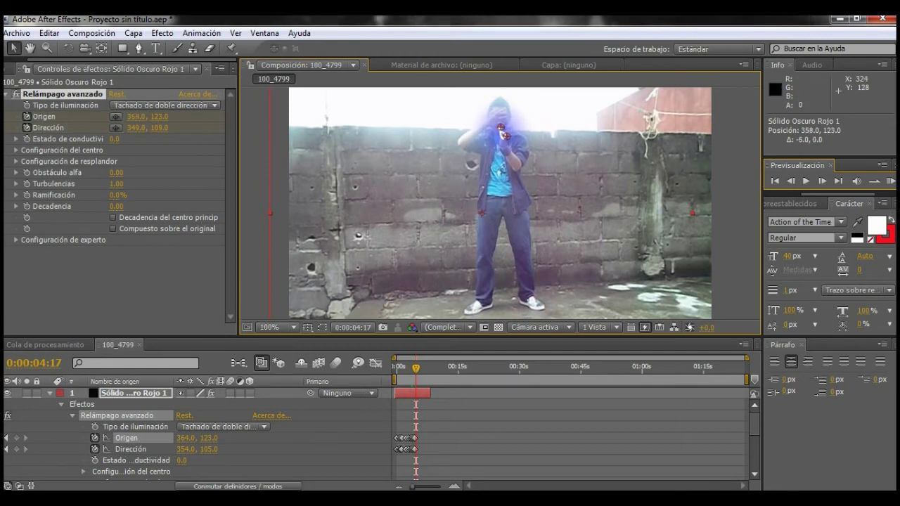
left_click_drag(501, 127, 496, 118)
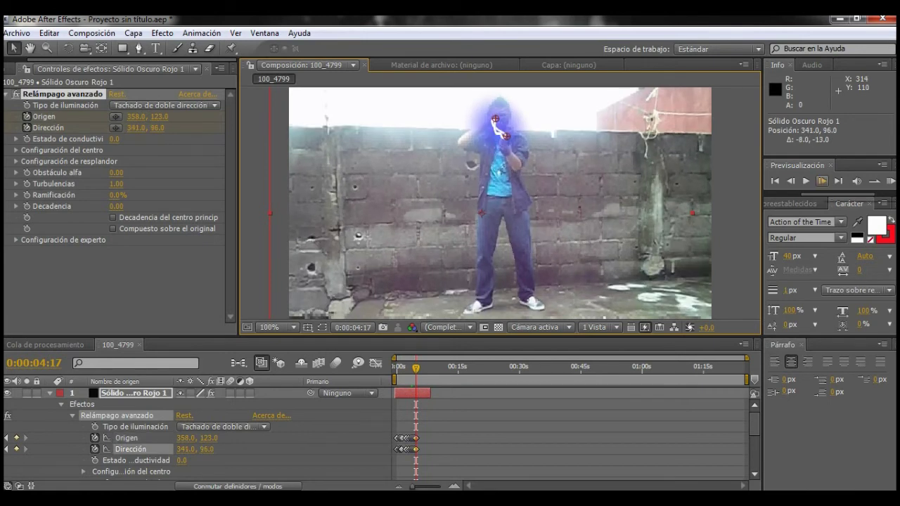
left_click(821, 180)
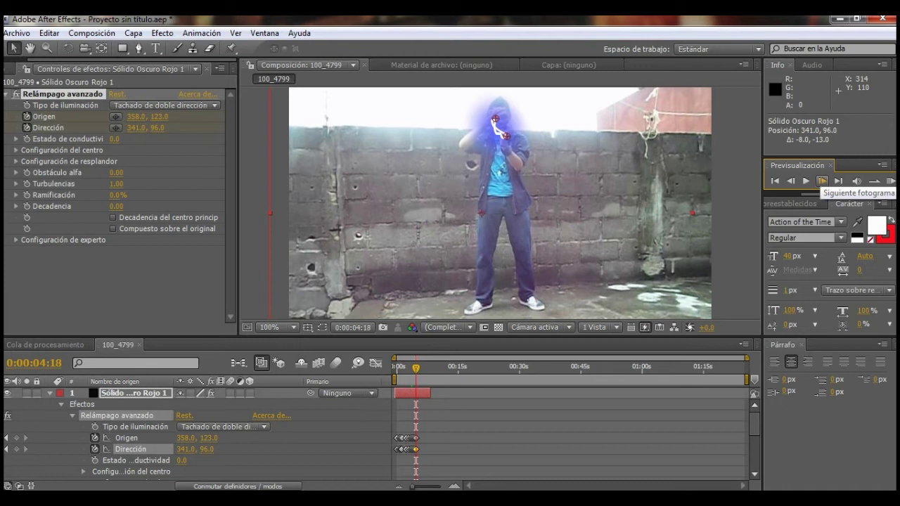
Over the next frames, shift Dirección left and Origen right onto the hands.
left_click(821, 181)
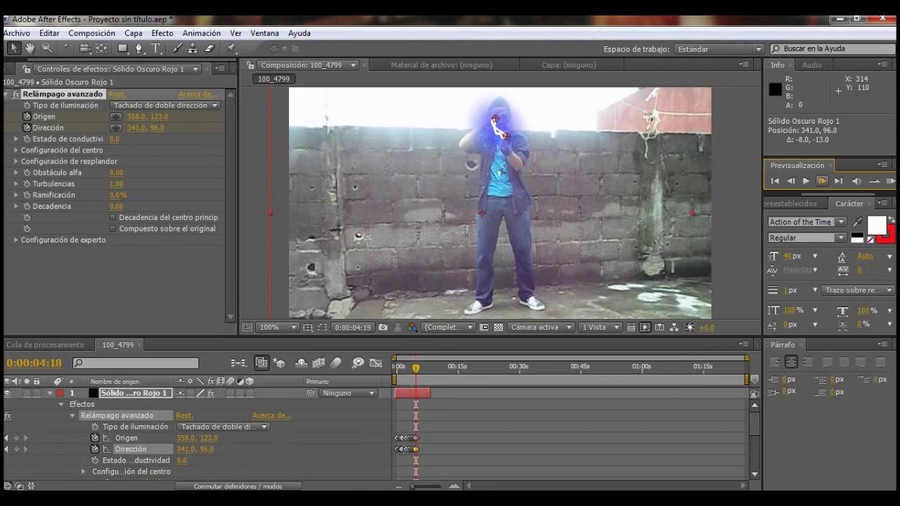
left_click(821, 182)
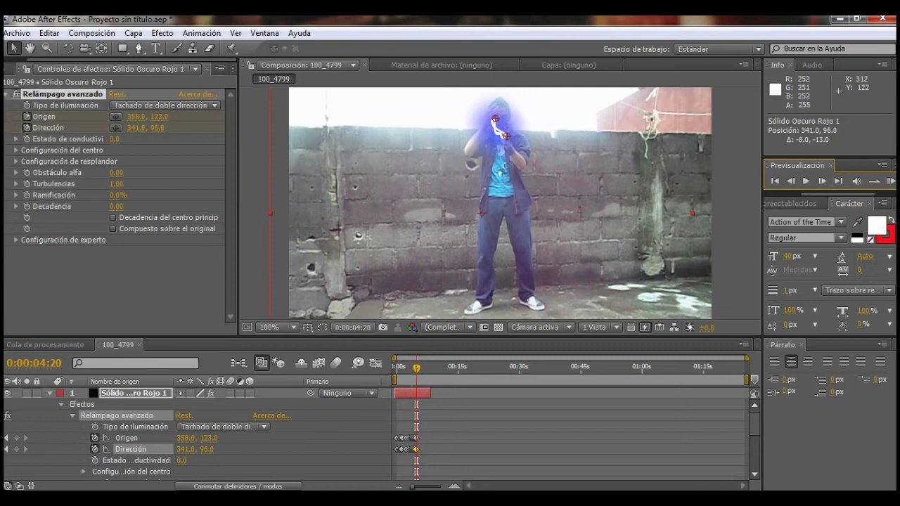
key("shift+Left")
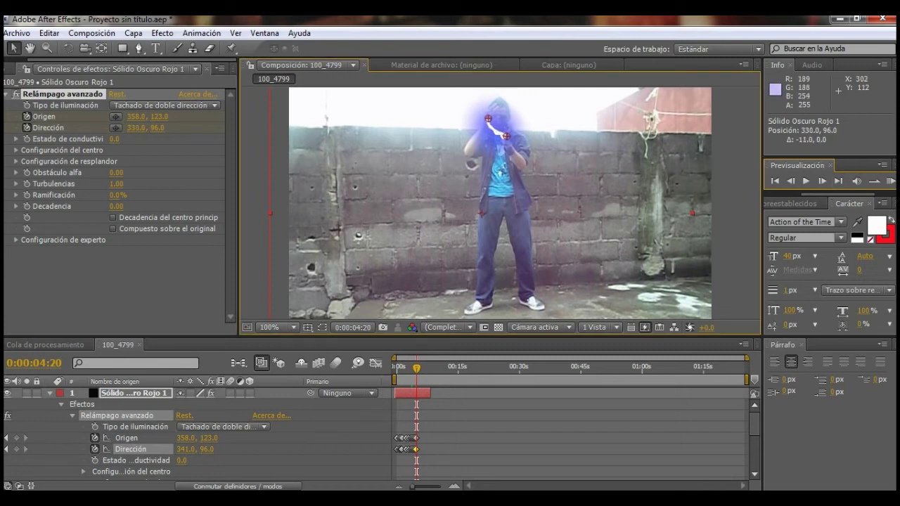
left_click(821, 181)
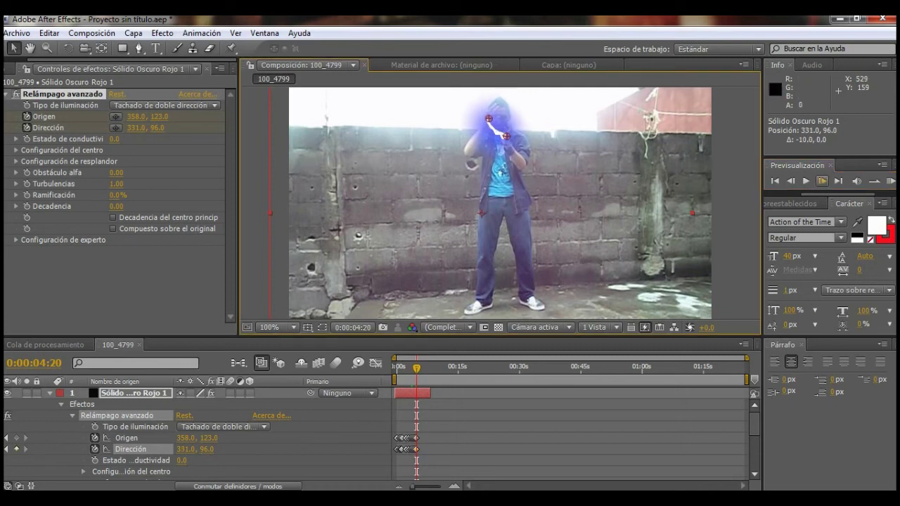
left_click(822, 181)
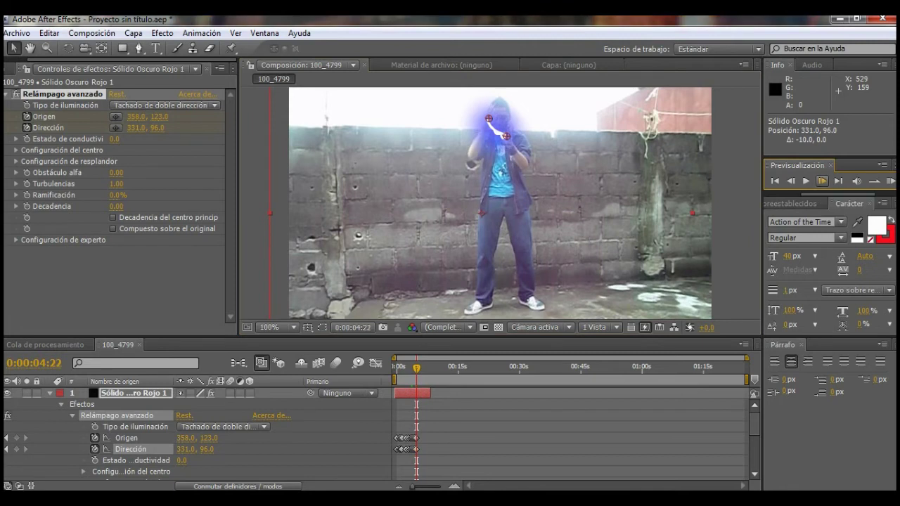
left_click_drag(489, 120, 485, 122)
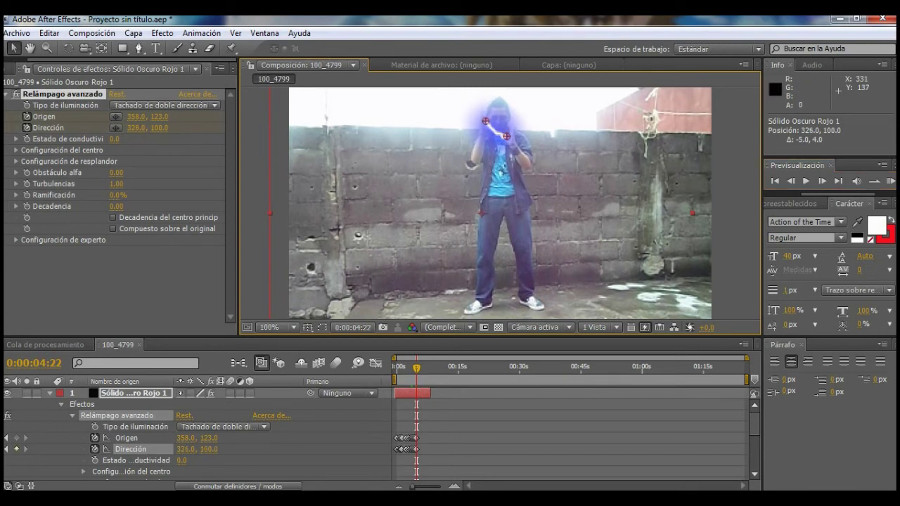
left_click_drag(506, 136, 511, 136)
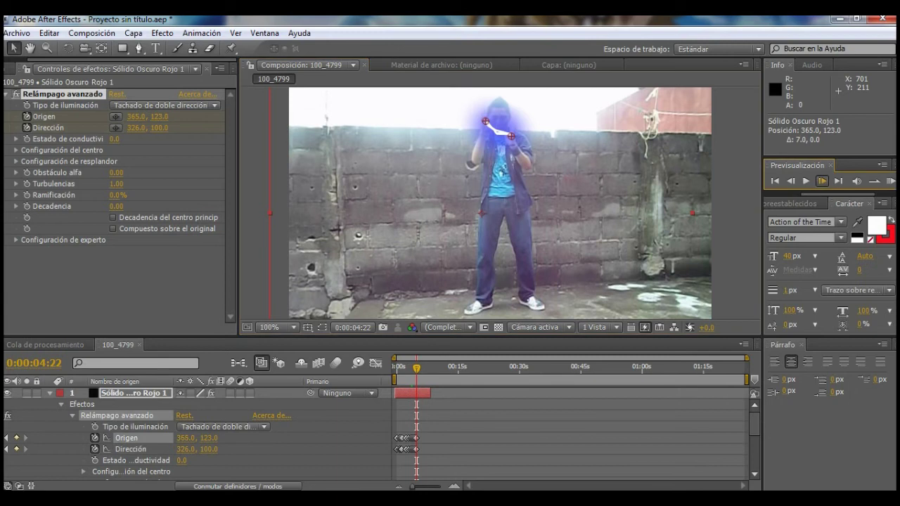
Key both points on the final frames, reaching Origen 391, 137 and Dirección 296, 129 at 0:00:04:24.
left_click(822, 181)
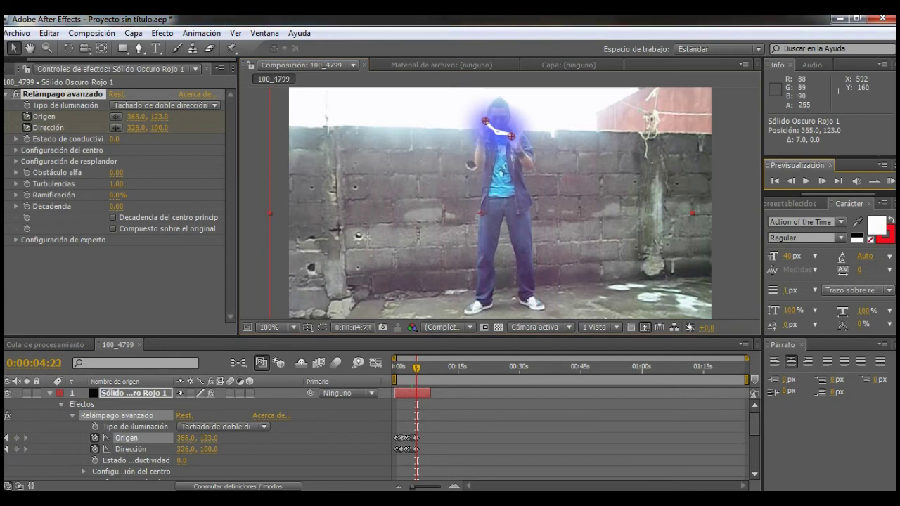
left_click_drag(511, 136, 519, 138)
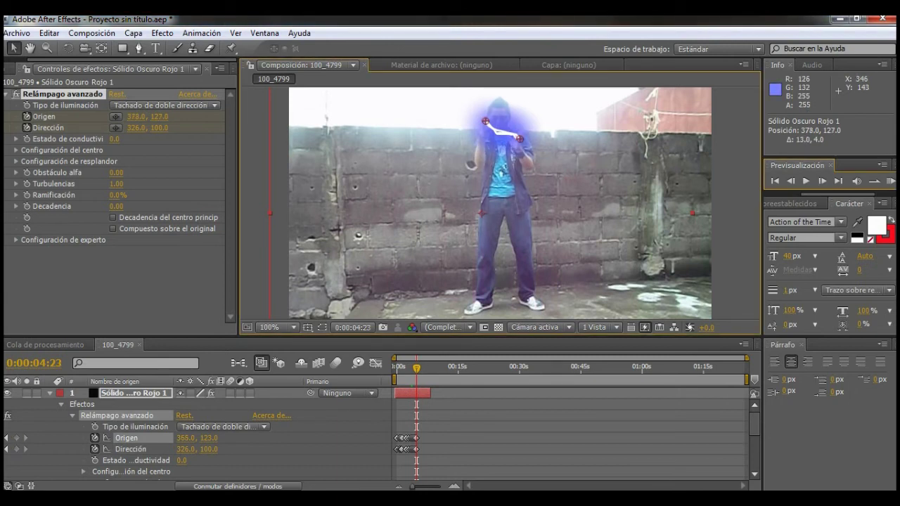
left_click_drag(483, 119, 477, 133)
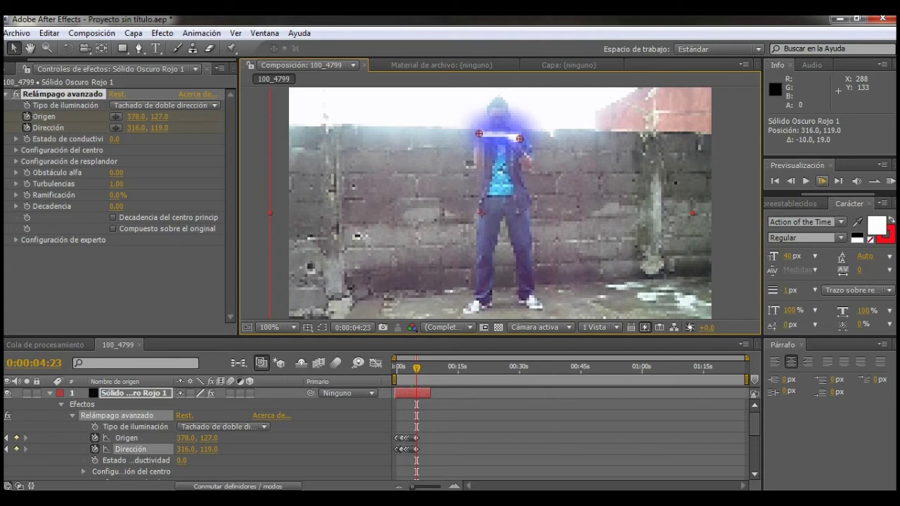
left_click(822, 181)
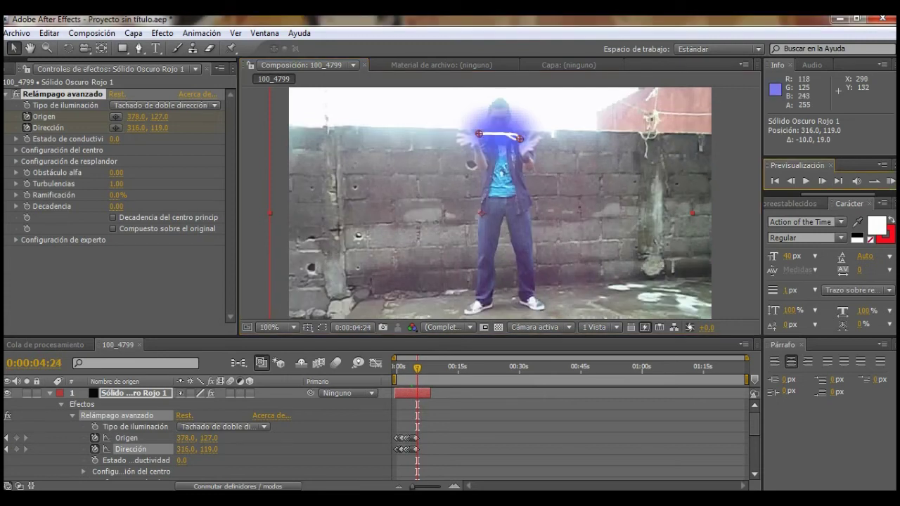
left_click_drag(479, 134, 464, 140)
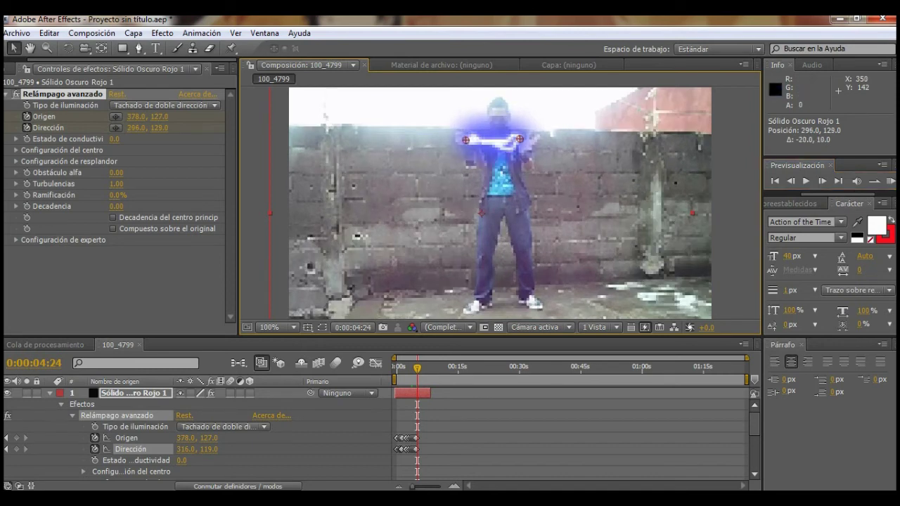
left_click_drag(520, 139, 529, 146)
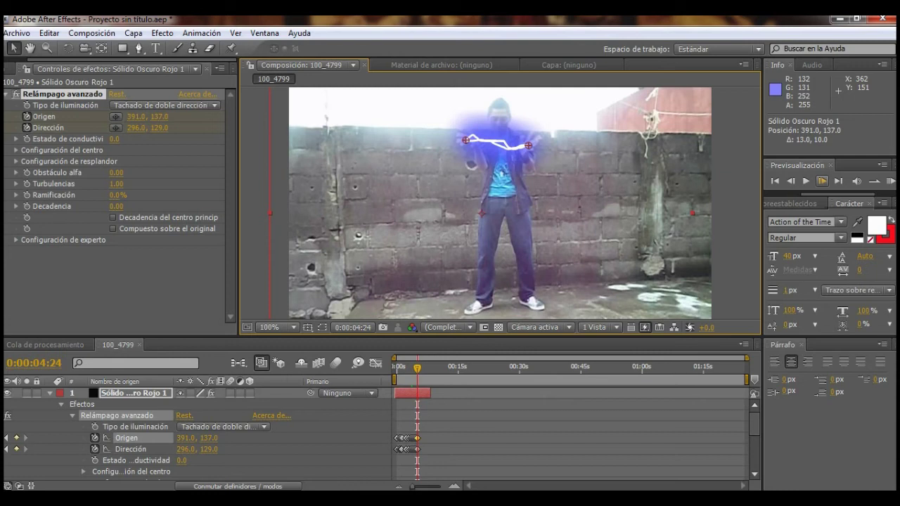
key("Page_Down")
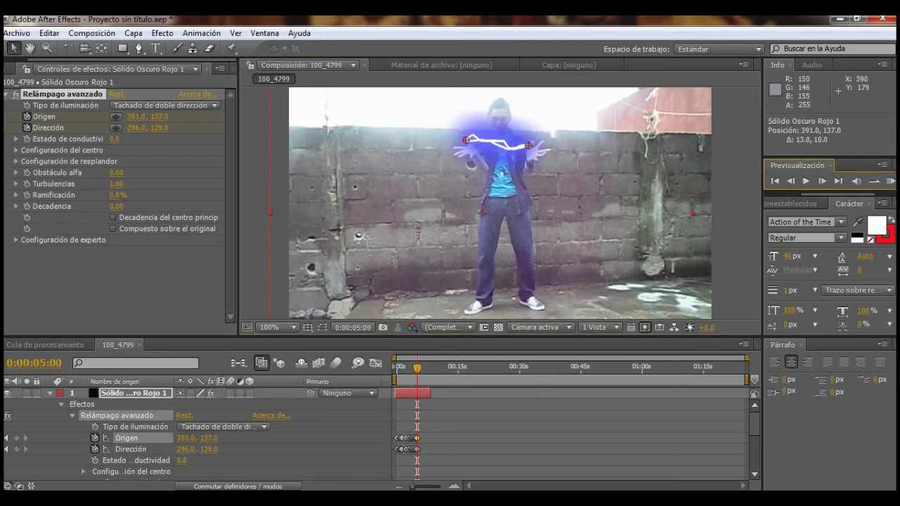
Place the Direction and Origin points on the hands, then lower Direction on the next frame.
left_click_drag(465, 141, 466, 149)
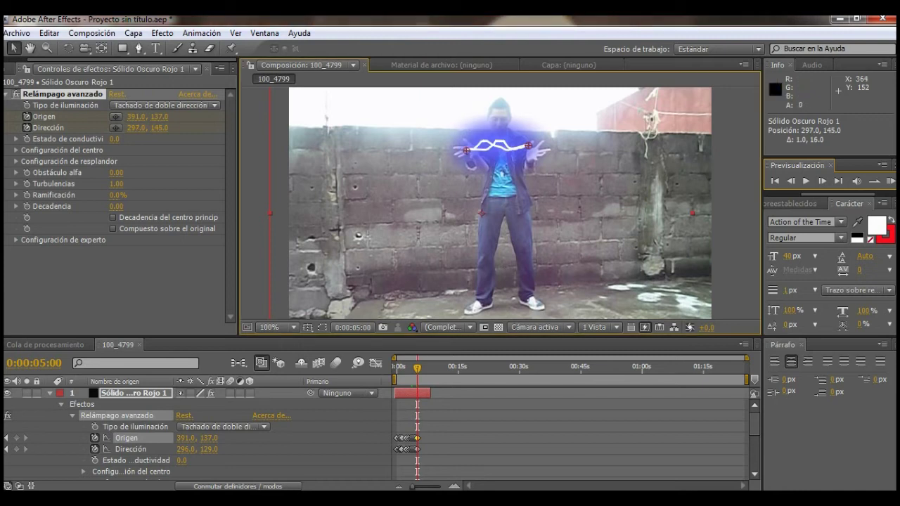
left_click_drag(529, 145, 536, 156)
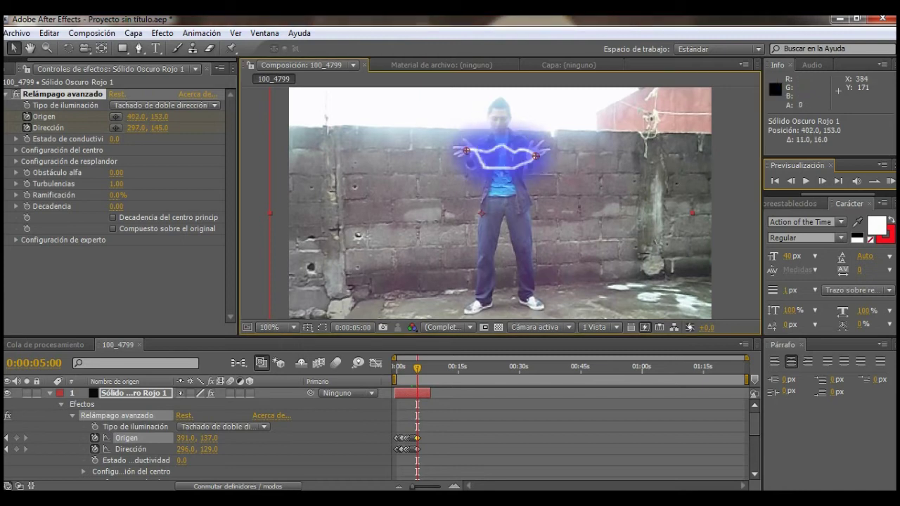
left_click(821, 180)
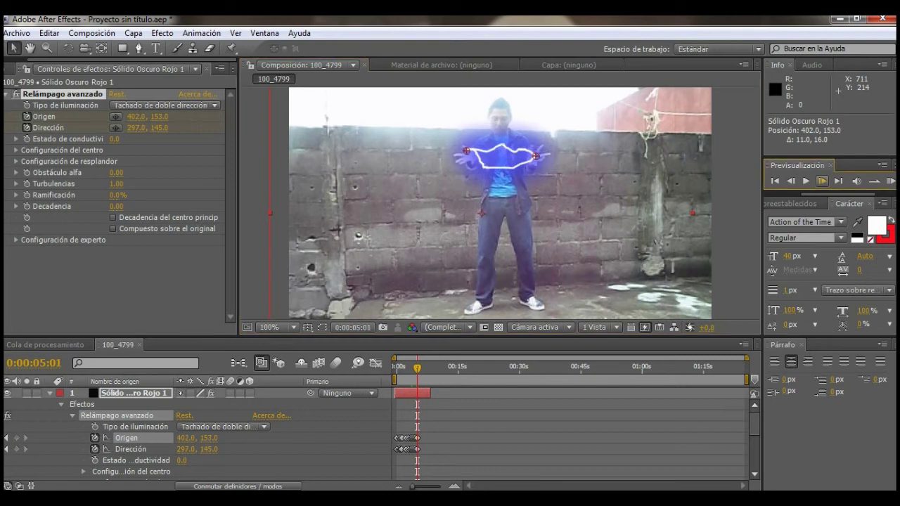
left_click_drag(466, 151, 467, 156)
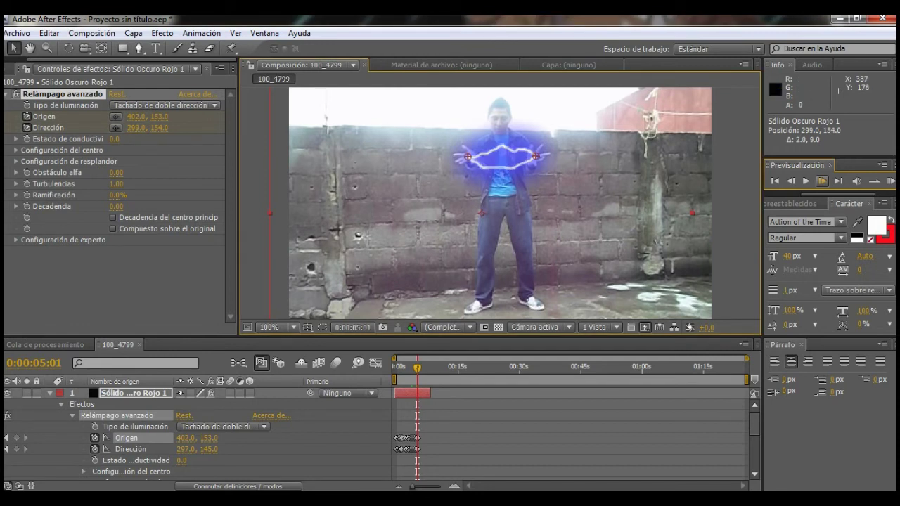
left_click(821, 181)
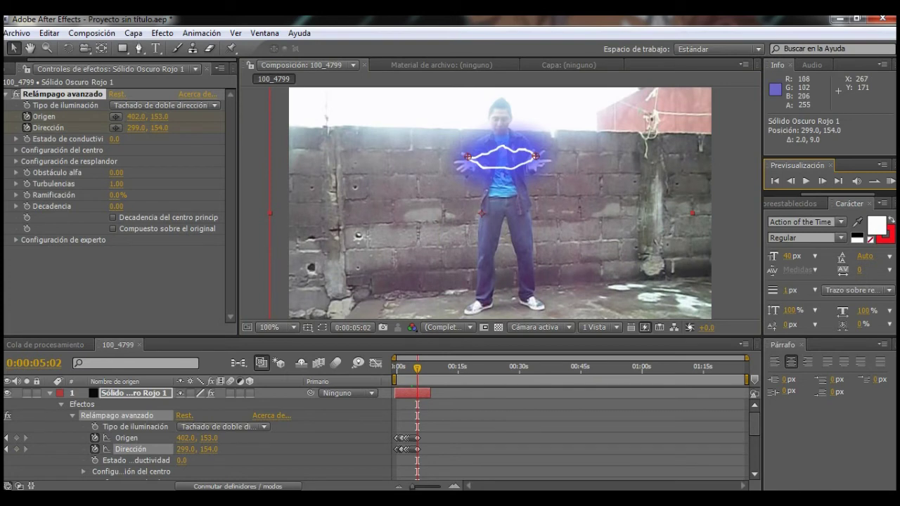
Correct the Direction point onto the left hand, undoing a stray drag, and preview the bolt.
left_click_drag(467, 156, 546, 153)
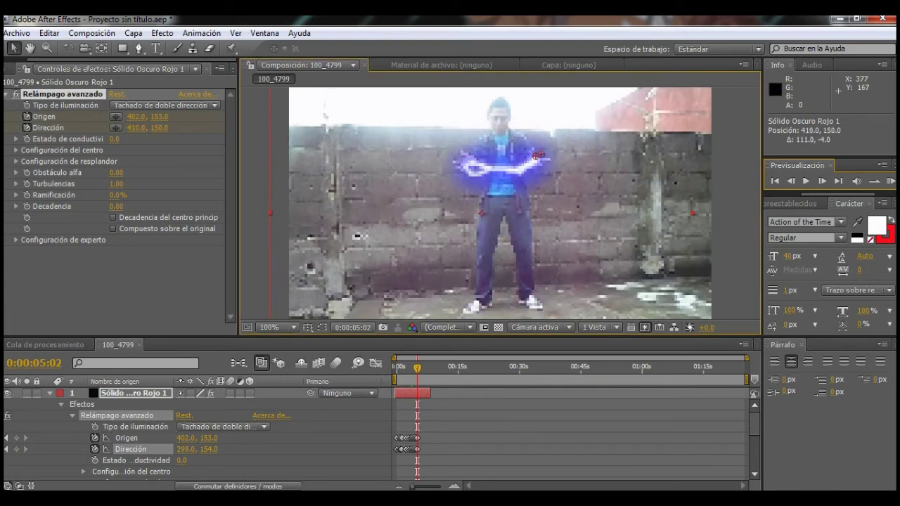
key("ctrl+z")
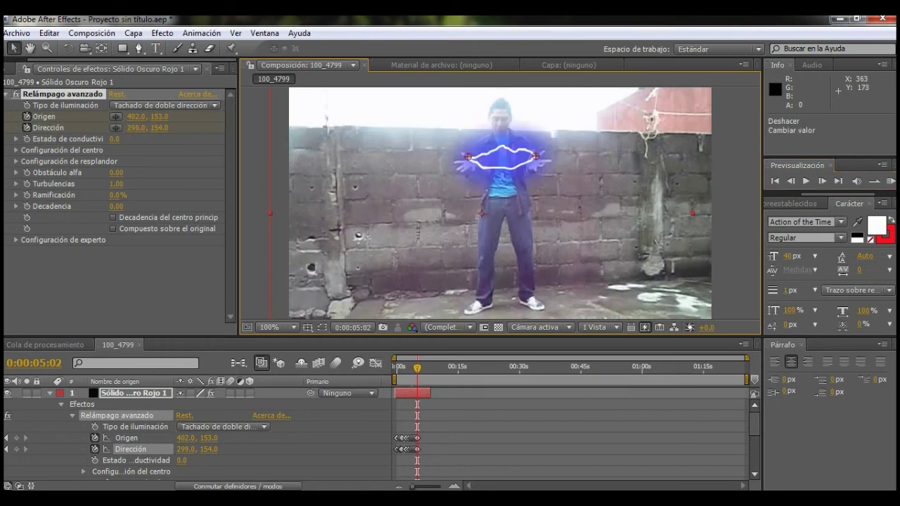
left_click_drag(465, 157, 484, 164)
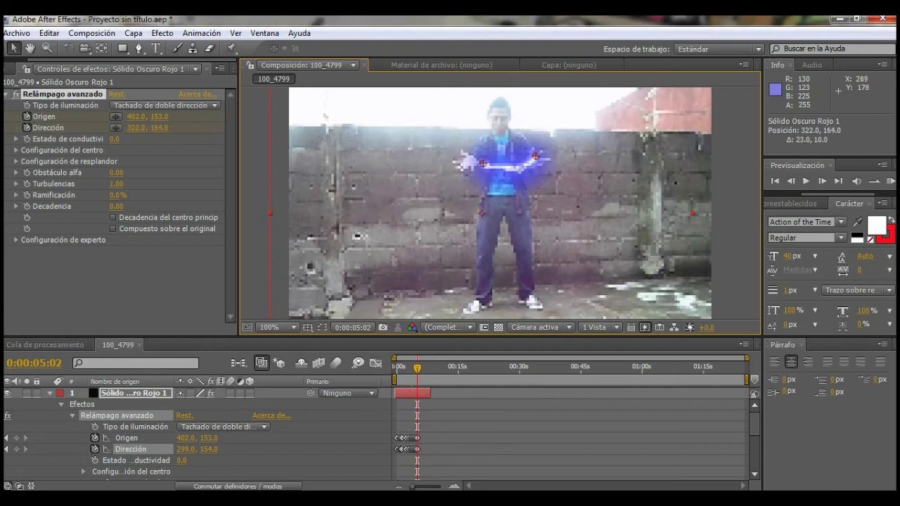
left_click_drag(484, 163, 479, 165)
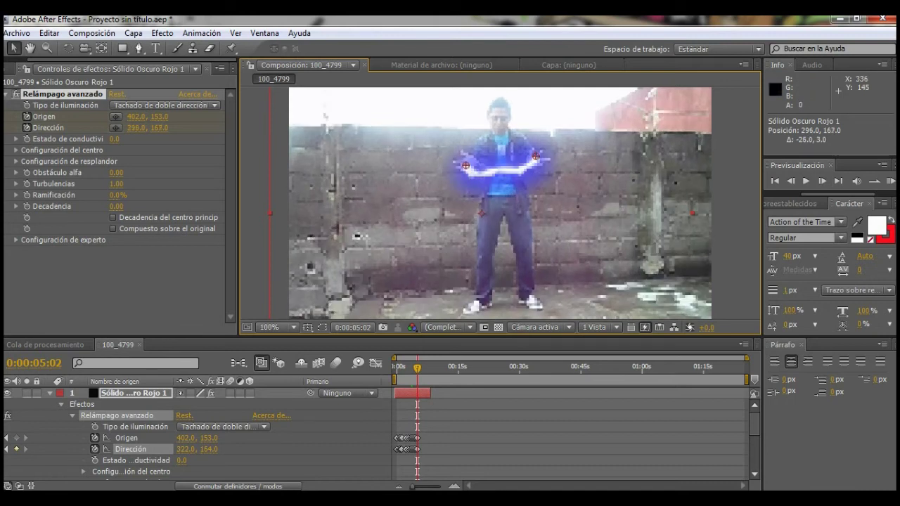
key("KP_0")
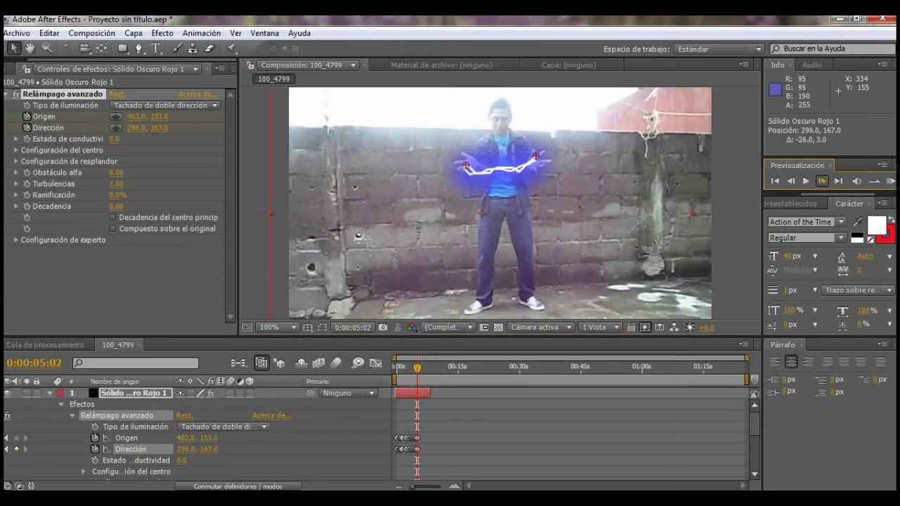
key("space")
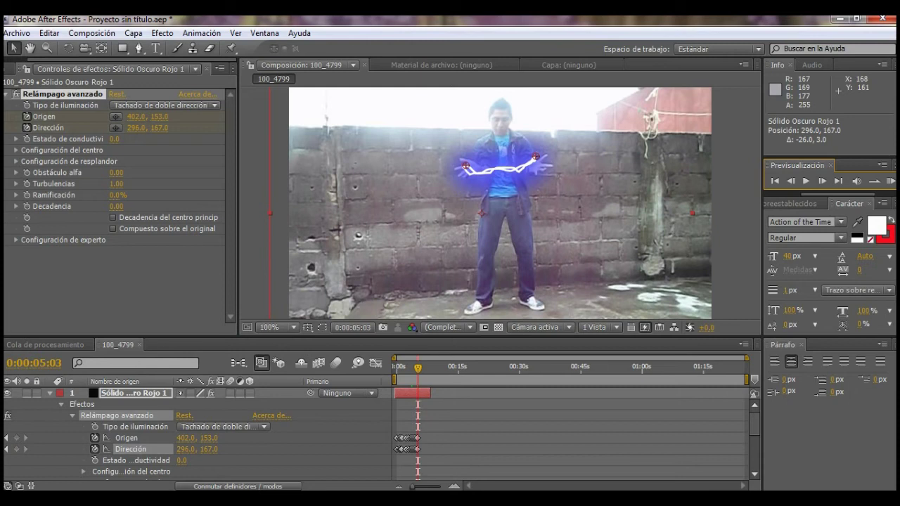
Nudge Origin and Direction onto the hands at 0:00:05:03 and 0:00:05:04, then play back.
left_click_drag(536, 156, 539, 165)
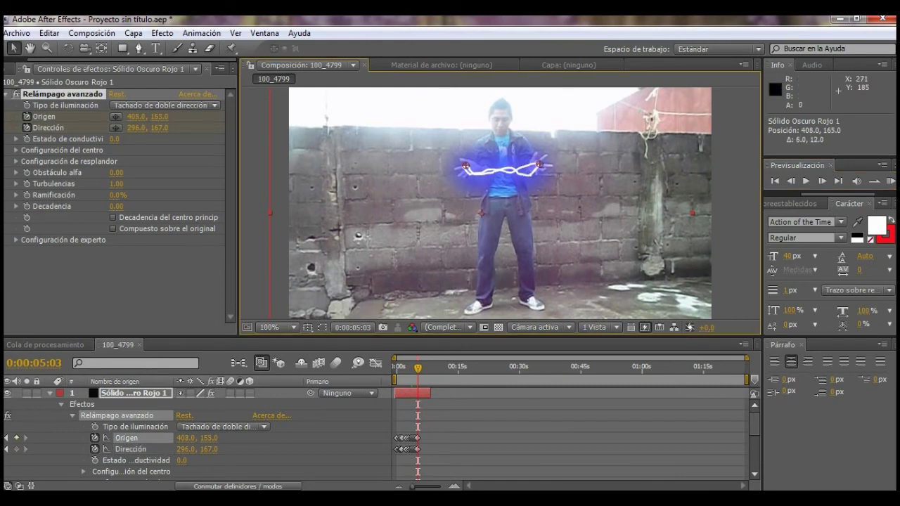
left_click_drag(466, 165, 470, 167)
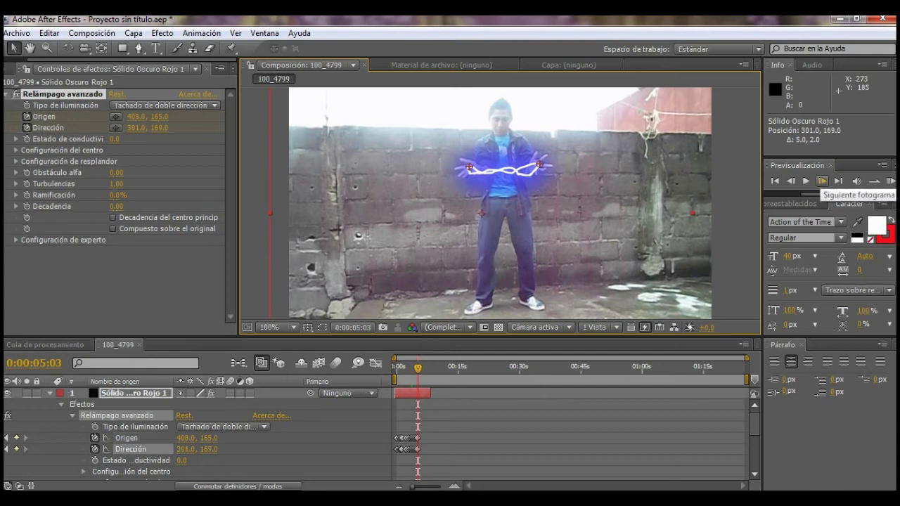
left_click(822, 181)
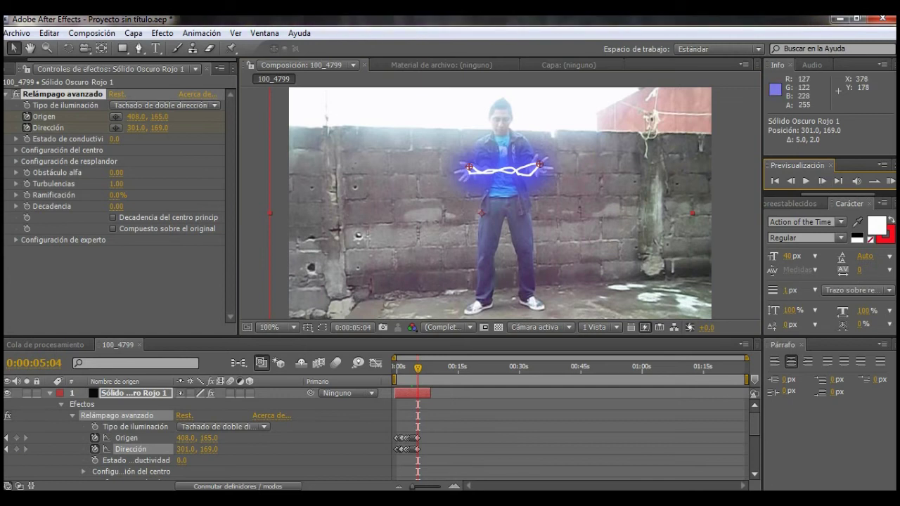
left_click_drag(539, 165, 540, 166)
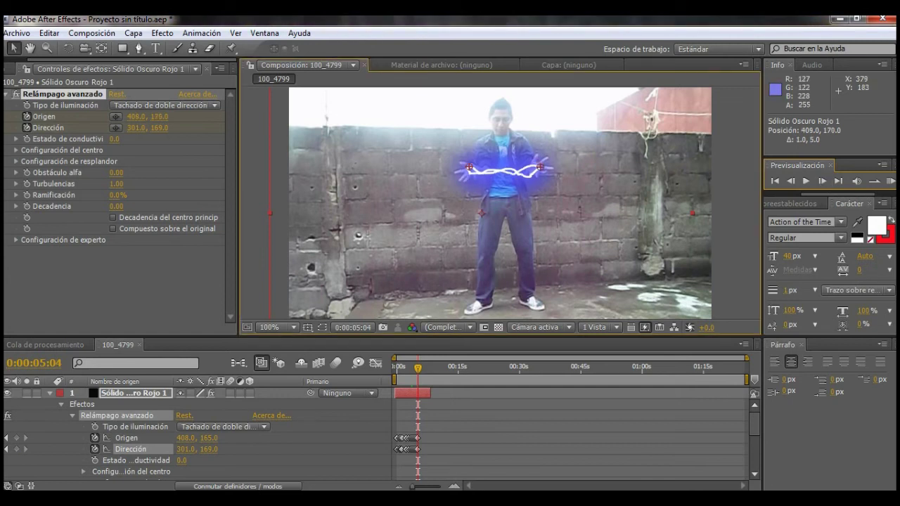
left_click_drag(470, 168, 470, 168)
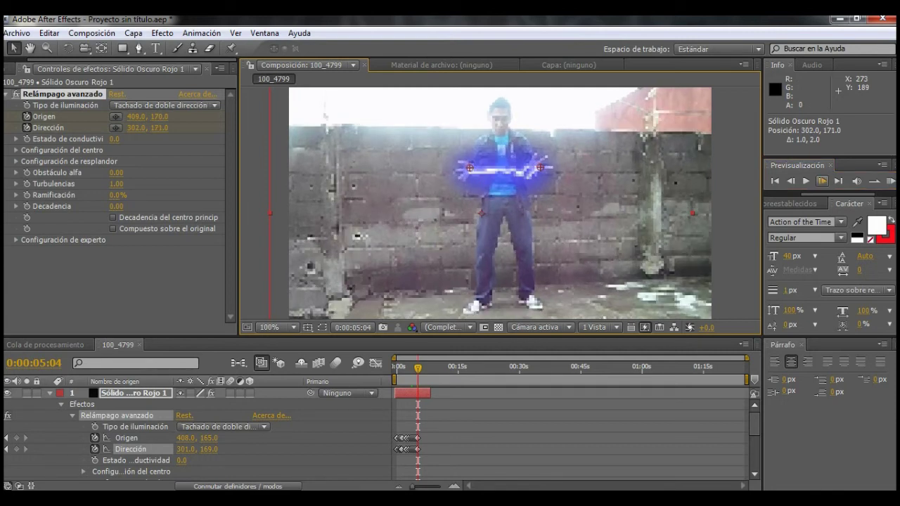
left_click(822, 180)
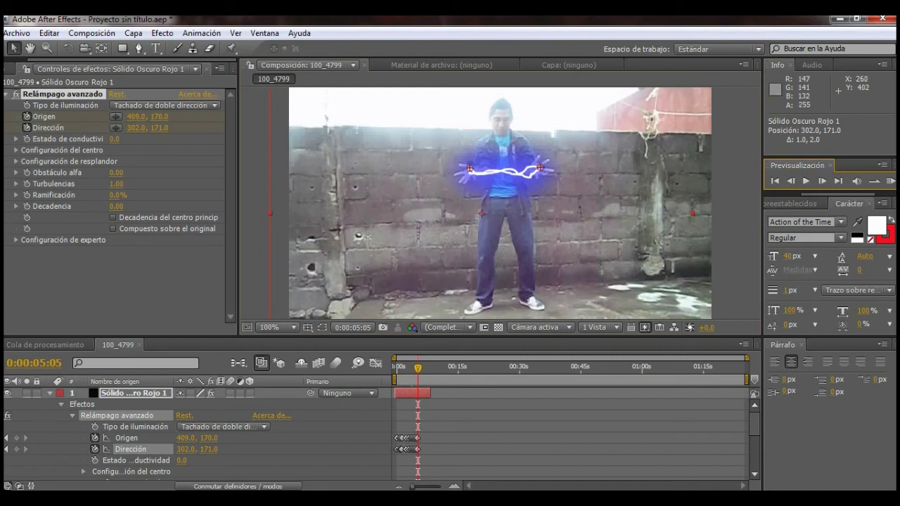
key("space")
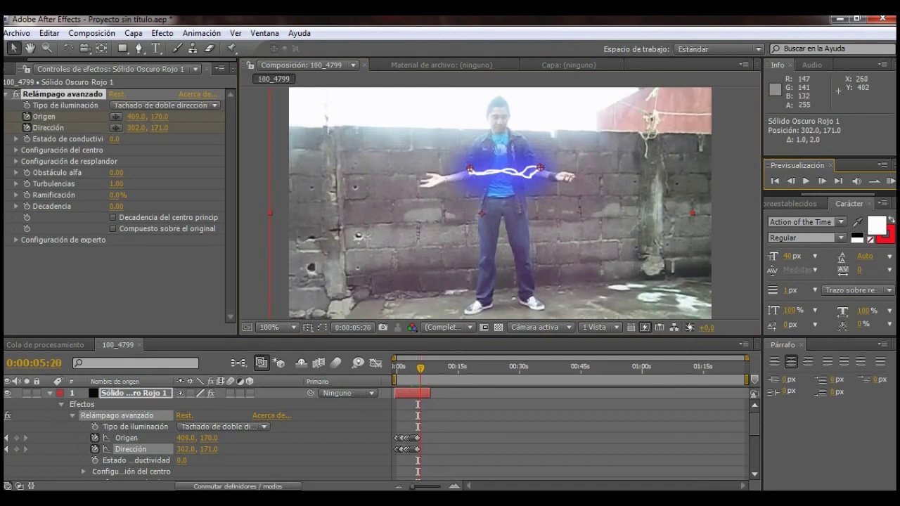
Play ahead to 0:00:06:15 and pull Direction and Origin out to the performer's hands.
key("Page_Up")
key("Page_Up")
key("Page_Up")
key("Page_Up")
key("Page_Up")
key("Page_Up")
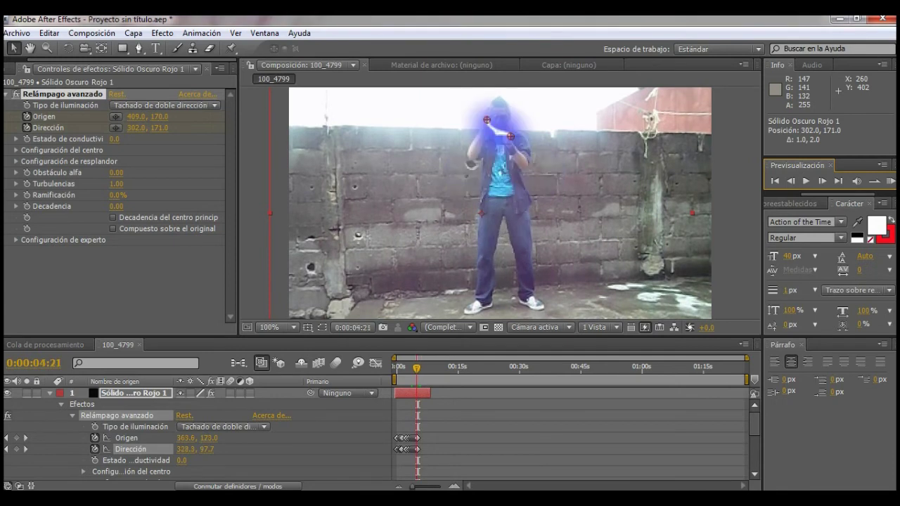
key("space")
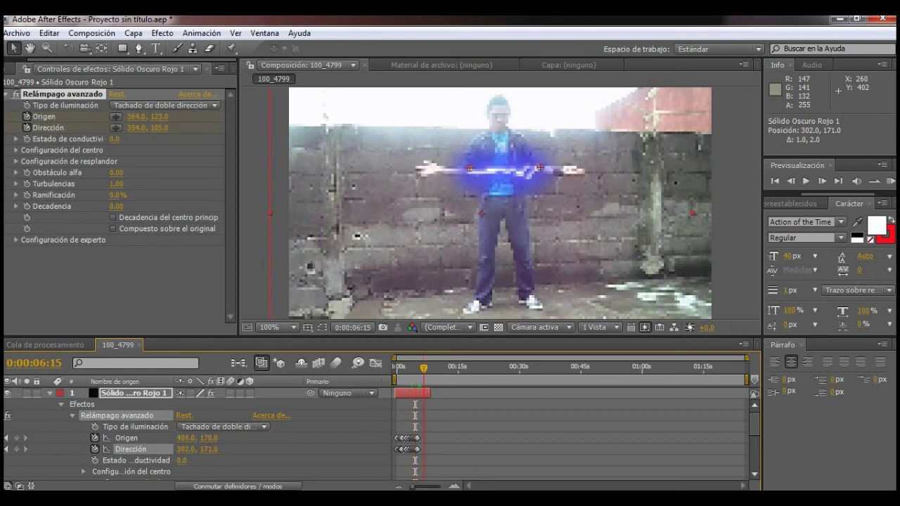
key("space")
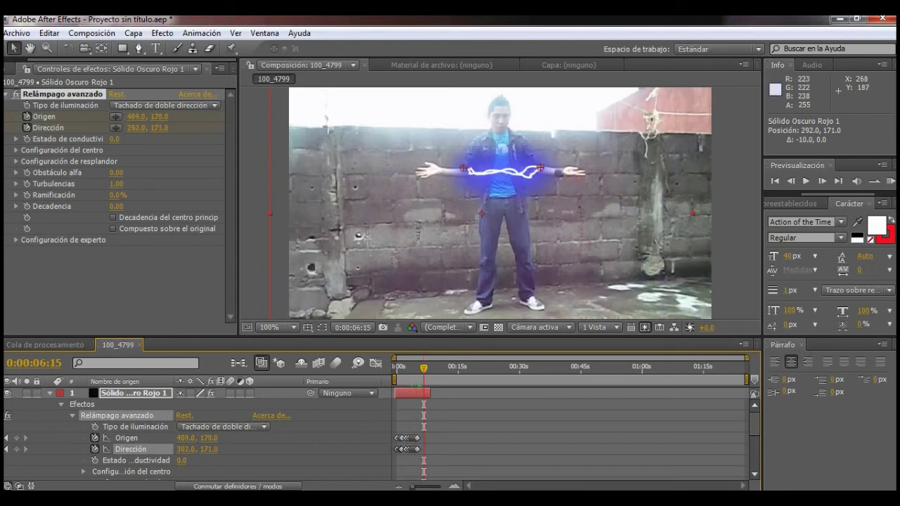
left_click_drag(464, 169, 432, 171)
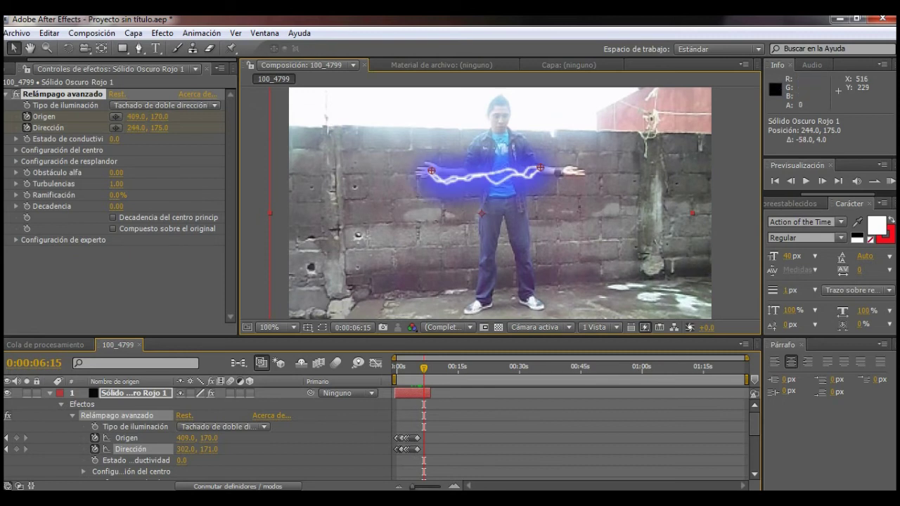
left_click_drag(539, 168, 575, 171)
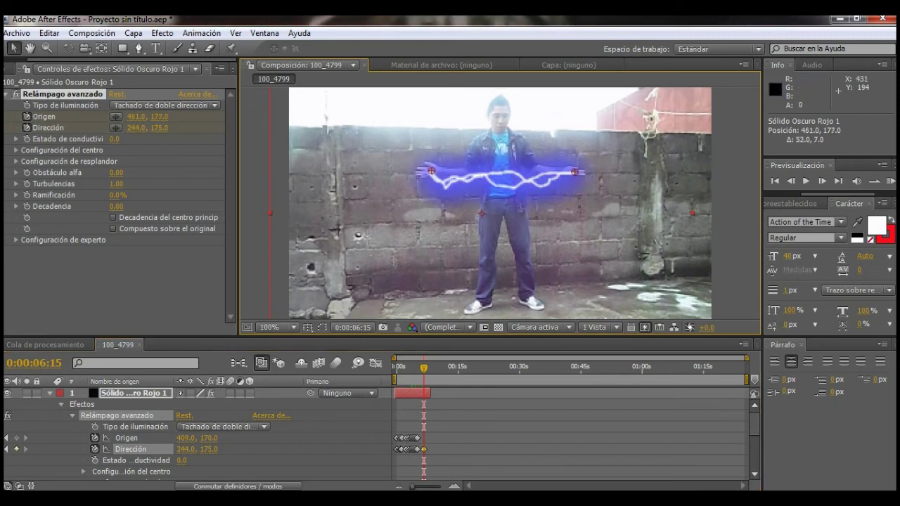
Review the 0:00:06:15 keyframe by jumping back and replaying the animation from there.
key("Page_Up")
key("Page_Up")
key("Page_Up")
key("shift+Page_Up")
key("shift+Page_Up")
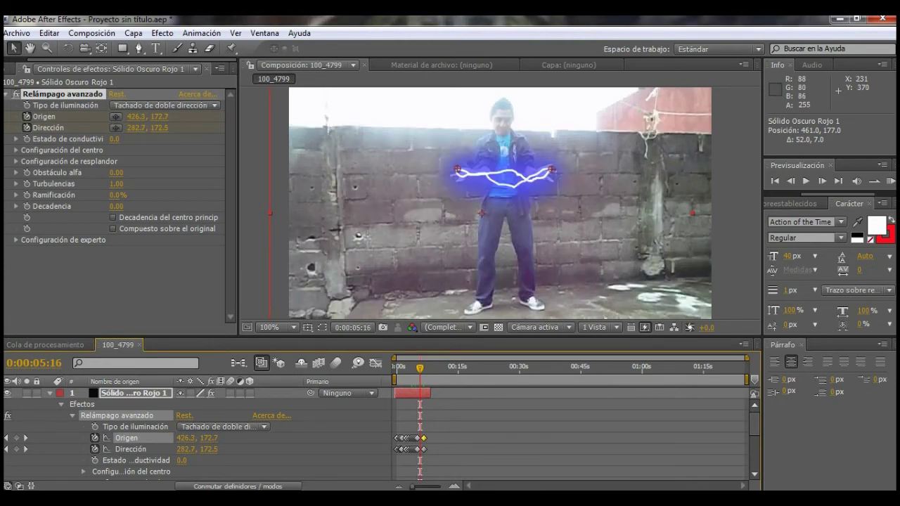
key("k")
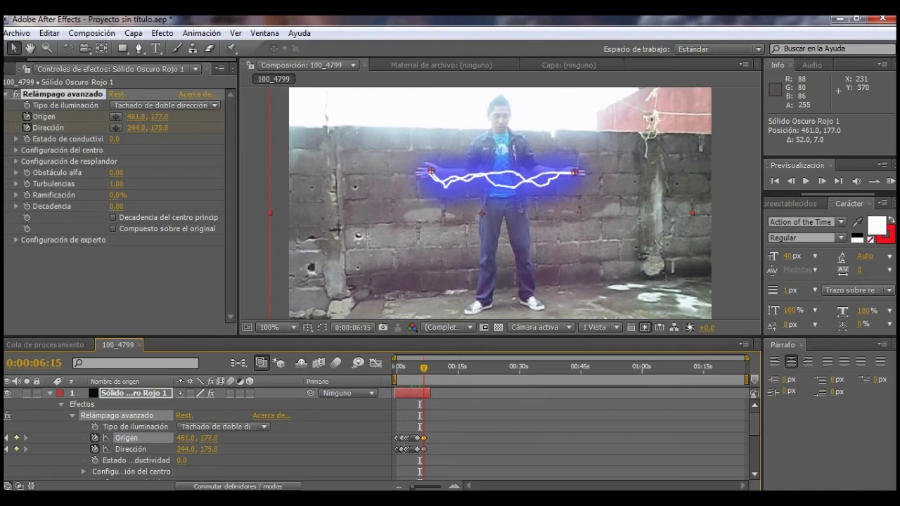
key("space")
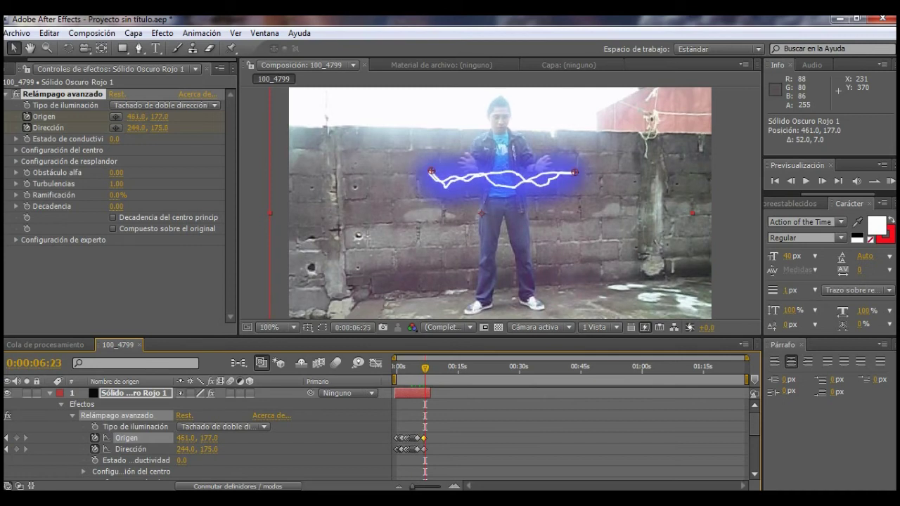
key("space")
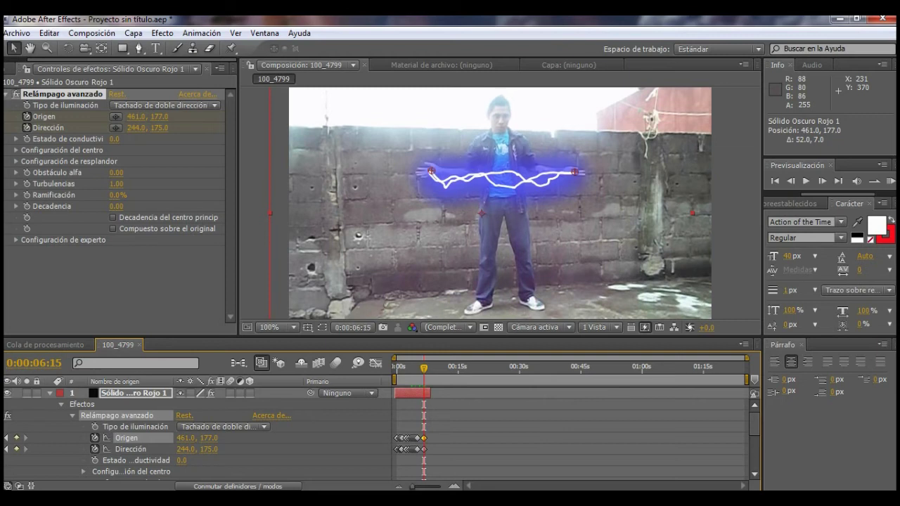
key("space")
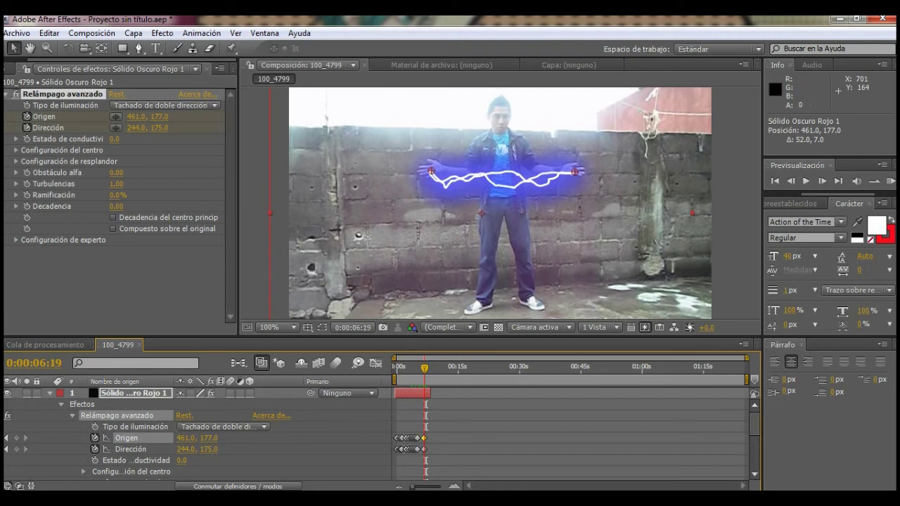
Reposition Direction and Origin onto the hands at 0:00:06:20 and 0:00:06:22.
left_click(822, 180)
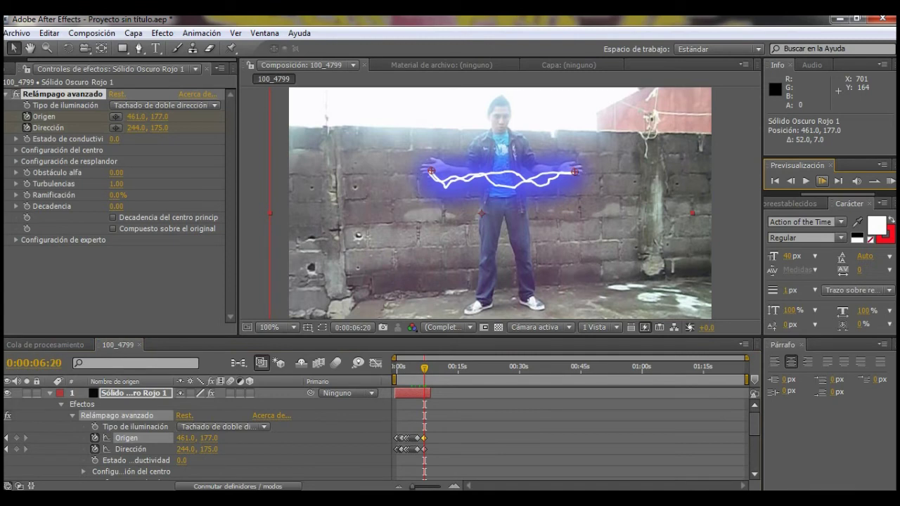
left_click_drag(431, 170, 433, 165)
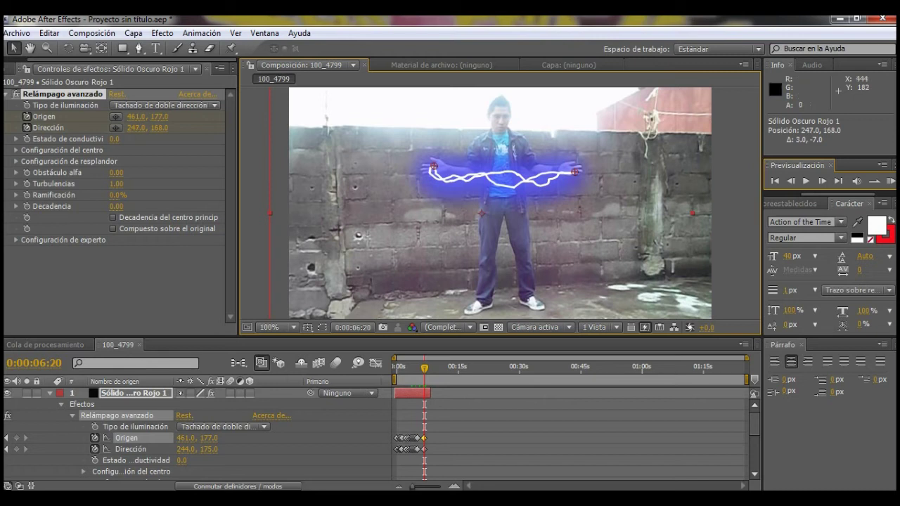
left_click_drag(571, 175, 565, 173)
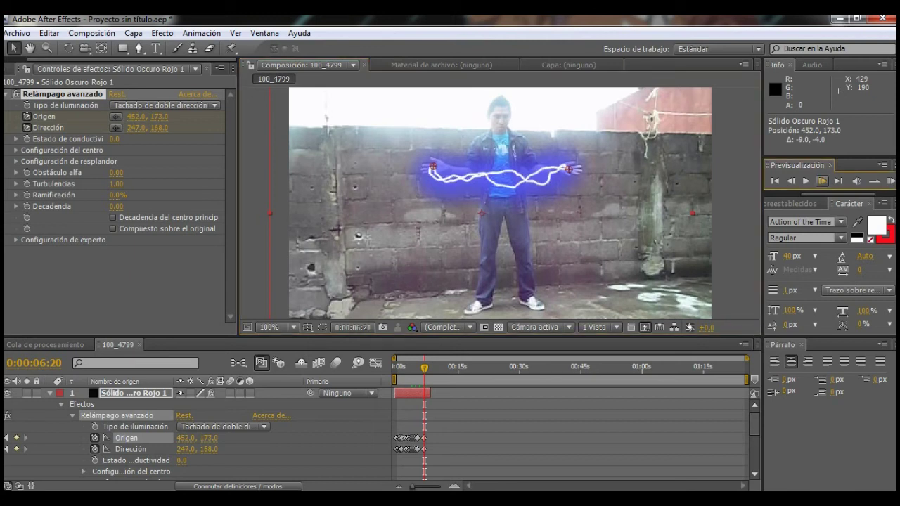
left_click(822, 181)
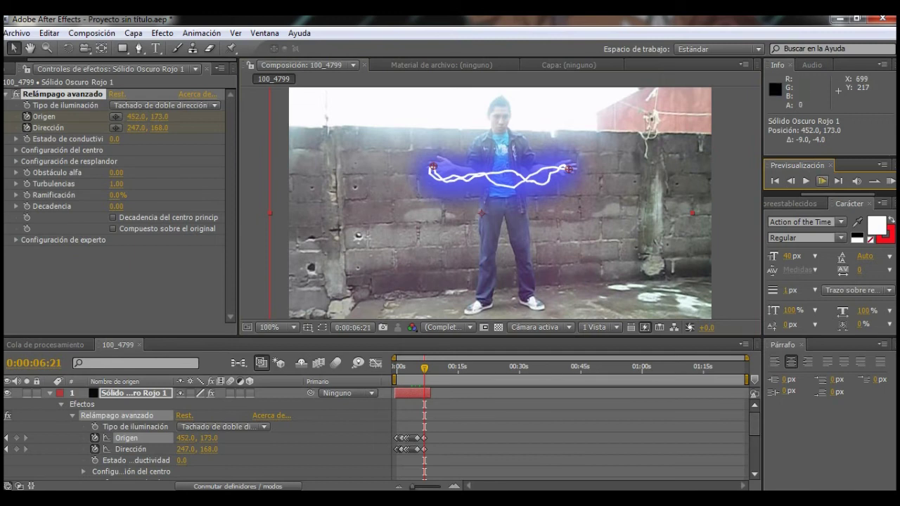
left_click(822, 181)
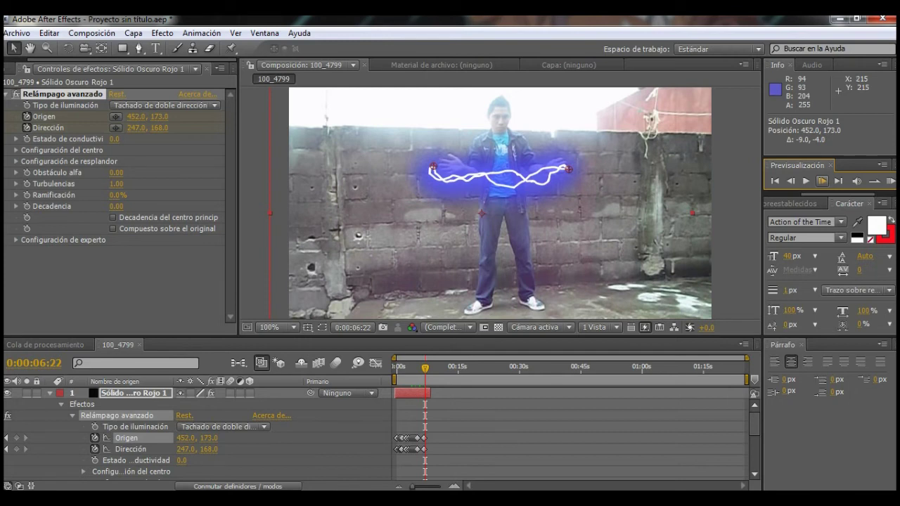
left_click_drag(434, 167, 449, 167)
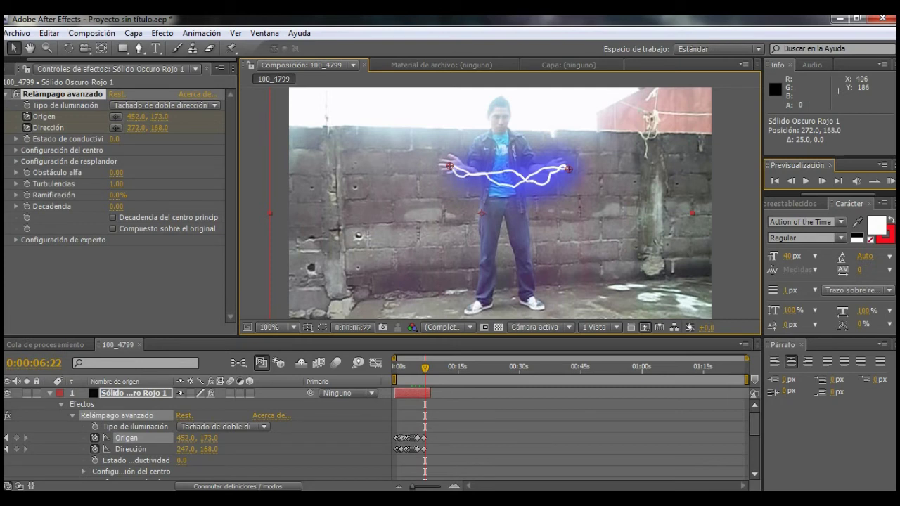
left_click_drag(568, 170, 556, 168)
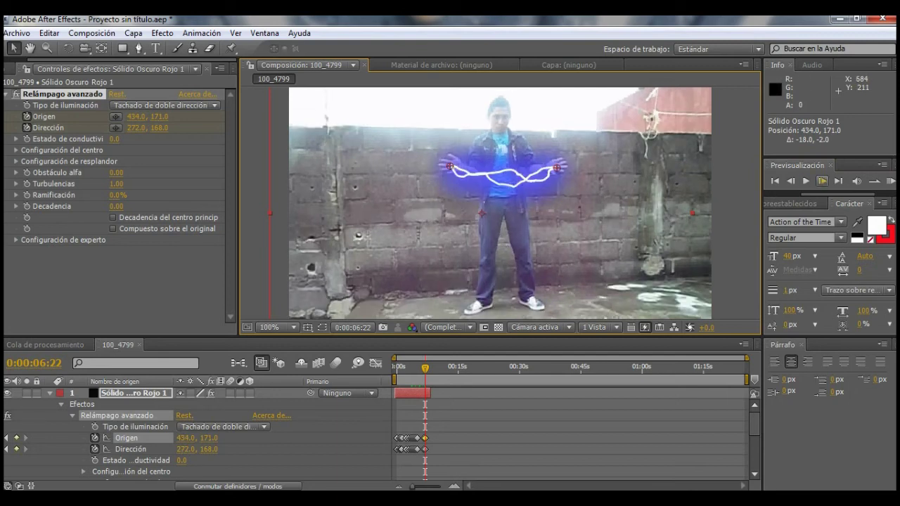
Move Origin and Direction inward onto the hands at 0:00:06:23 and 0:00:06:24.
left_click(821, 181)
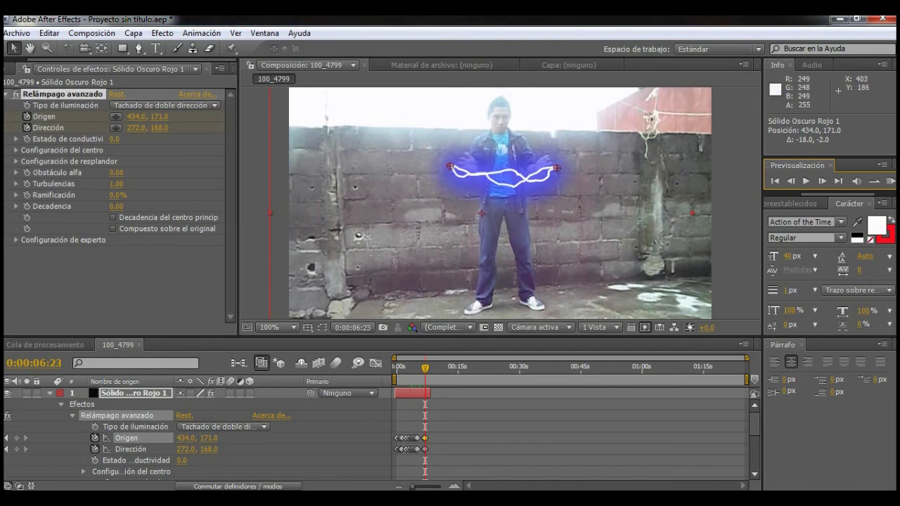
left_click_drag(556, 167, 546, 166)
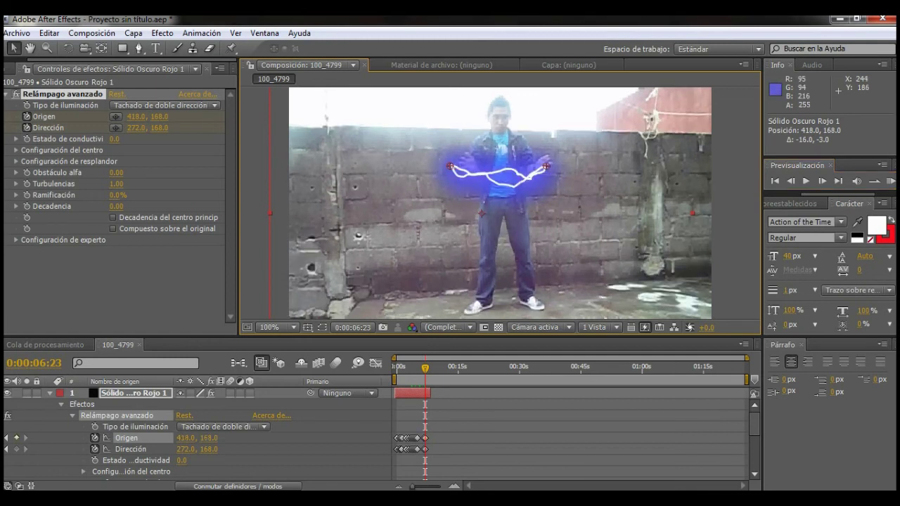
left_click_drag(450, 167, 466, 167)
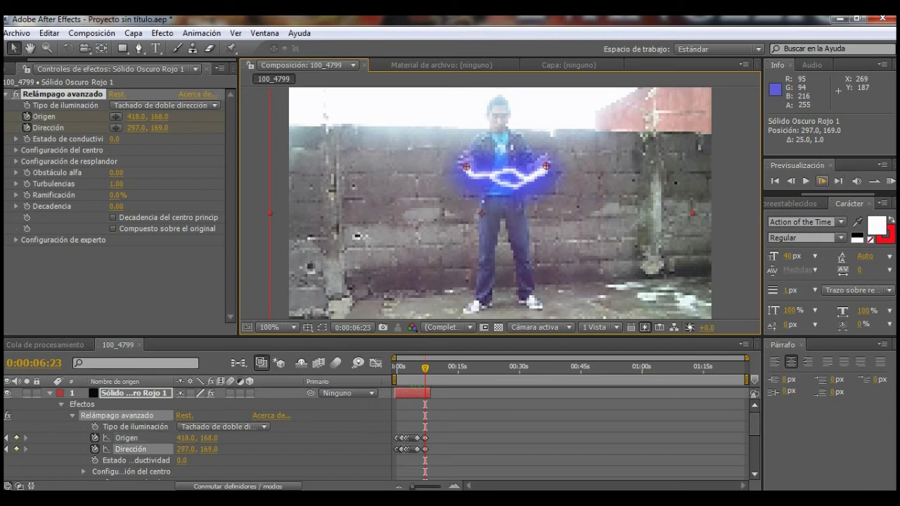
left_click(822, 180)
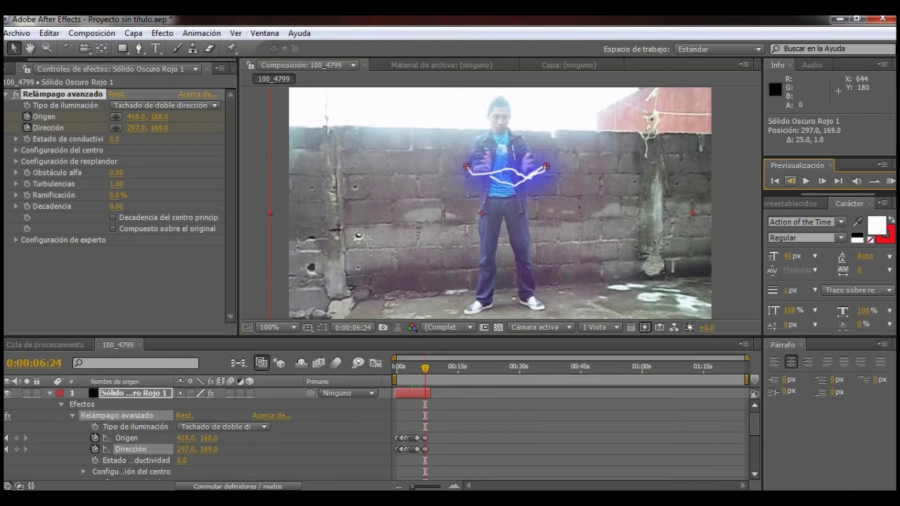
left_click_drag(546, 167, 509, 170)
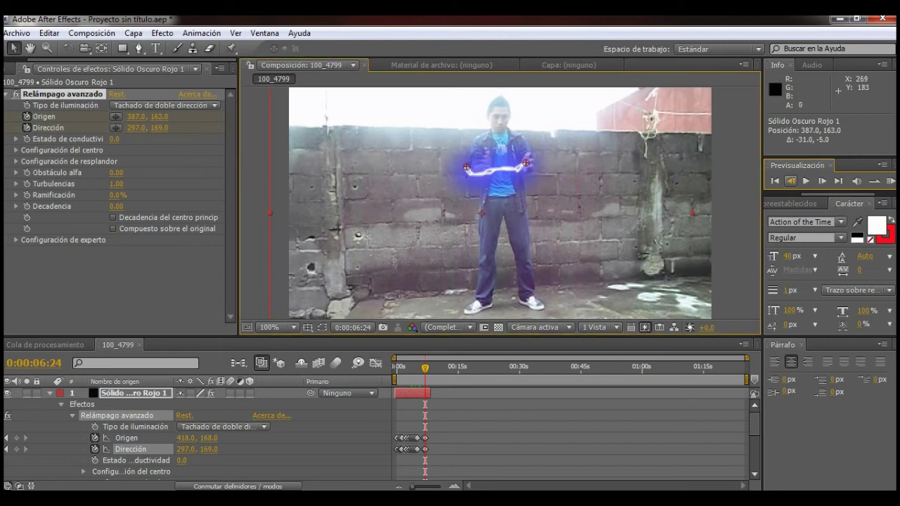
left_click_drag(448, 176, 466, 173)
left_click_drag(484, 163, 486, 162)
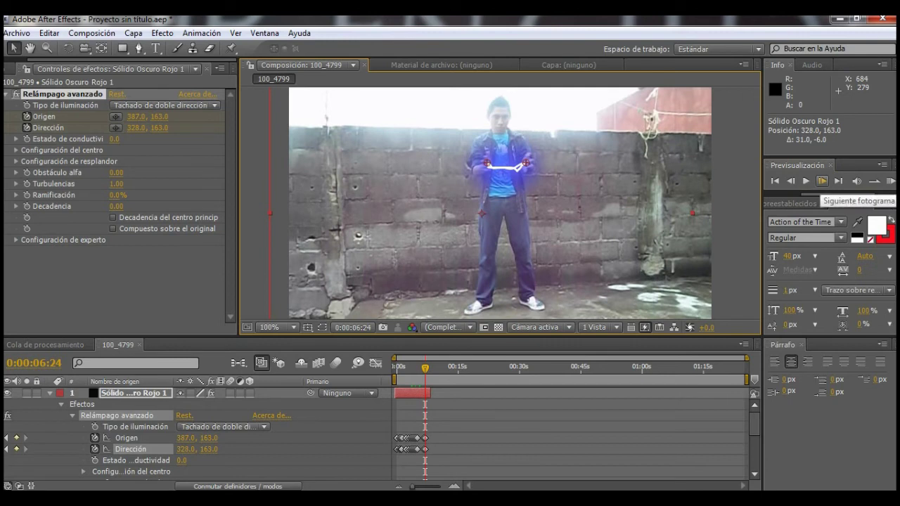
Step between 0:00:06:24 and 0:00:07:00 to check the bolt spans the hands.
left_click(821, 181)
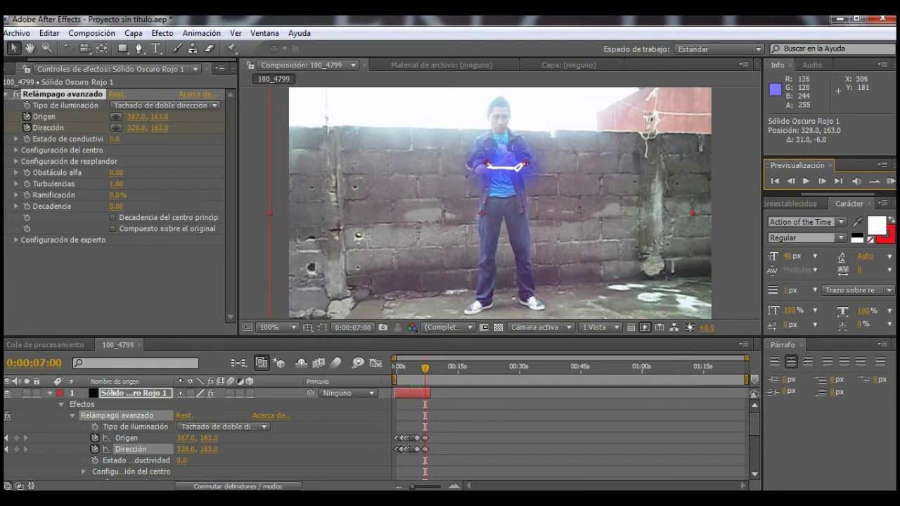
left_click(789, 181)
left_click(821, 181)
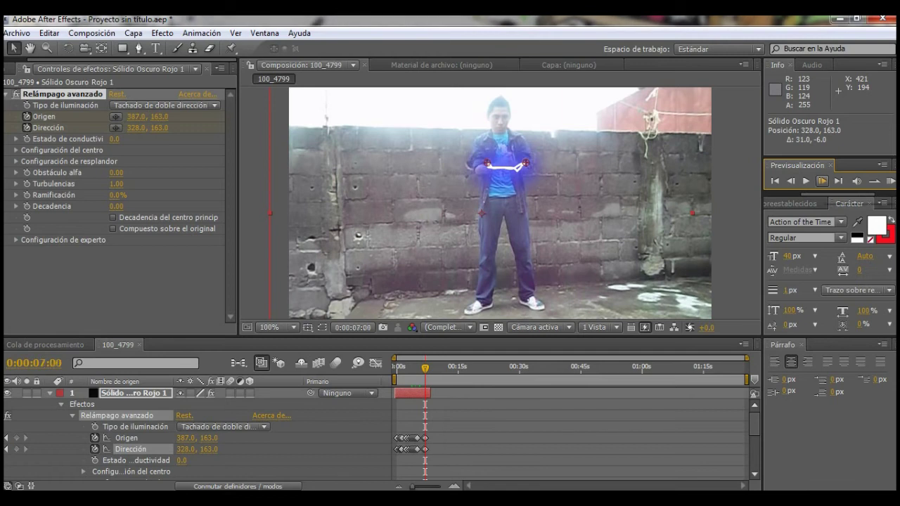
Trim the lightning solid's out point to the current time with Alt+] and fine-tune its end.
left_click(654, 249)
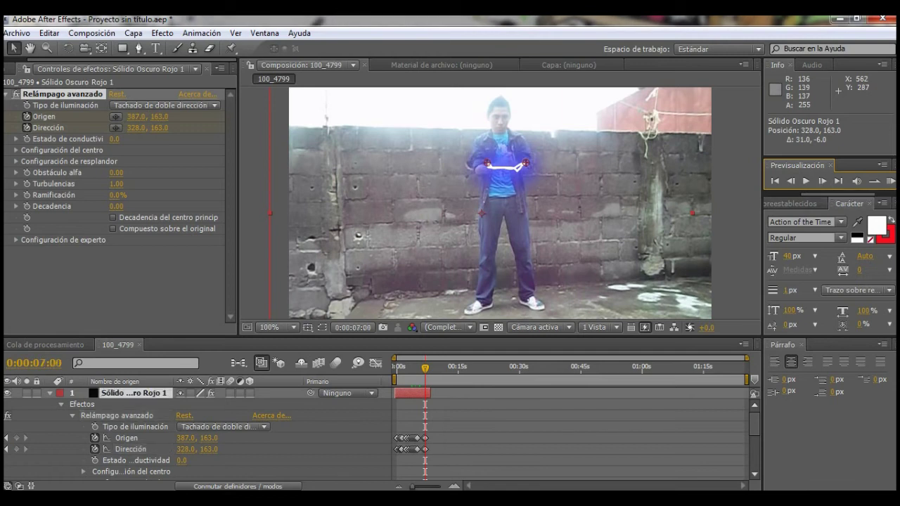
key("alt+bracketright")
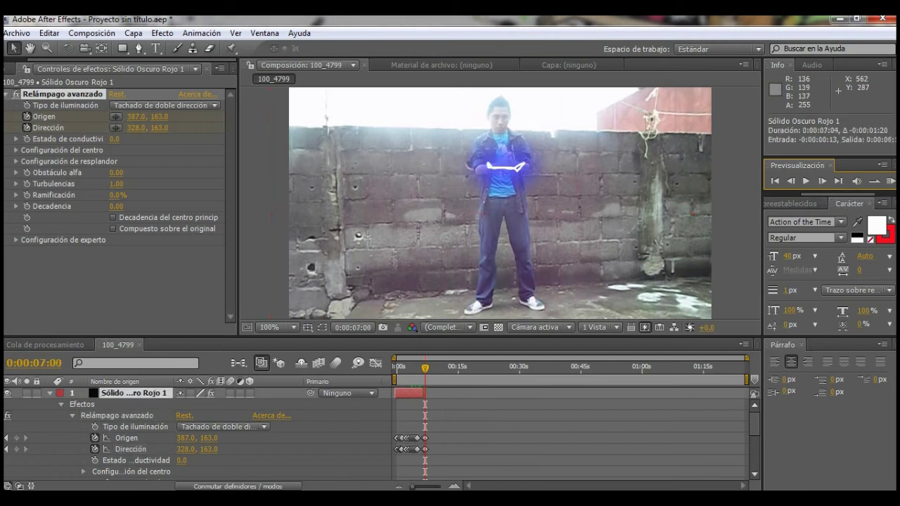
left_click_drag(424, 392, 421, 393)
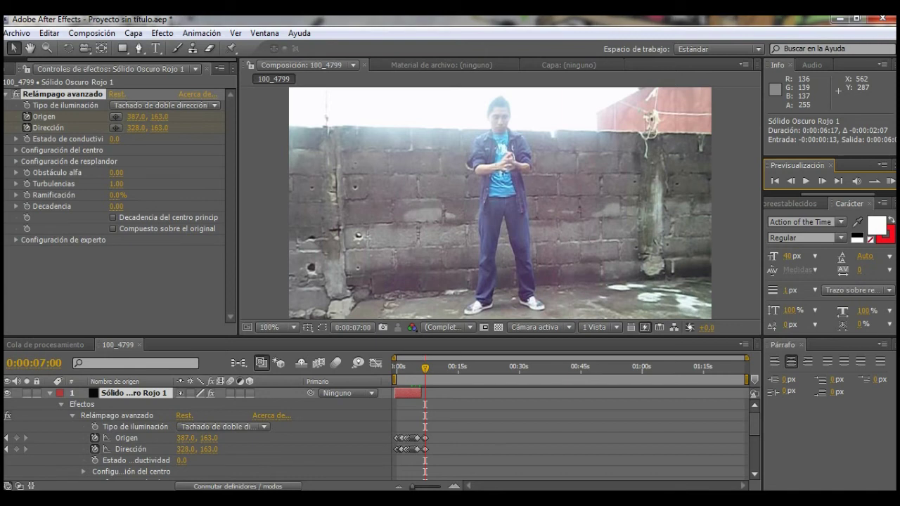
left_click_drag(420, 393, 423, 393)
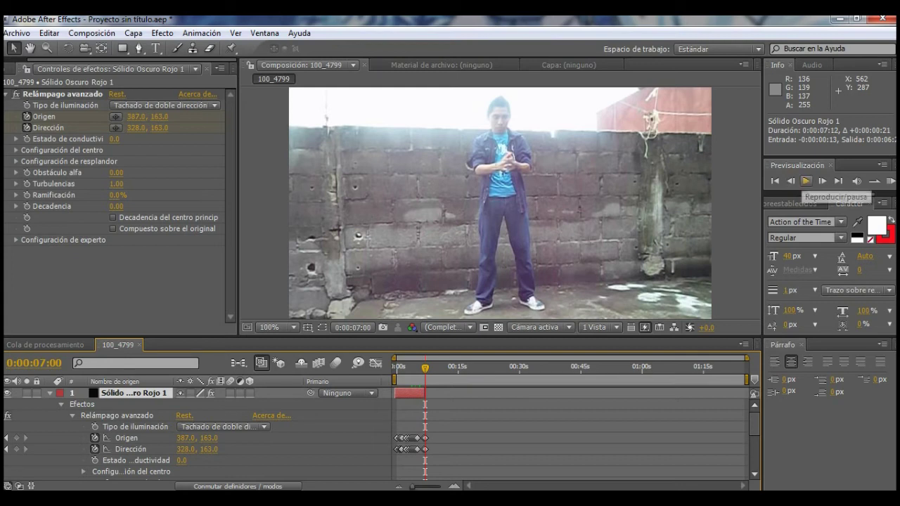
Step back to 0:00:06:24 and zoom the timeline in on the last keyframes.
left_click(790, 181)
left_click(790, 181)
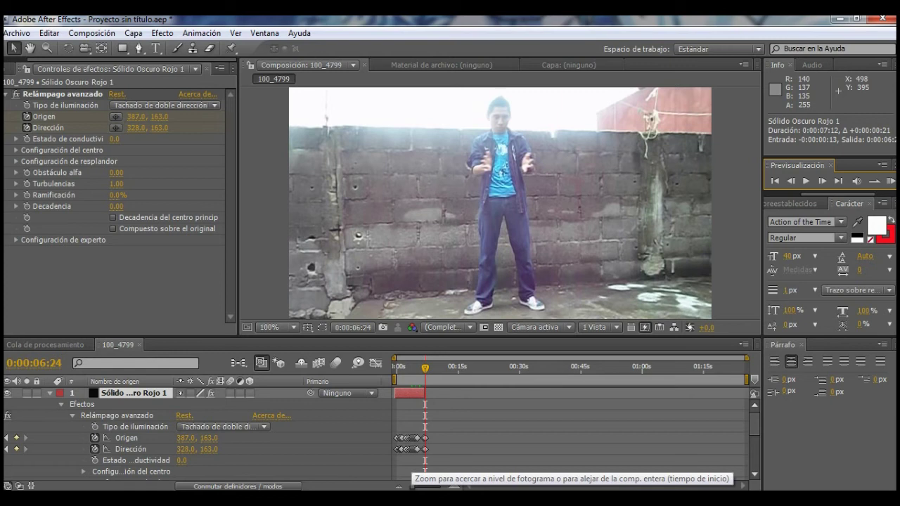
key("equal")
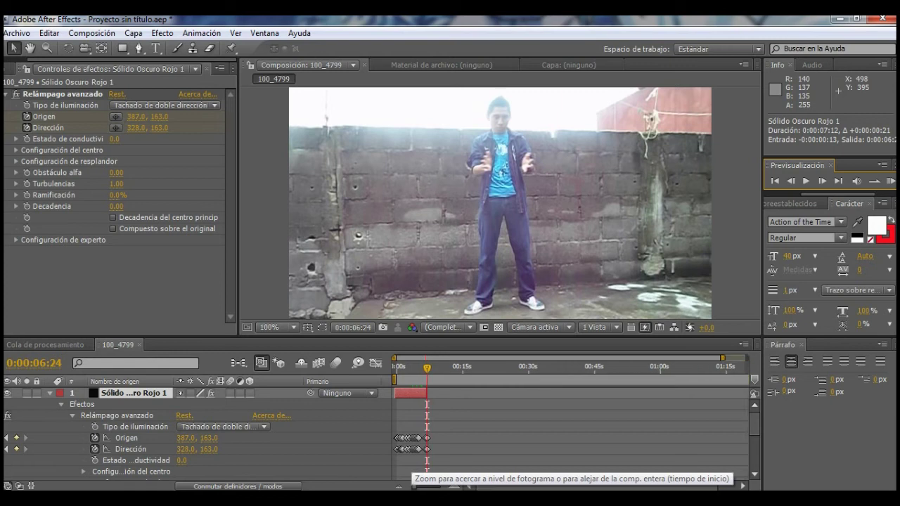
left_click_drag(414, 486, 419, 486)
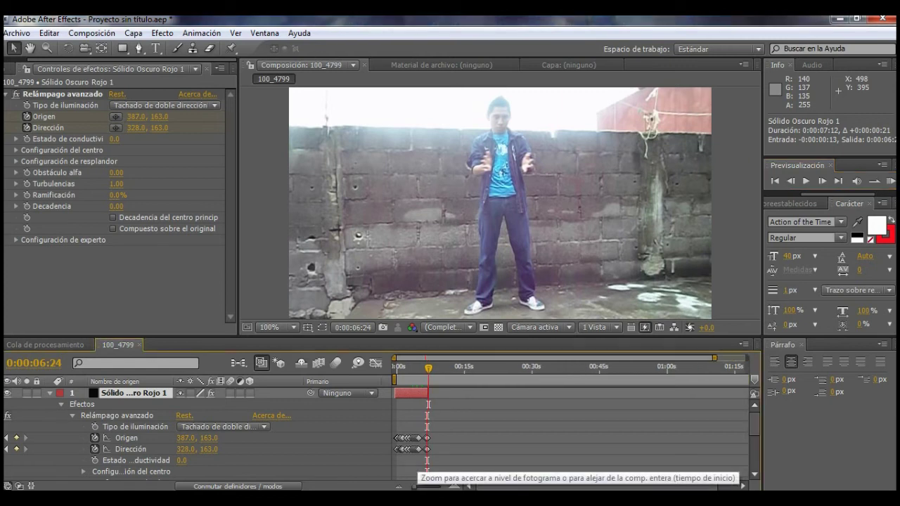
left_click_drag(418, 485, 450, 486)
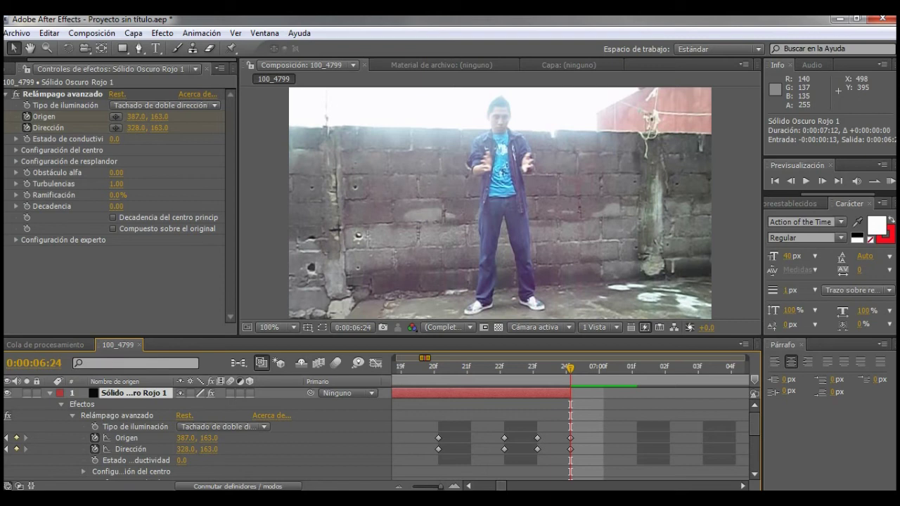
Extend the solid's out point slightly and run a RAM preview of the bolt.
key("minus")
key("minus")
key("minus")
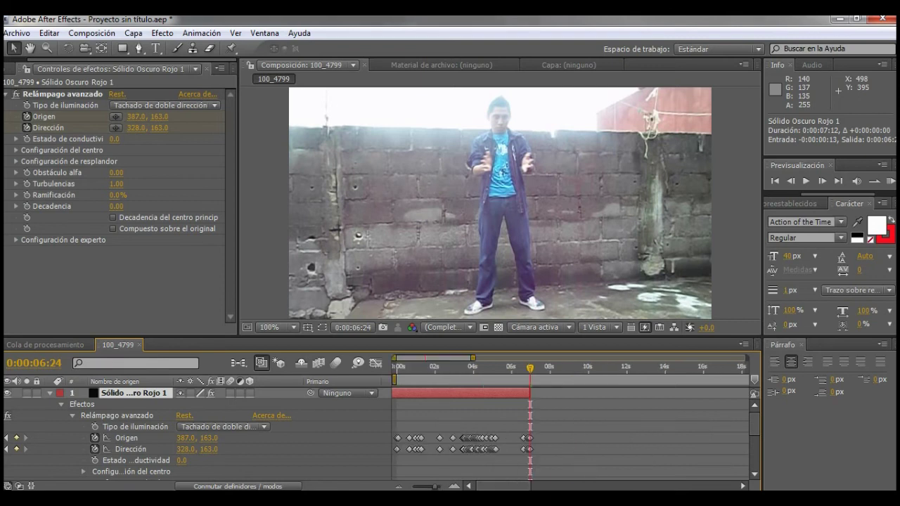
key("minus")
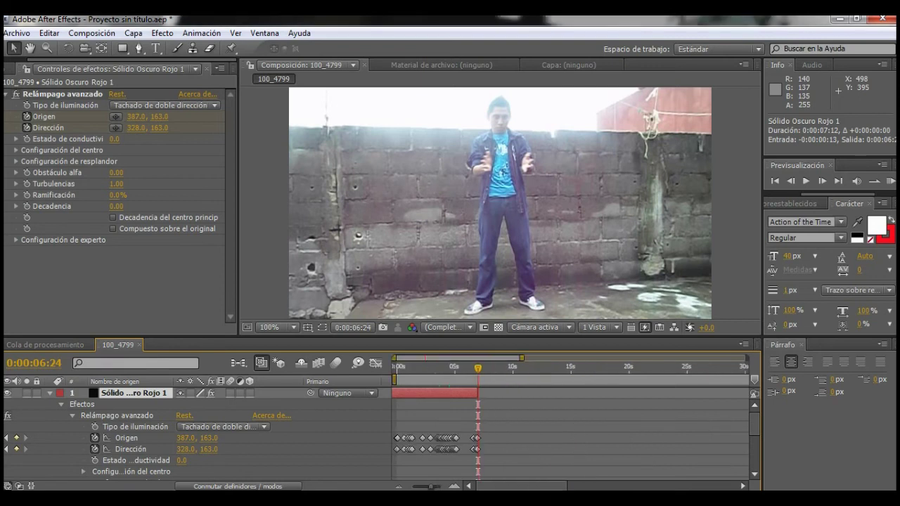
left_click_drag(478, 393, 479, 393)
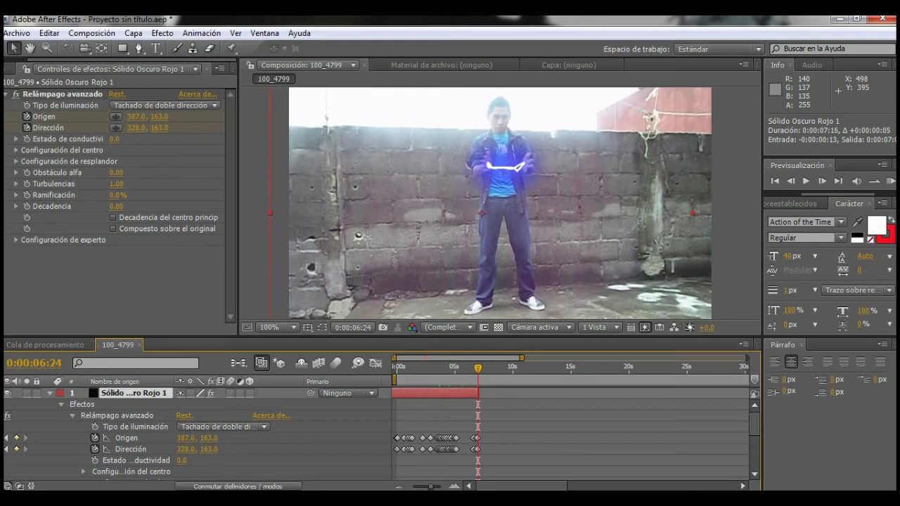
key("KP_0")
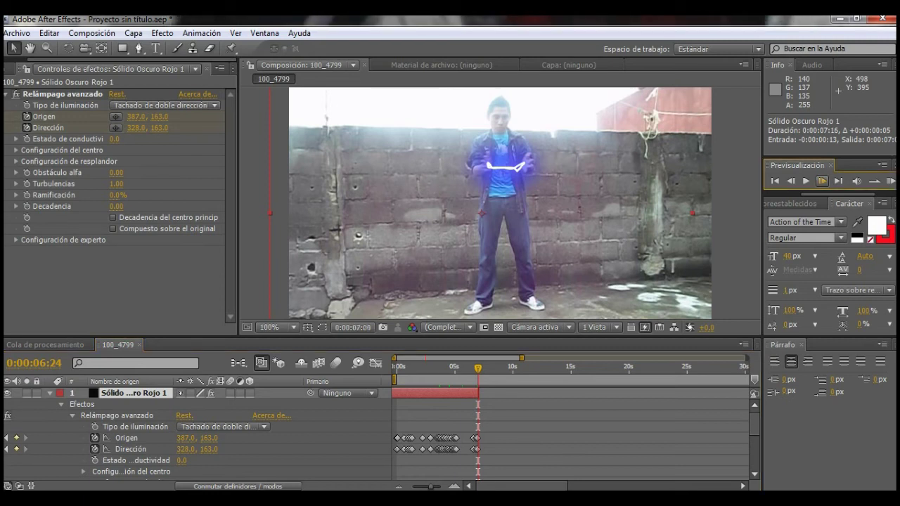
key("space")
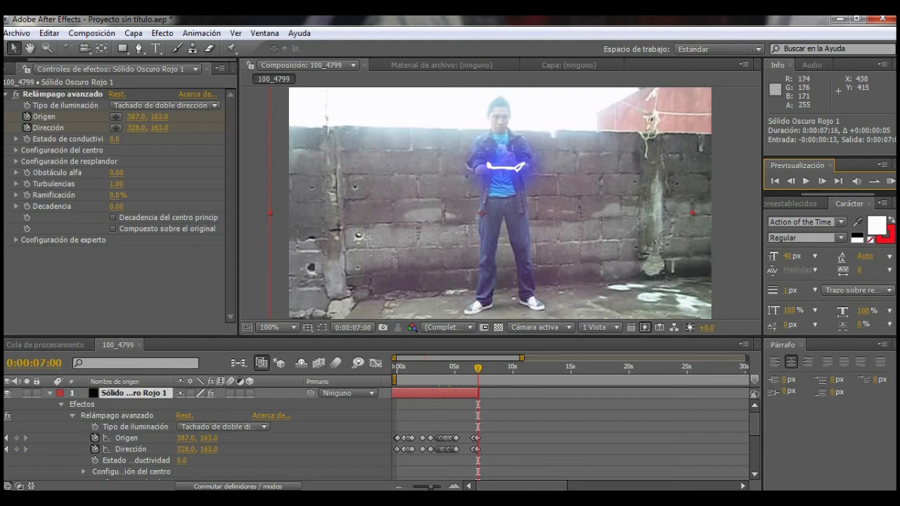
Check frames 0:00:06:24 and 0:00:07:00 to confirm the bolt ends before 7:00.
key("equal")
key("equal")
key("equal")
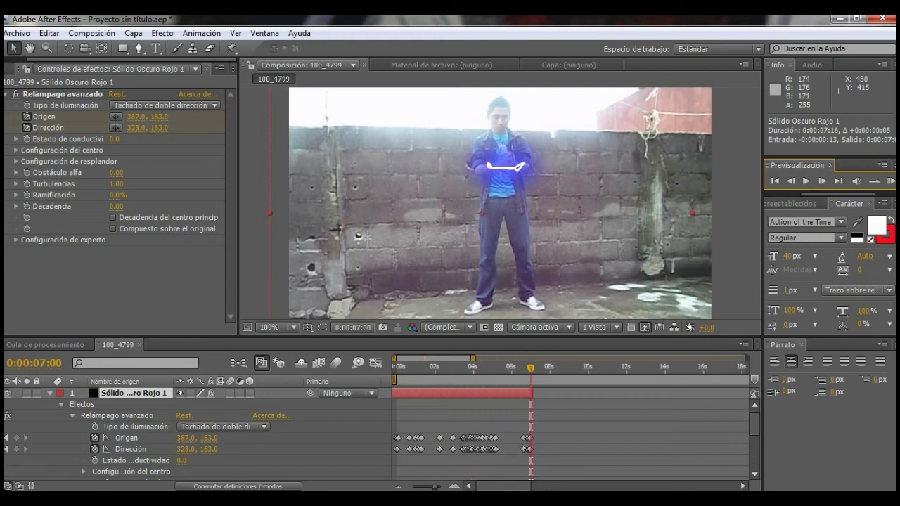
key("equal")
key("minus")
key("minus")
key("minus")
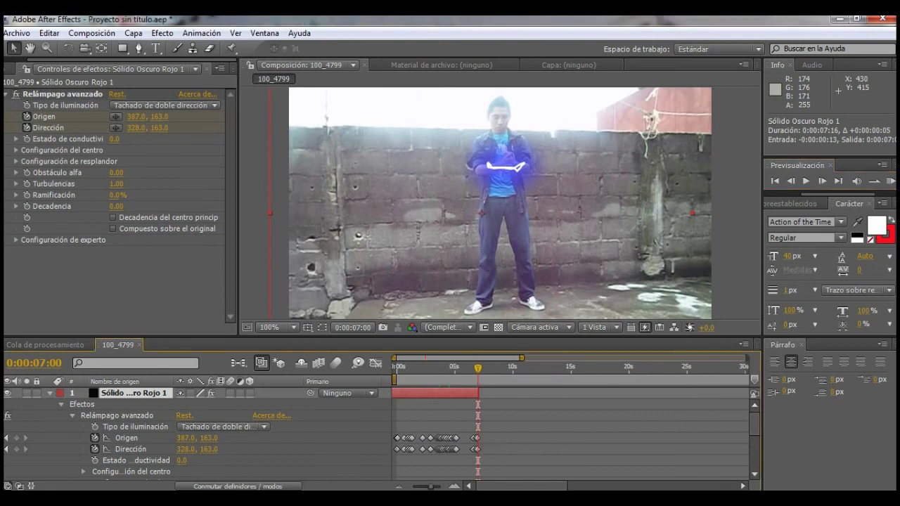
key("equal")
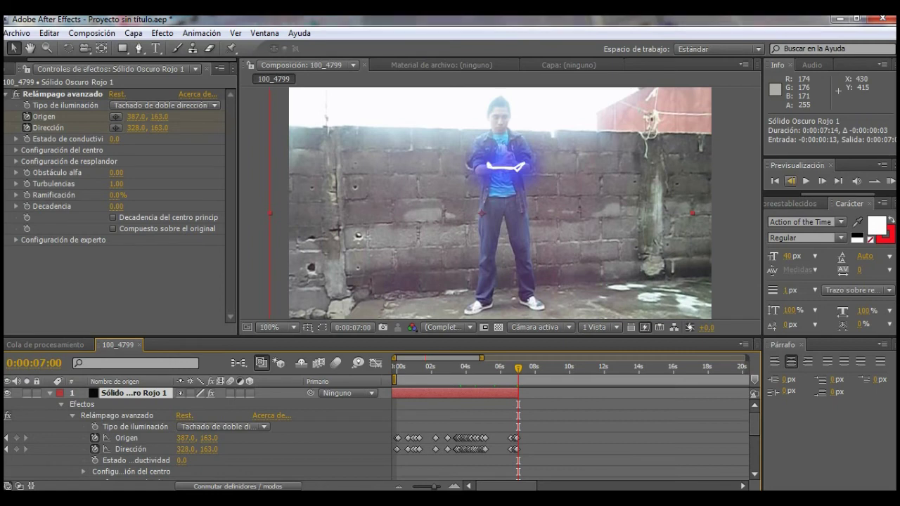
left_click(791, 181)
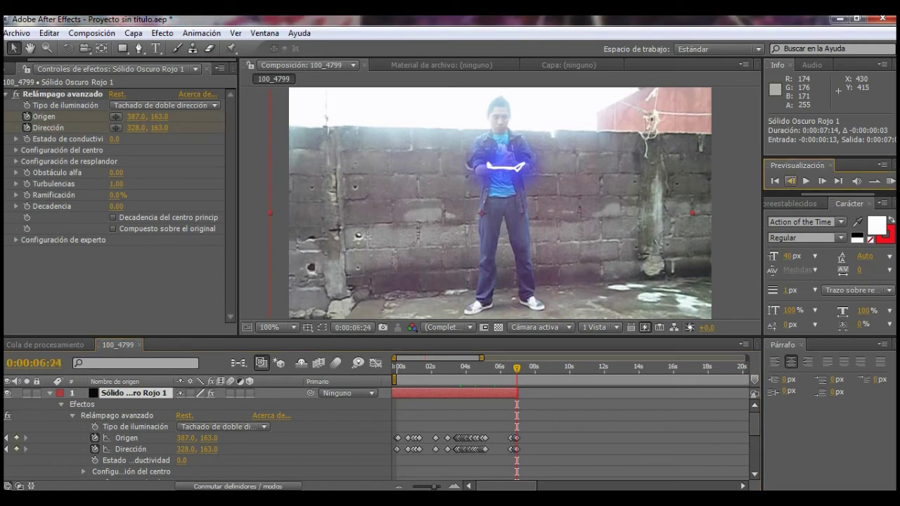
left_click(822, 180)
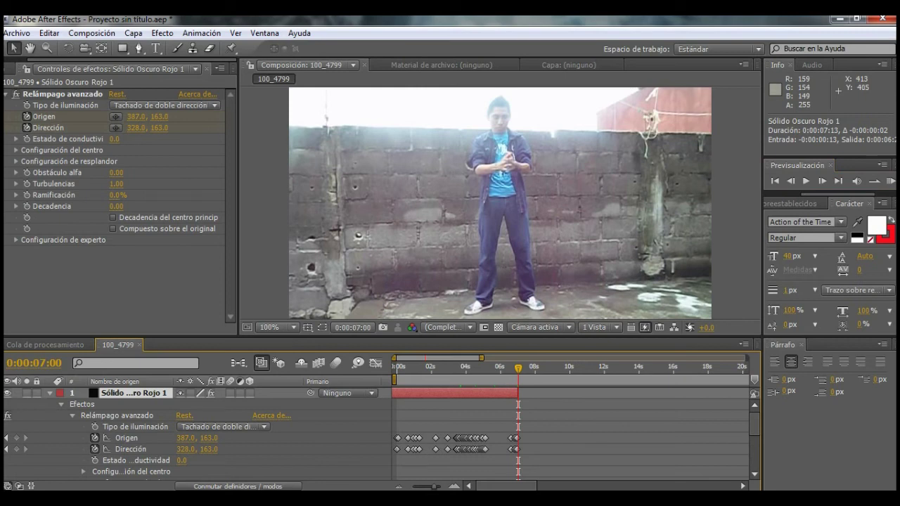
Return the current-time indicator to the composition start and launch a RAM preview.
key("Page_Up")
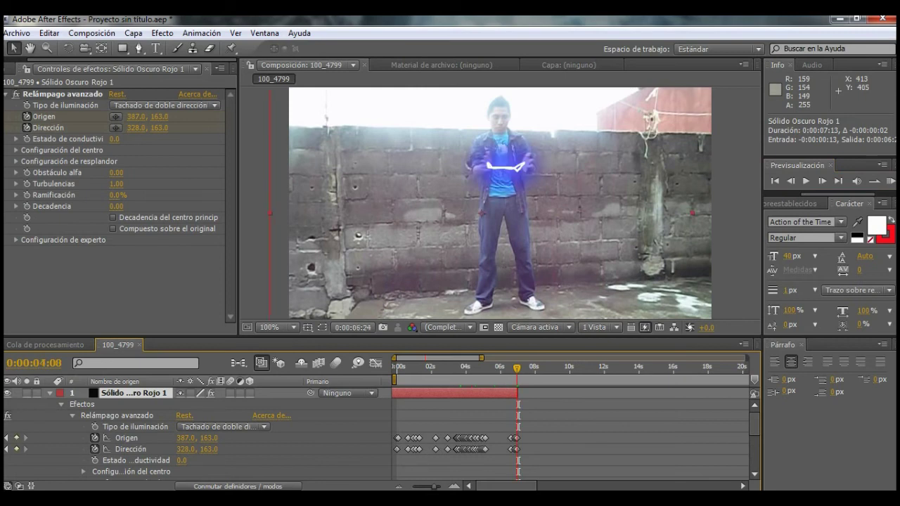
left_click_drag(518, 367, 436, 367)
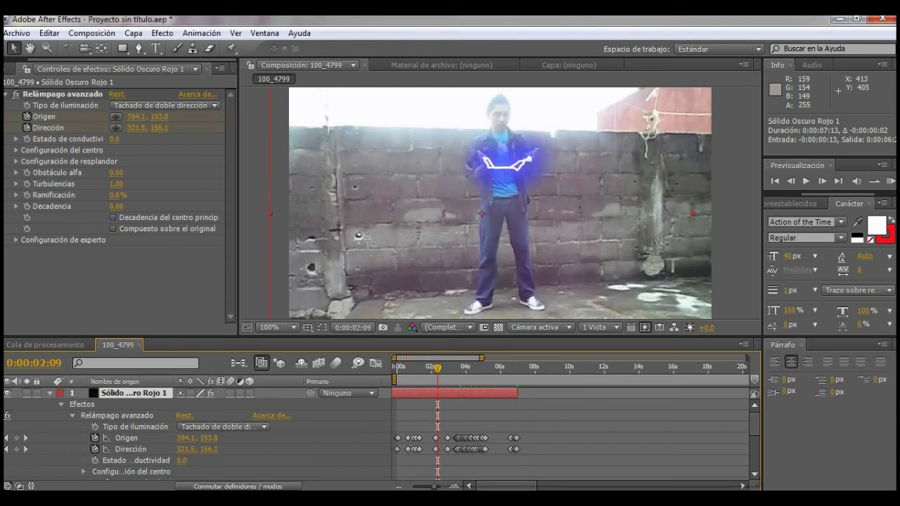
left_click_drag(436, 486, 413, 486)
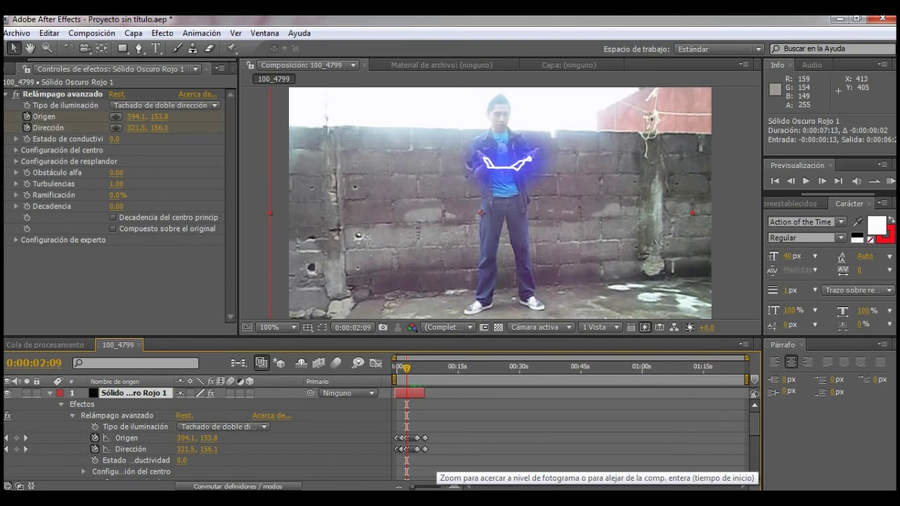
left_click(406, 367)
left_click_drag(407, 367, 397, 367)
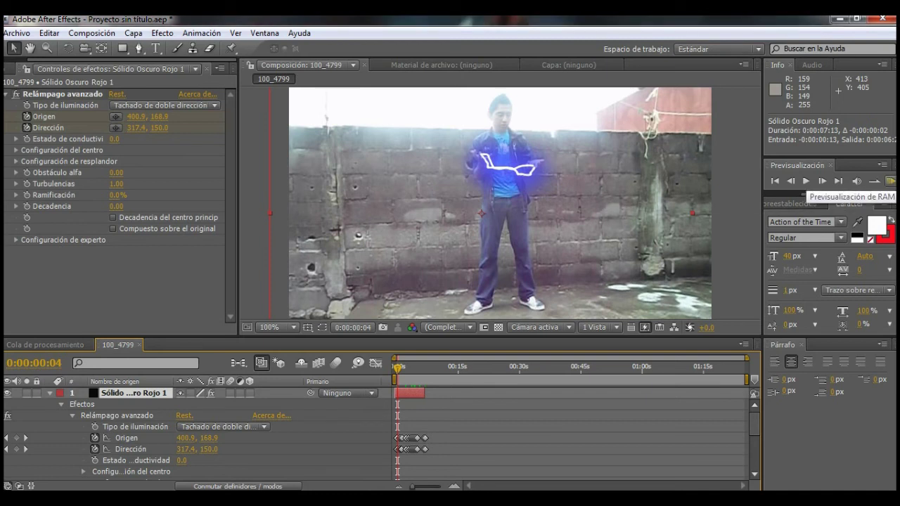
left_click(890, 181)
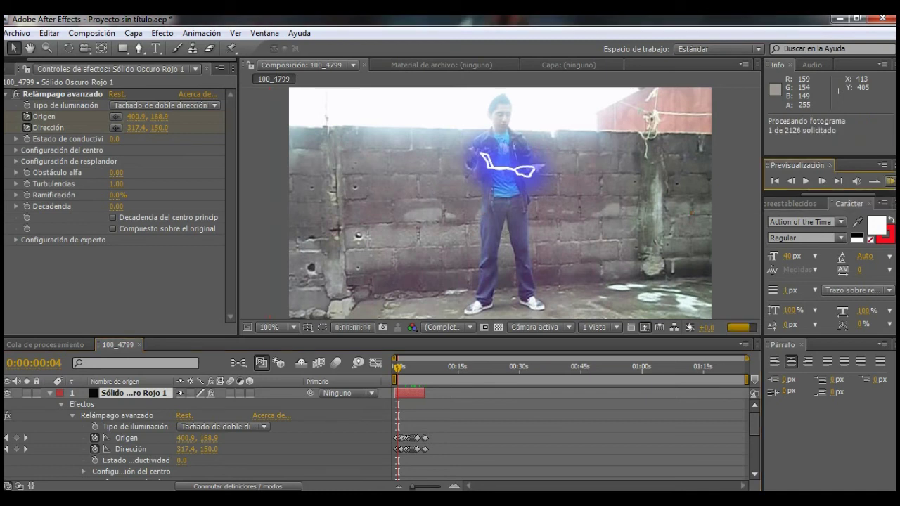
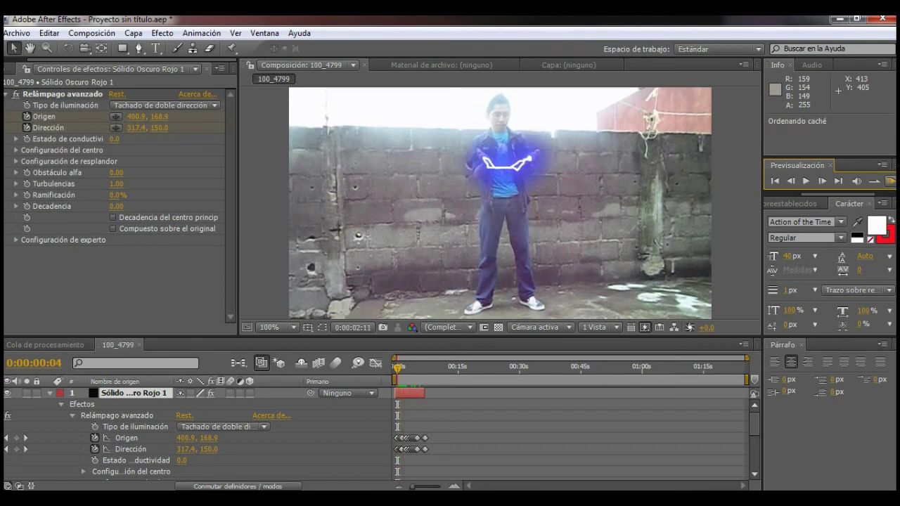
Stop the preview and add a Curvas effect to the Sólido Oscuro Rojo 1 layer.
key("space")
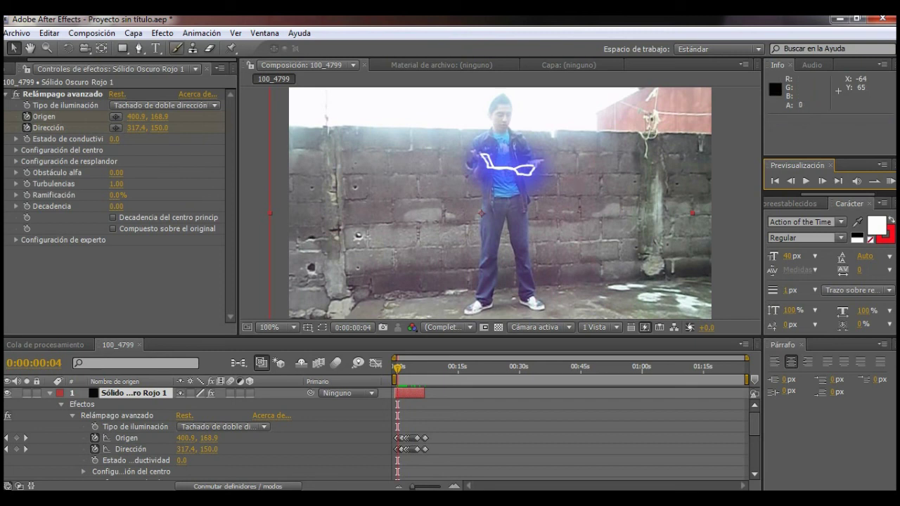
left_click(163, 33)
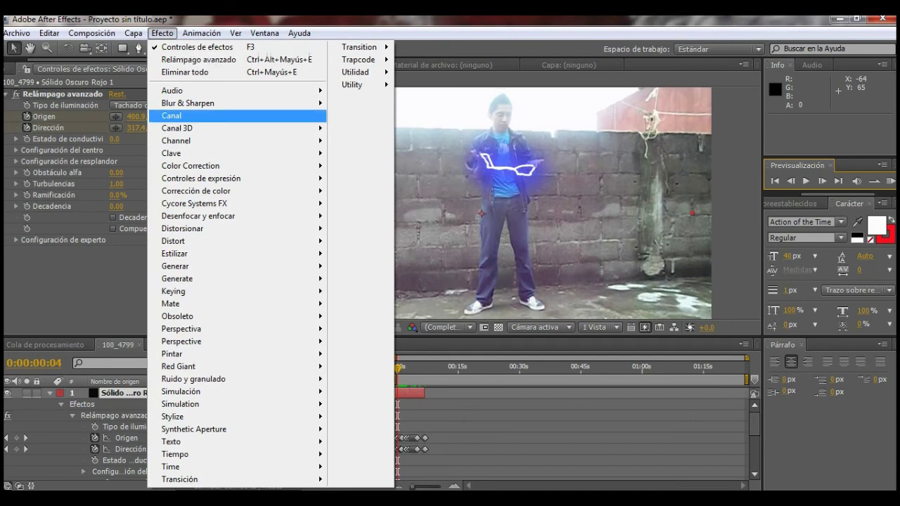
mouse_move(196, 191)
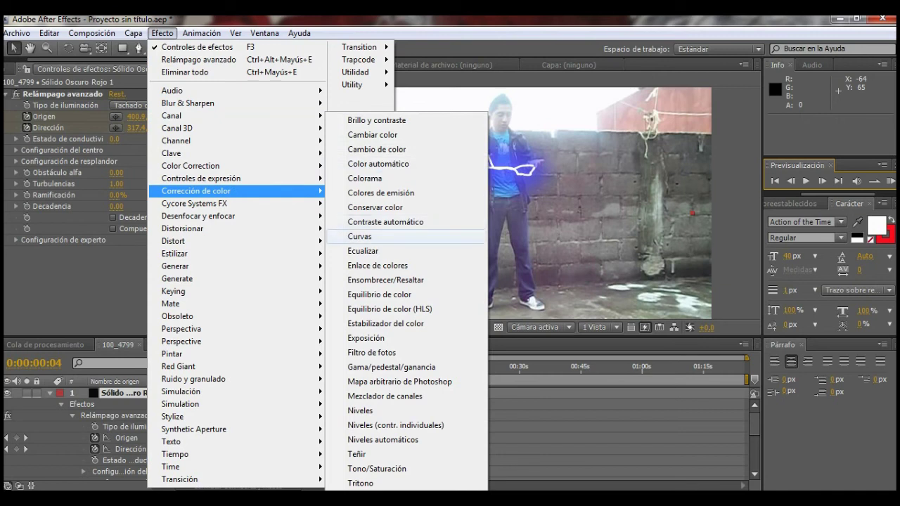
left_click(359, 236)
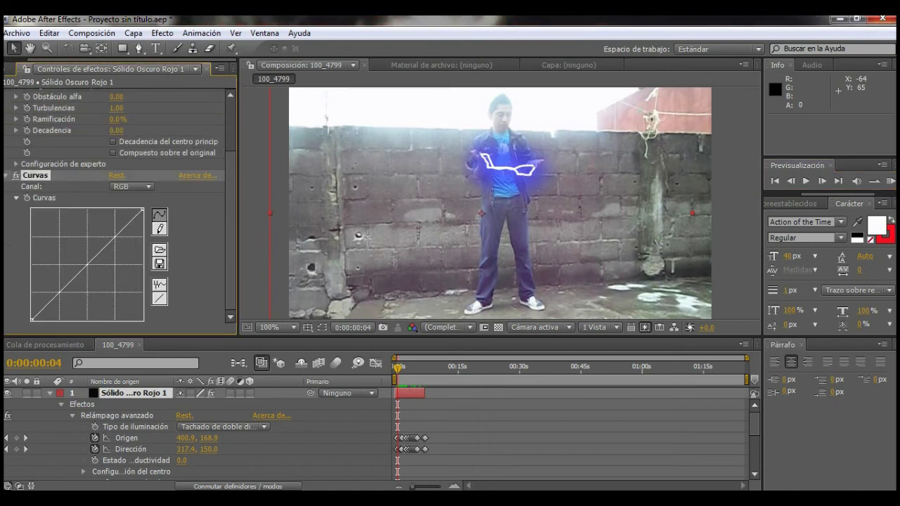
key("Return")
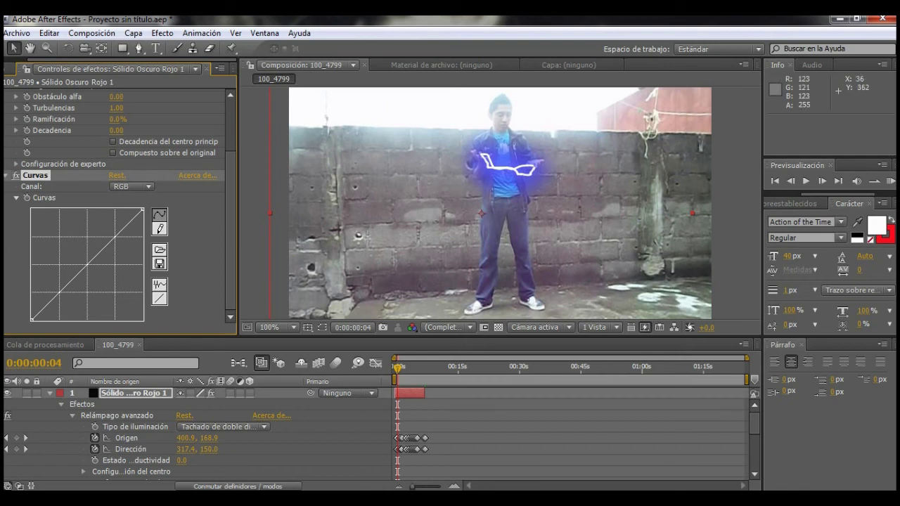
scroll(211, 429, "down", 5)
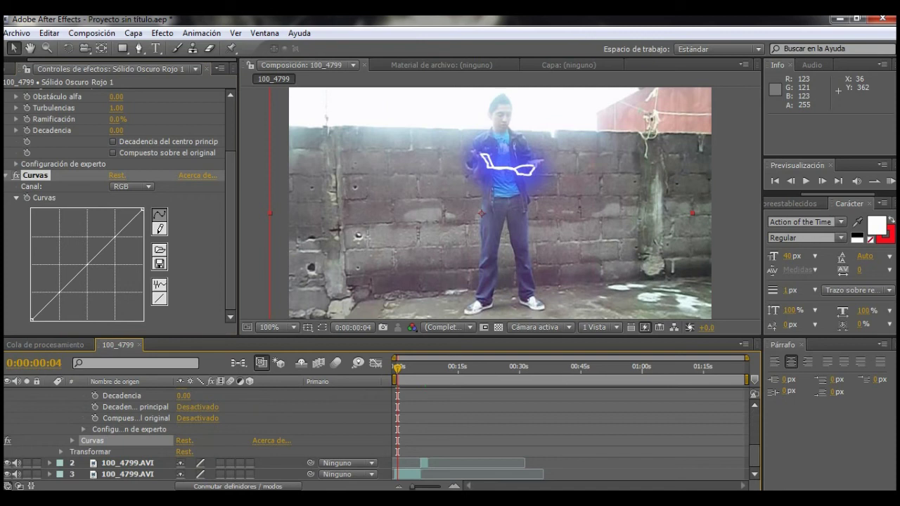
Select layer 3, 100_4799.AVI, and apply Curvas from Corrección de color.
left_click(127, 474)
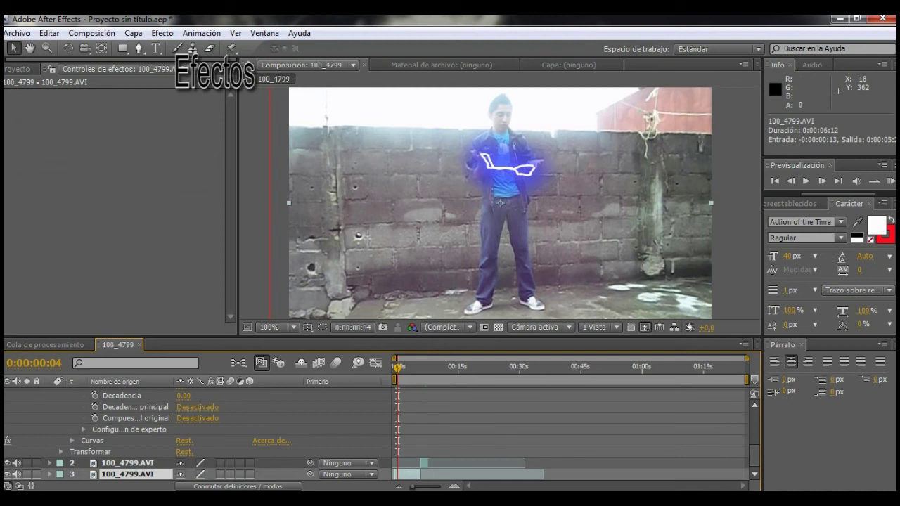
left_click(162, 33)
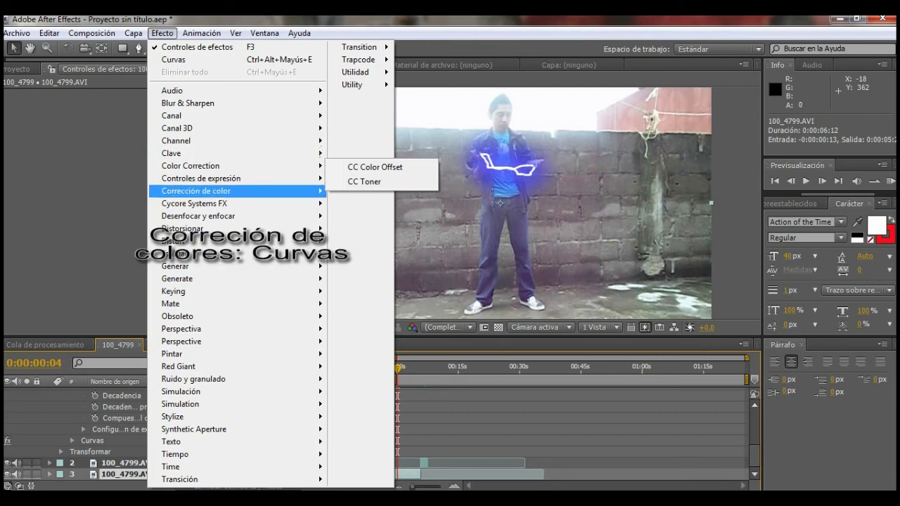
mouse_move(196, 191)
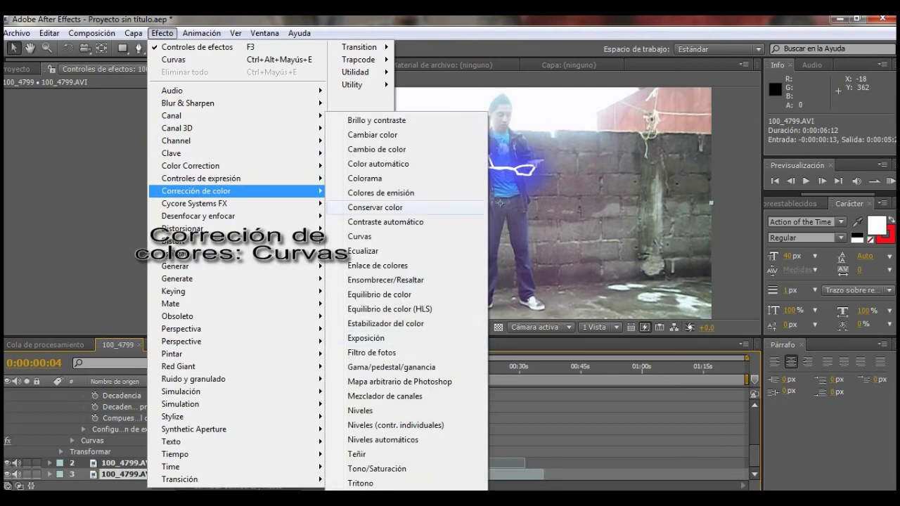
left_click(359, 236)
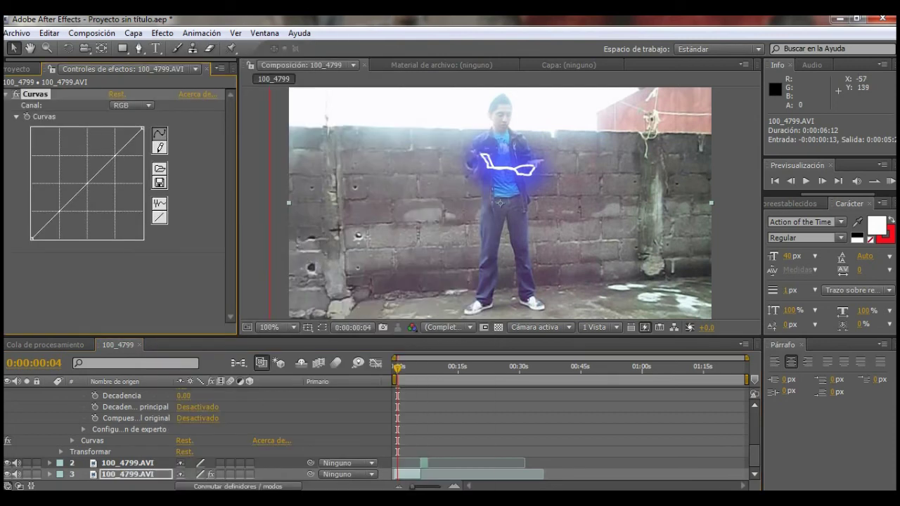
Switch Curvas to the Rojo channel, bending the red curve and returning it to straight.
left_click(131, 105)
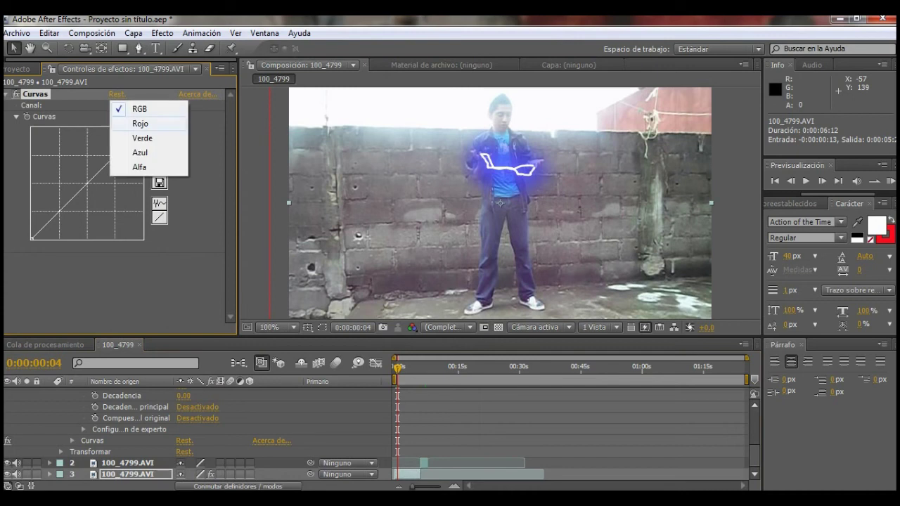
left_click(140, 122)
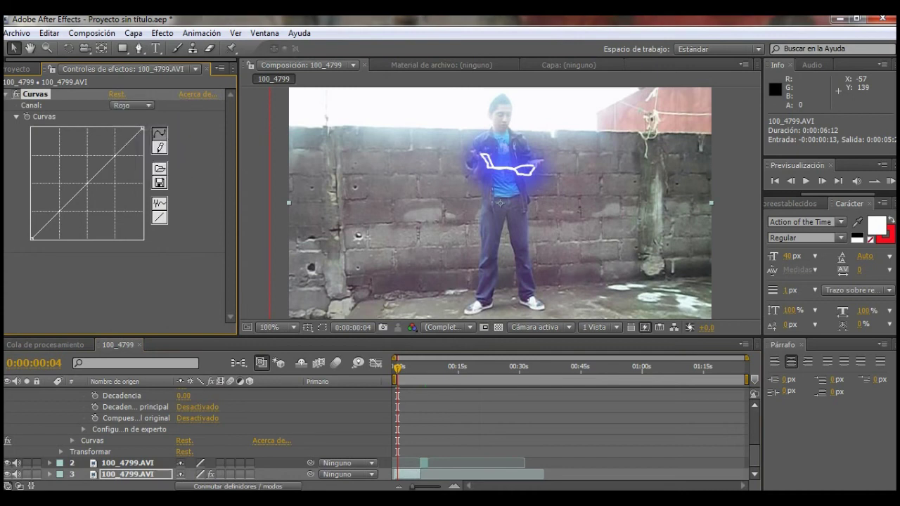
left_click_drag(101, 170, 98, 164)
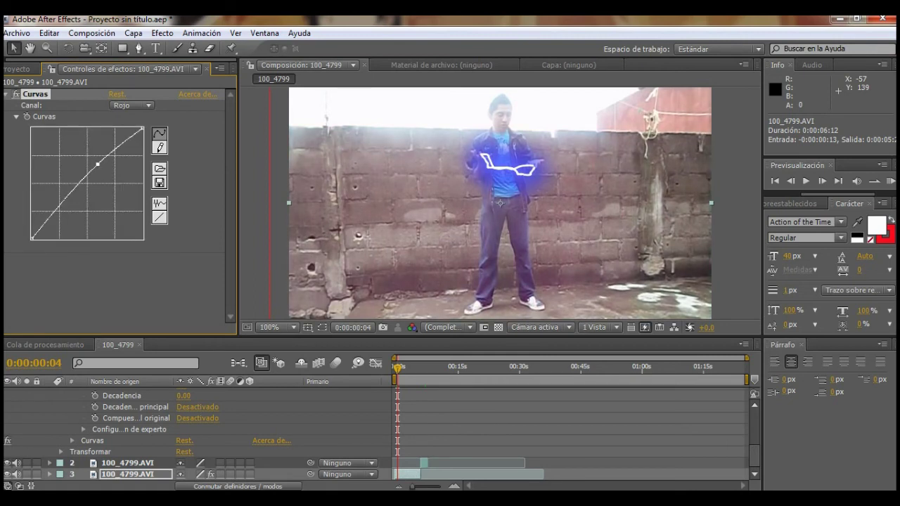
left_click_drag(98, 164, 101, 167)
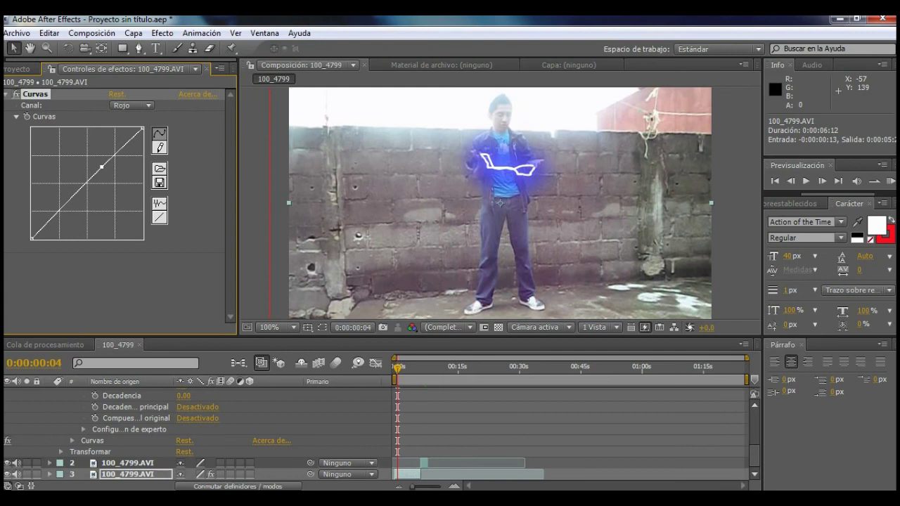
Switch to the Verde channel and add a control point near the green curve's dark end.
left_click(132, 104)
left_click(141, 120)
left_click(40, 231)
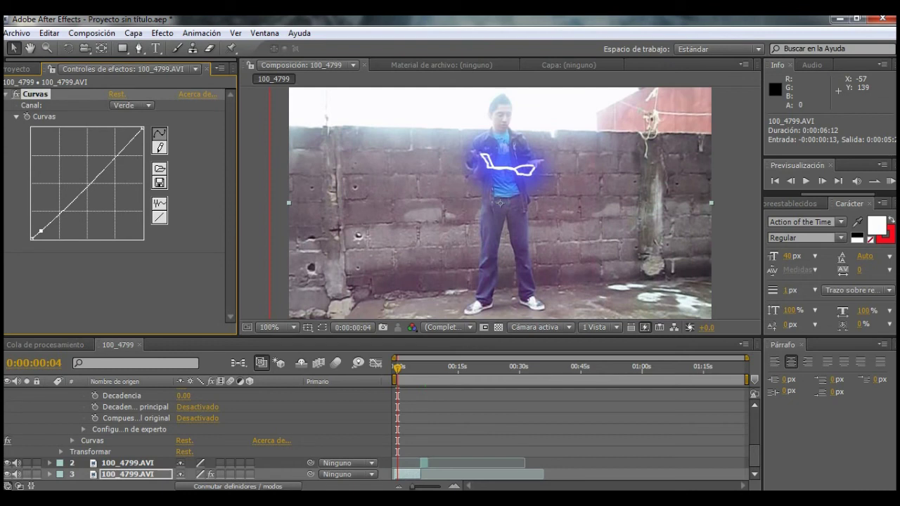
left_click(131, 105)
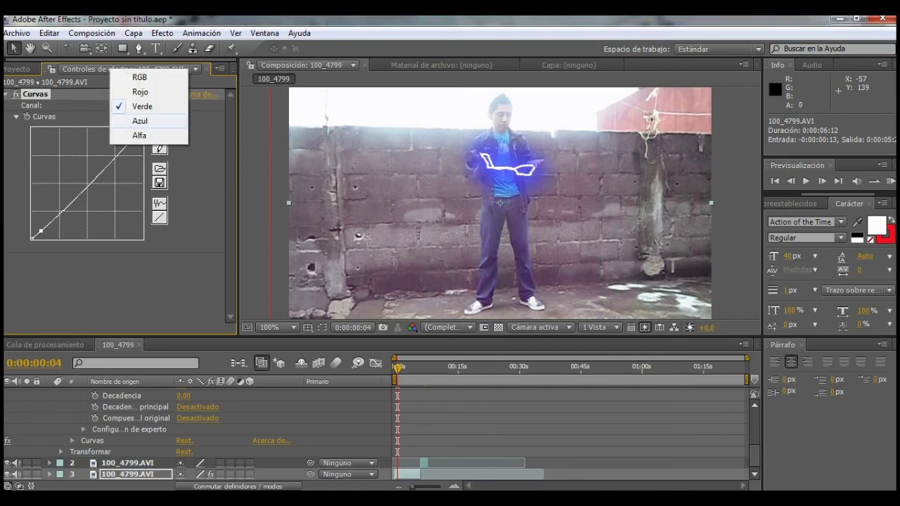
Switch Curvas to Azul and add a midpoint, settling the blue curve near the diagonal.
left_click(139, 121)
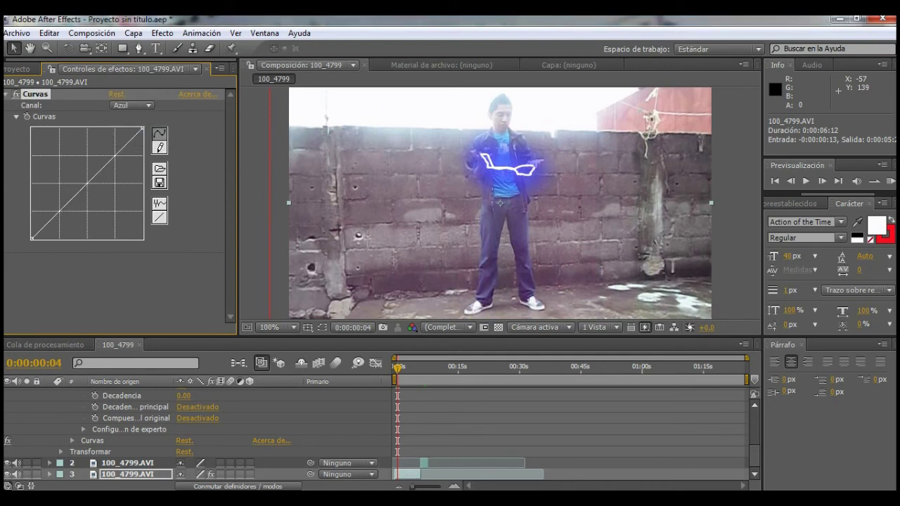
left_click(97, 170)
left_click_drag(97, 171, 91, 164)
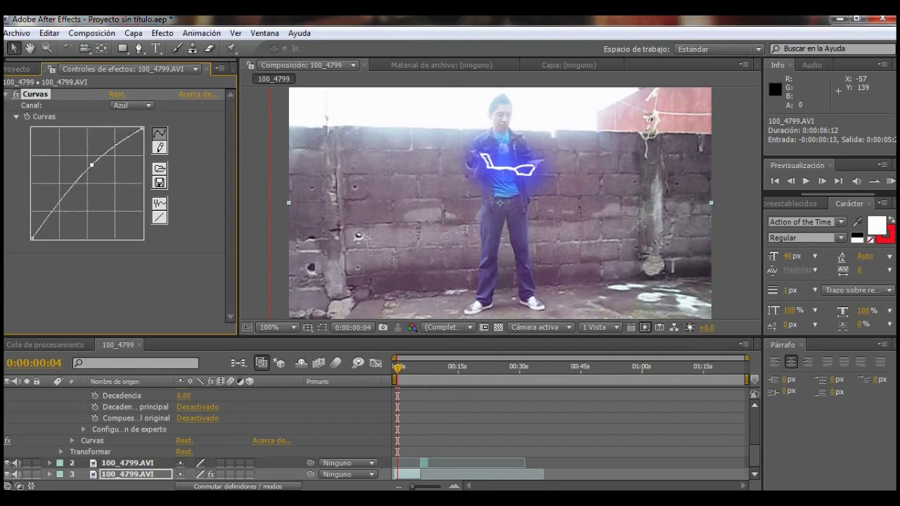
left_click_drag(91, 164, 107, 180)
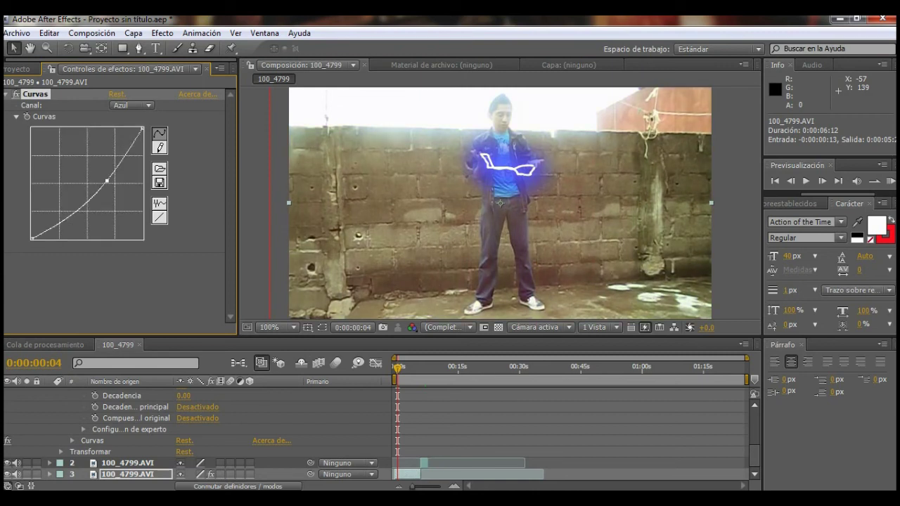
left_click_drag(107, 180, 96, 170)
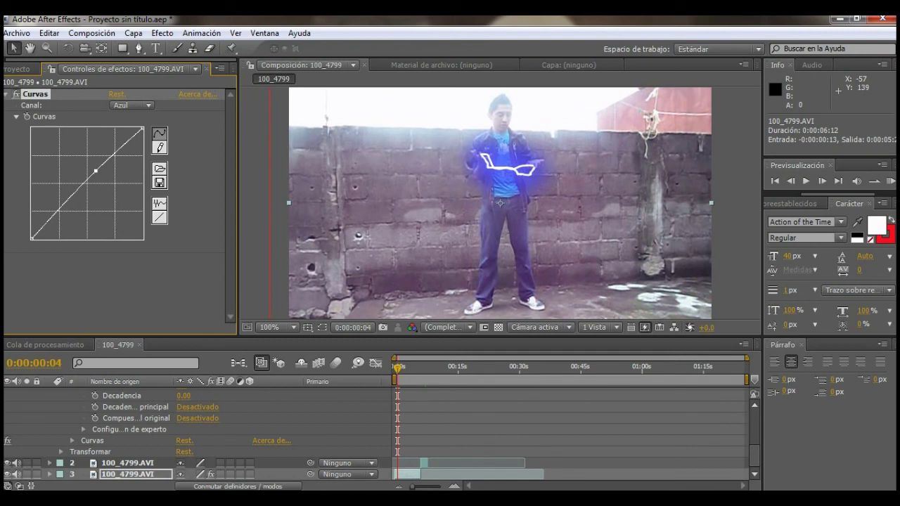
left_click_drag(95, 171, 97, 169)
left_click_drag(97, 170, 100, 169)
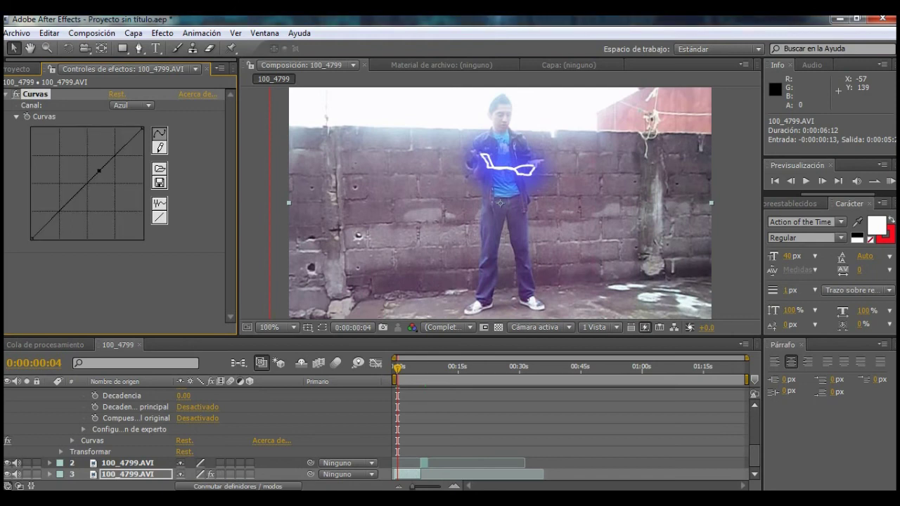
left_click_drag(99, 170, 97, 170)
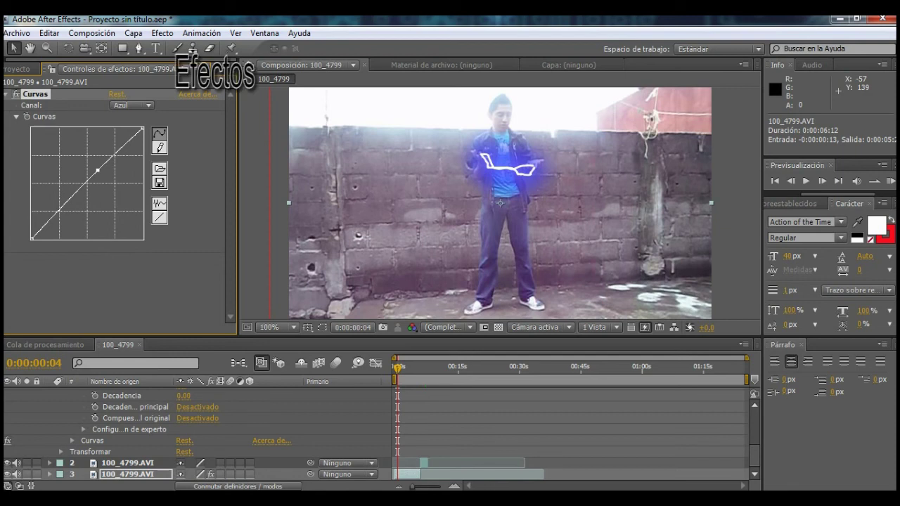
Apply Niveles to 100_4799.AVI with input black 51.0 and input white 232.1.
left_click(163, 33)
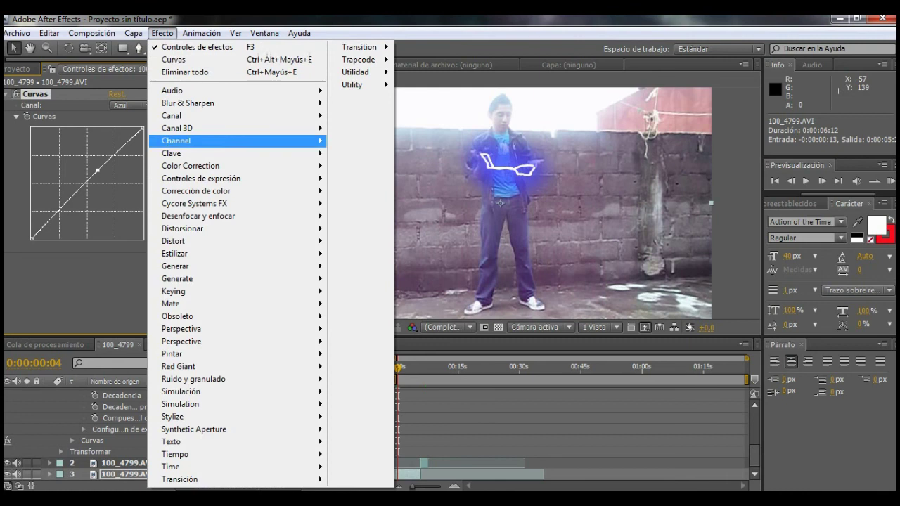
mouse_move(211, 190)
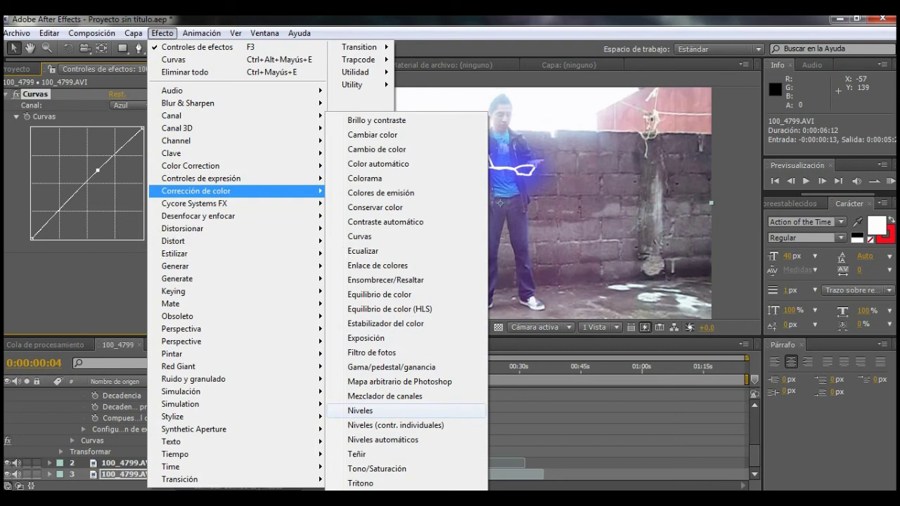
left_click(360, 410)
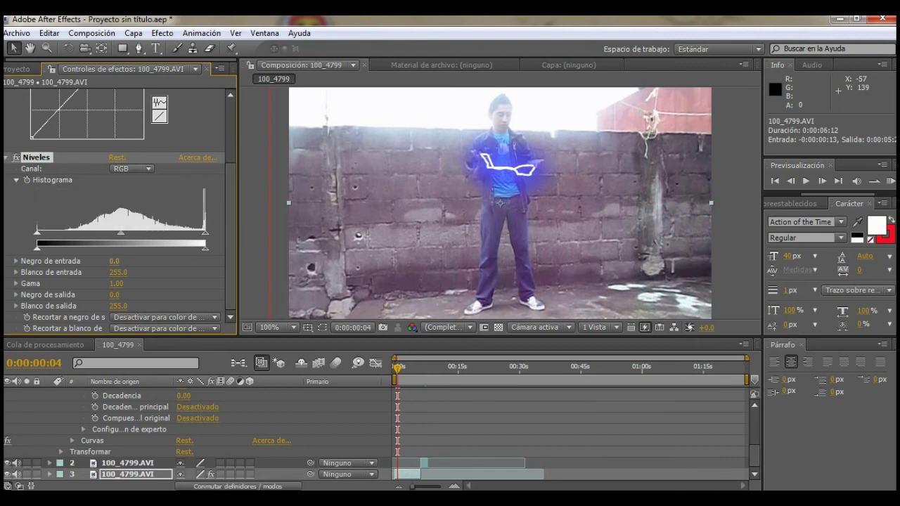
mouse_move(37, 232)
left_mouse_down()
mouse_move(80, 232)
mouse_move(66, 232)
left_mouse_up()
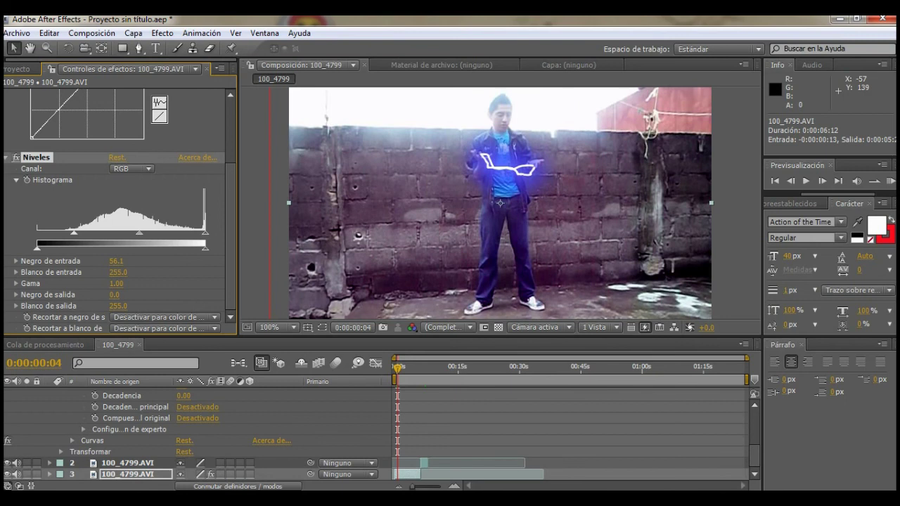
left_click_drag(66, 232, 71, 231)
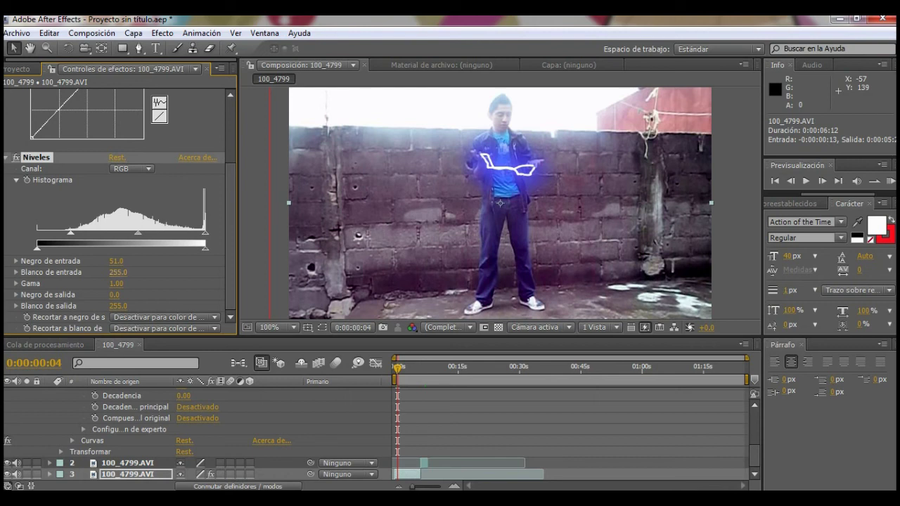
left_click_drag(204, 232, 186, 232)
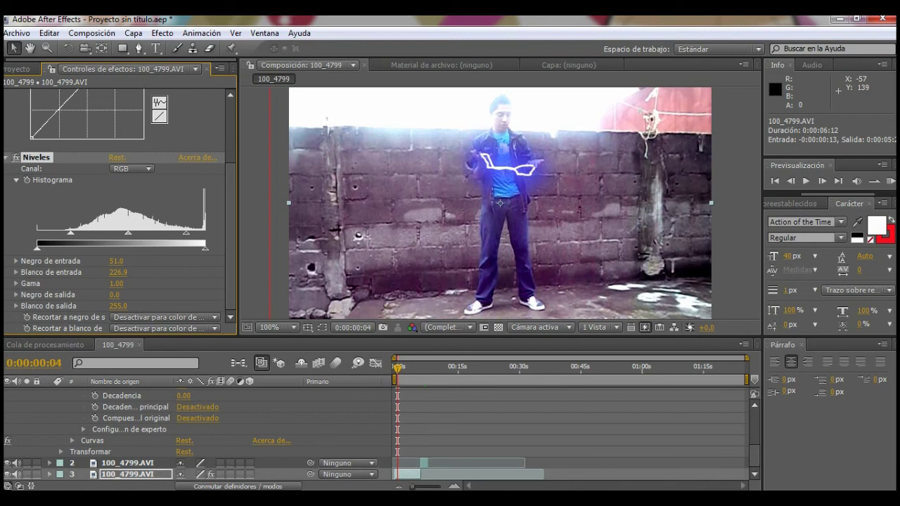
left_click_drag(185, 232, 190, 232)
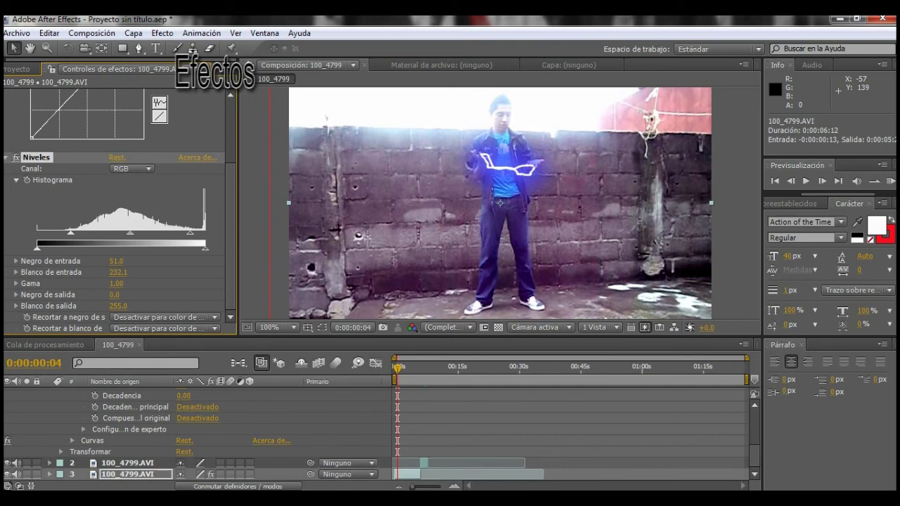
left_click(163, 33)
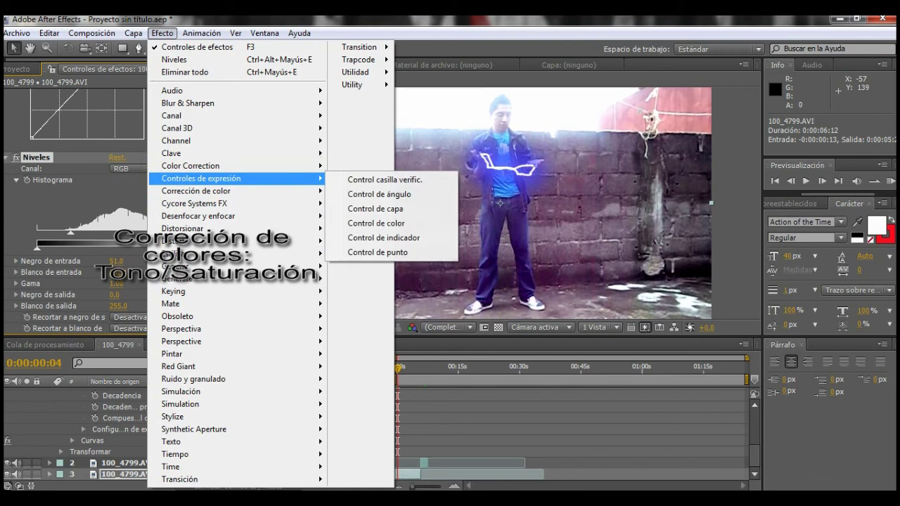
Add Tono/Saturación to the video with master saturation 1 and lightness -11.
mouse_move(211, 191)
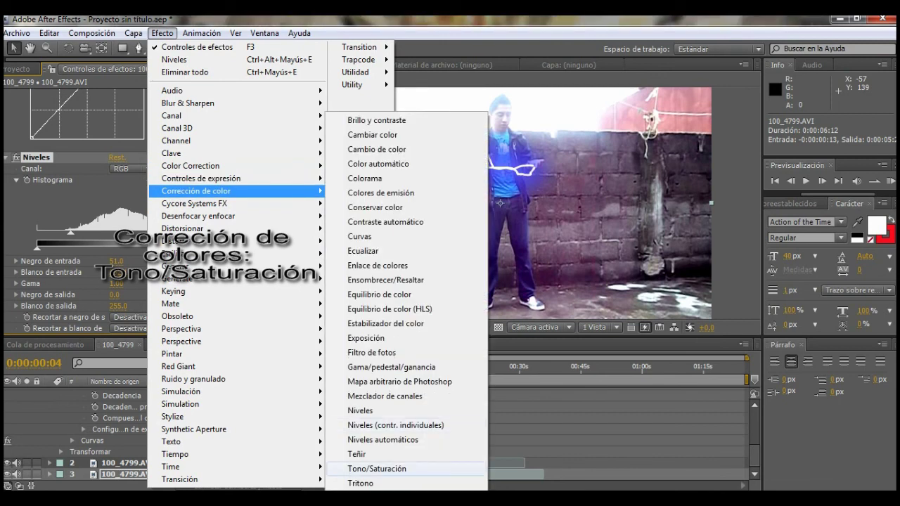
left_click(376, 468)
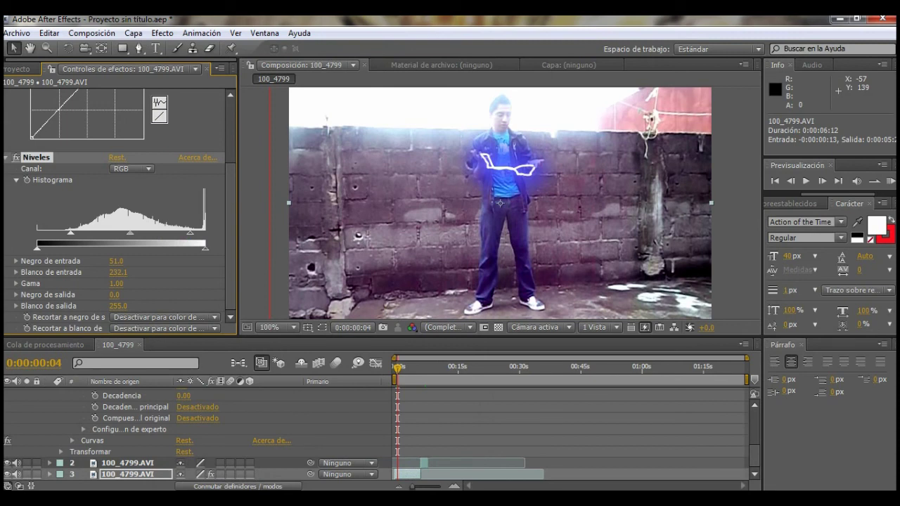
scroll(119, 204, "down", 5)
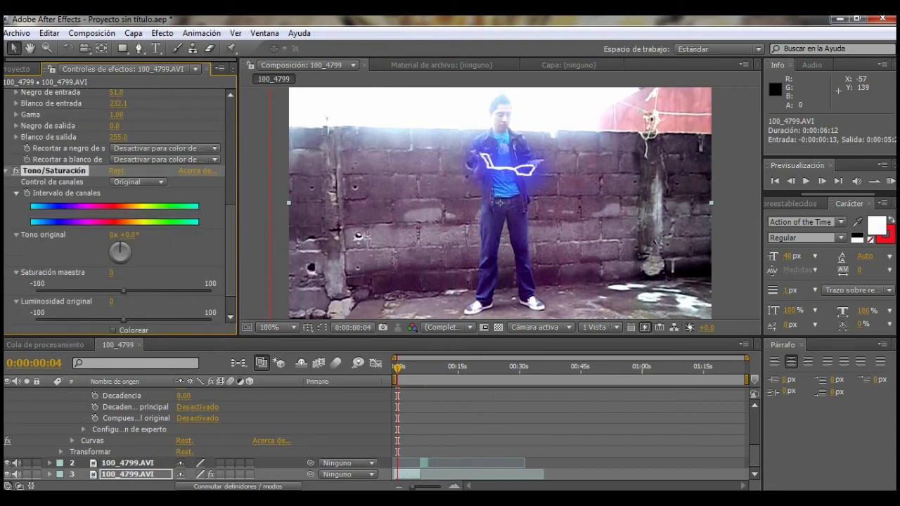
left_click_drag(123, 291, 124, 290)
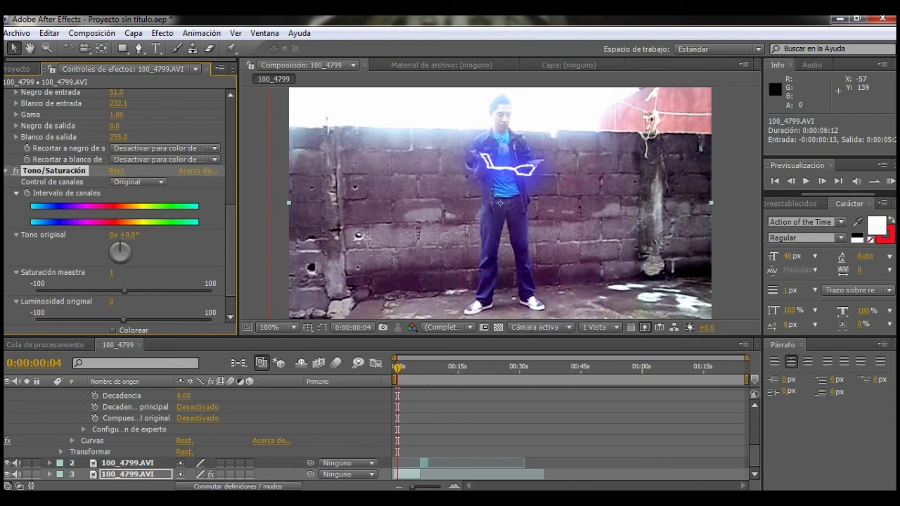
left_click_drag(111, 301, 109, 300)
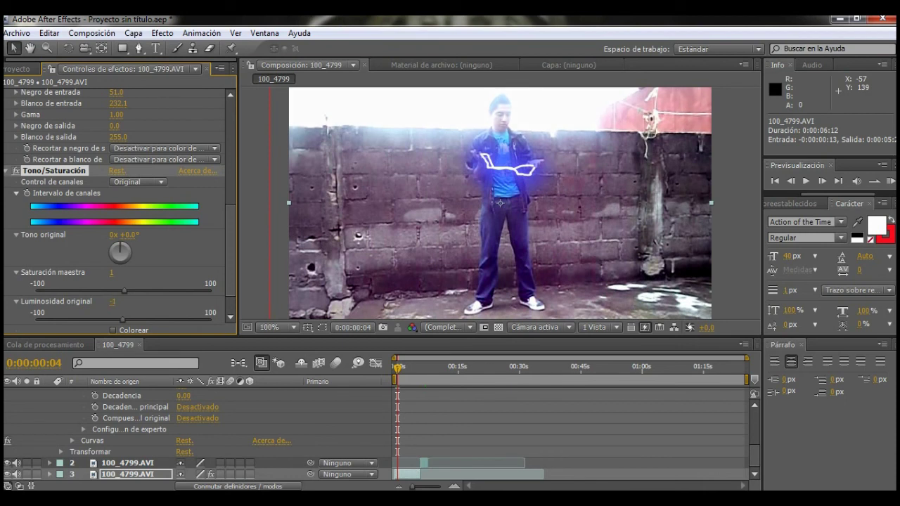
left_click_drag(111, 301, 105, 300)
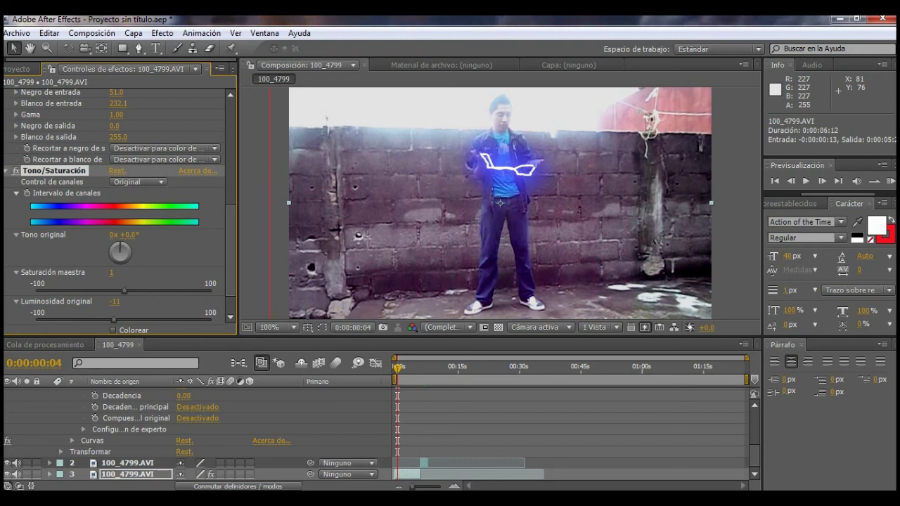
Browse the File and Edit menus, then queue the 100_4799 composition for rendering.
key("alt+a")
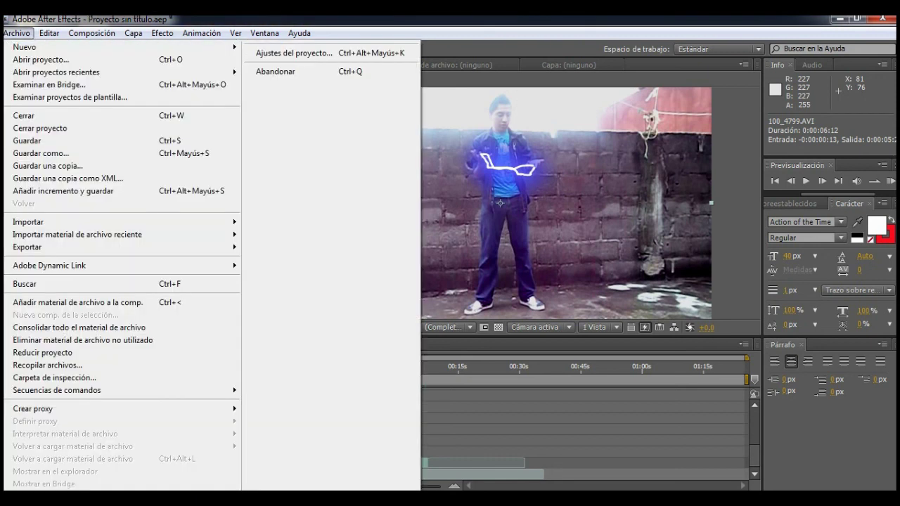
key("Down")
key("Down")
key("Down")
key("Down")
key("Down")
key("Down")
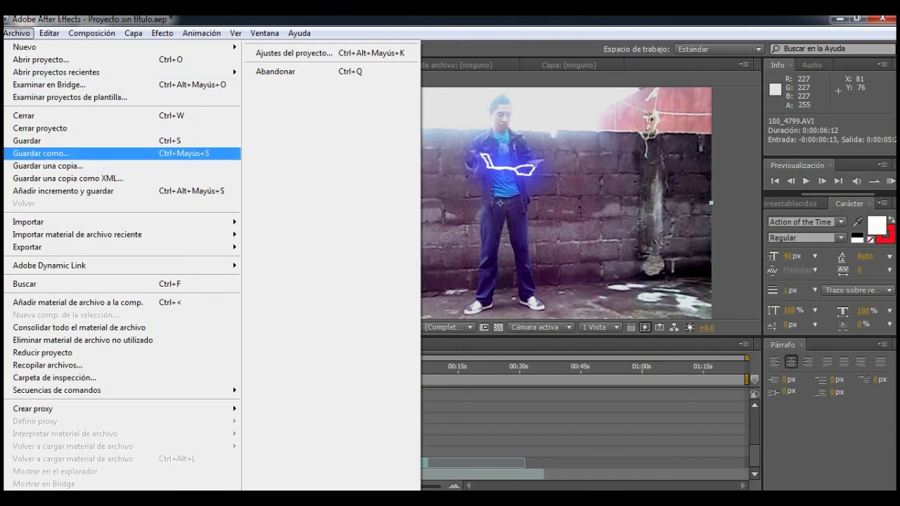
key("Return")
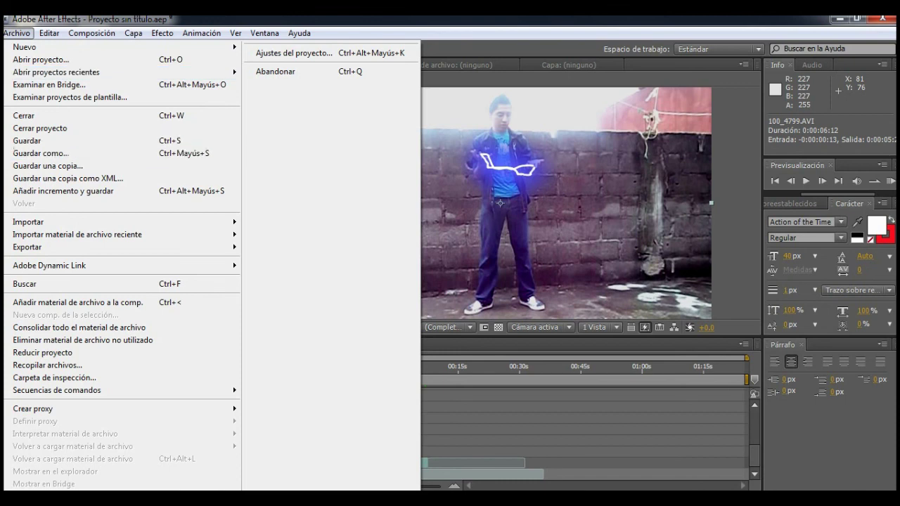
key("Escape")
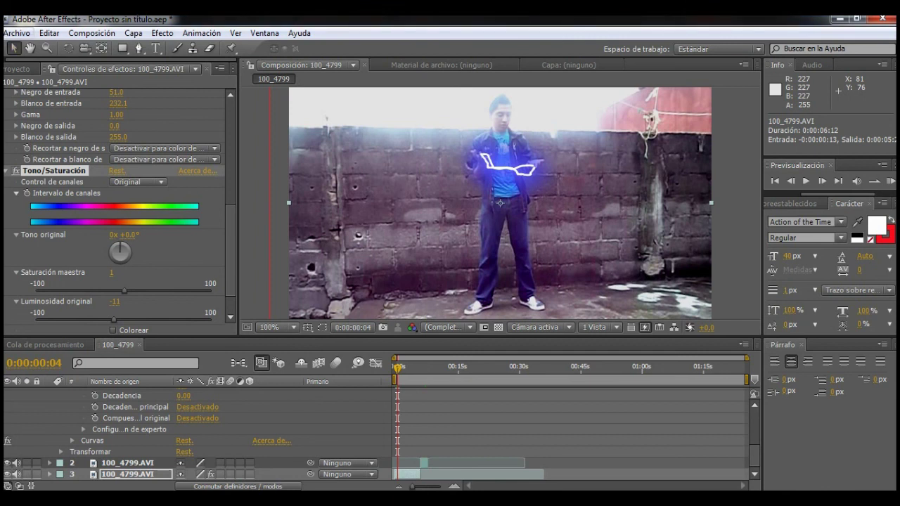
key("alt+a")
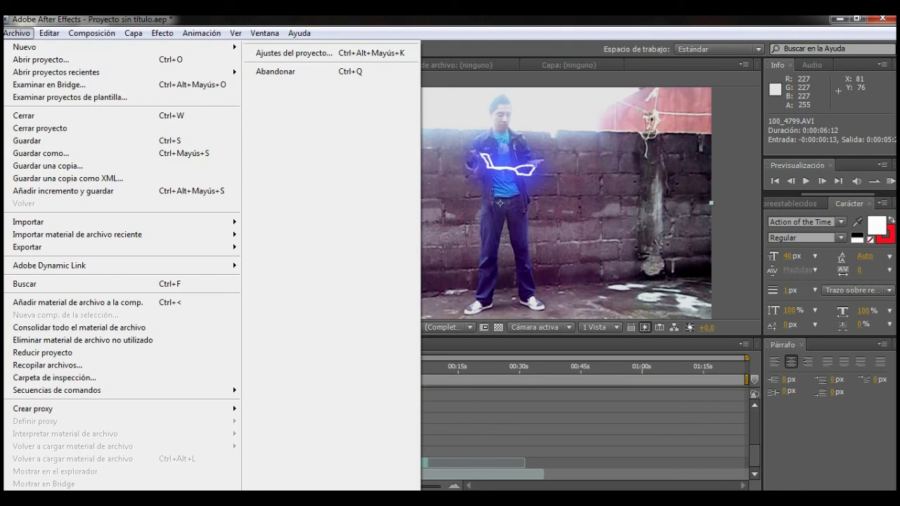
key("Down")
key("Right")
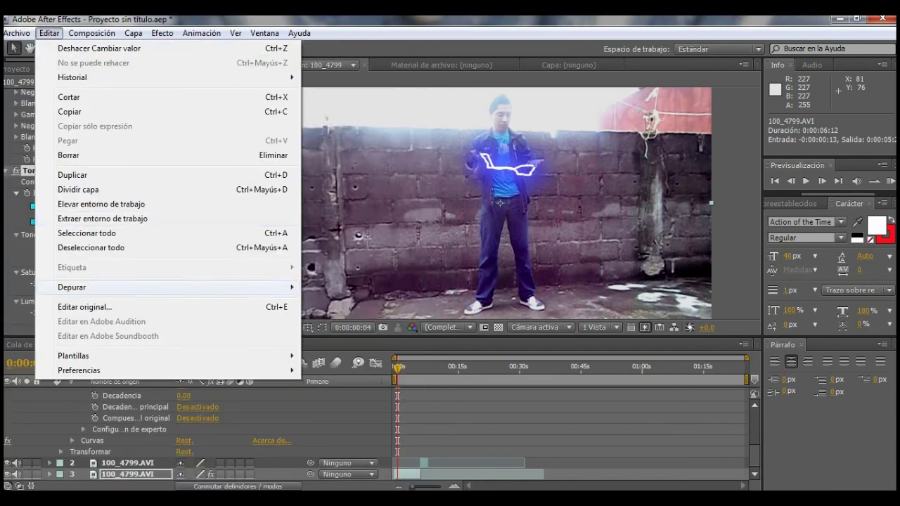
mouse_move(73, 356)
key("Up")
key("Up")
key("Up")
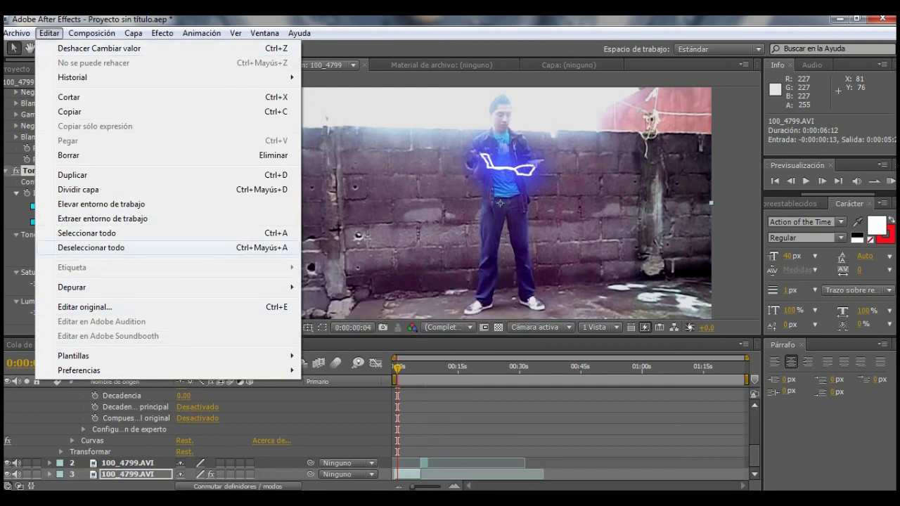
mouse_move(92, 34)
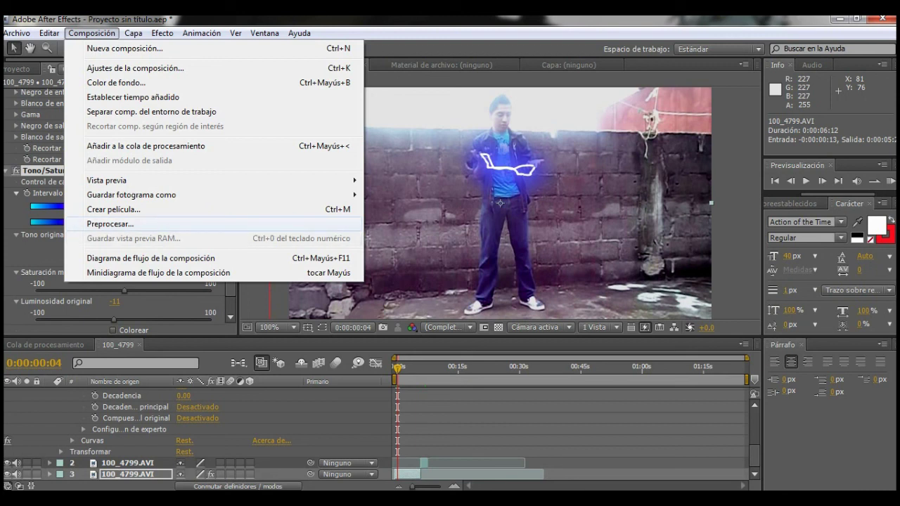
key("Return")
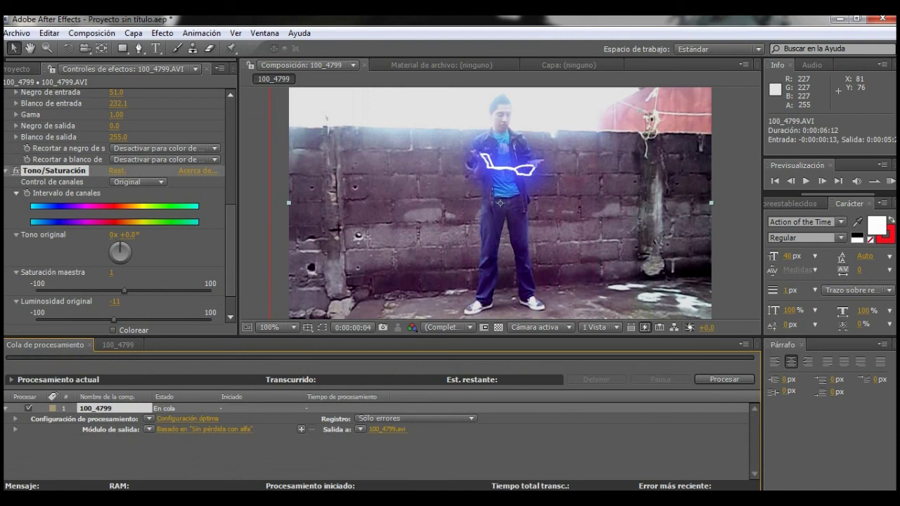
Set render frame rate to 24.98 and a custom span from 0:00:00:00 to 0:01:25:02.
left_click(187, 418)
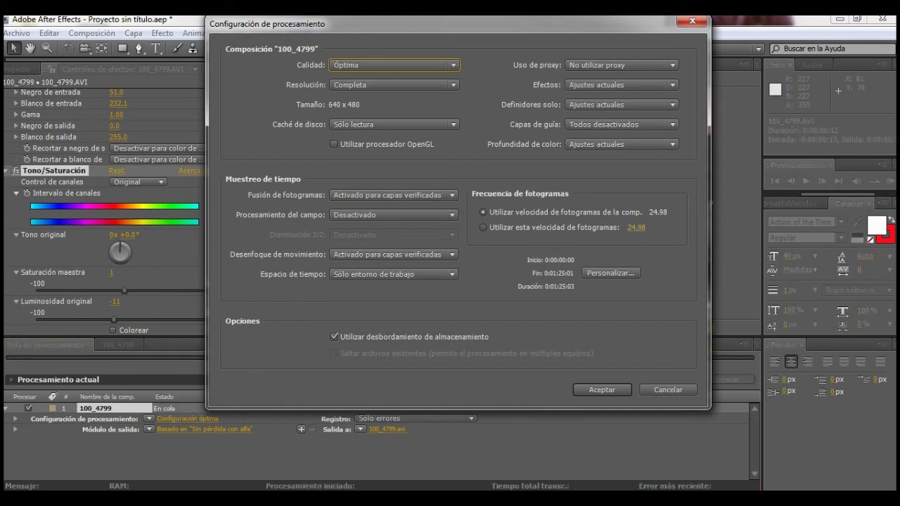
left_click(636, 227)
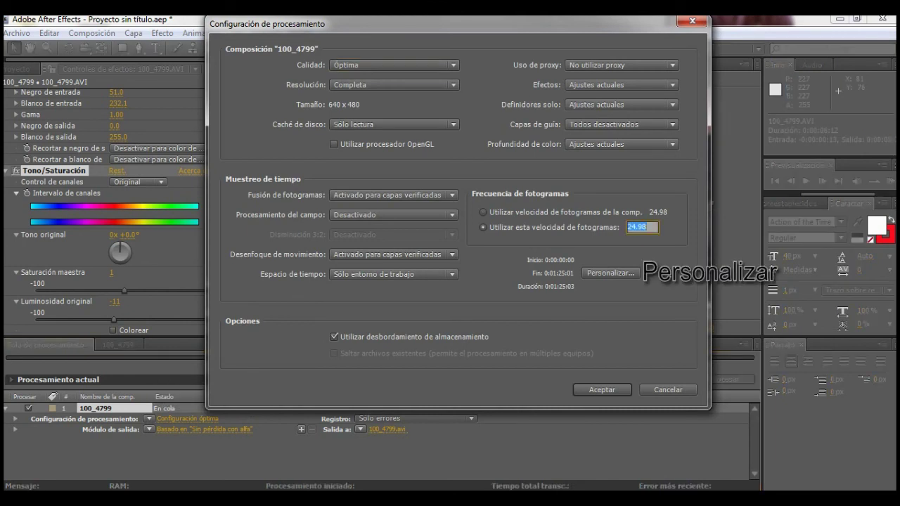
key("Return")
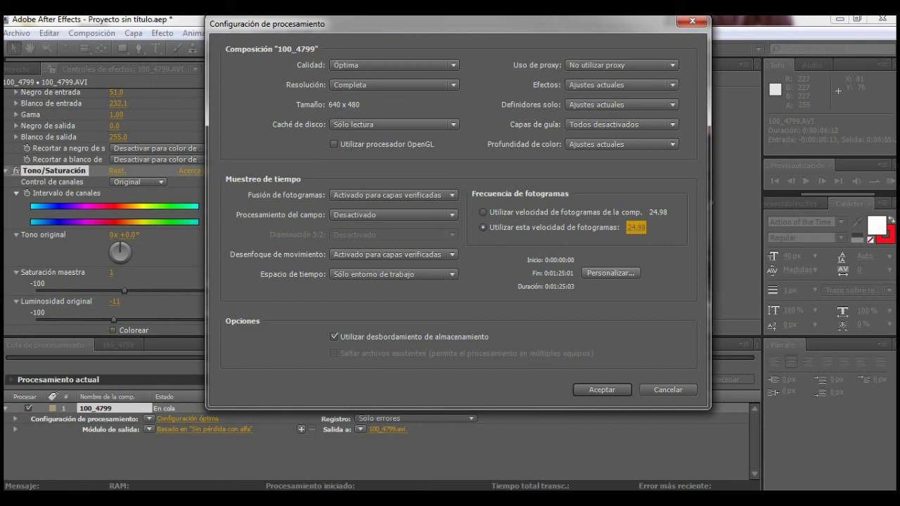
left_click(610, 273)
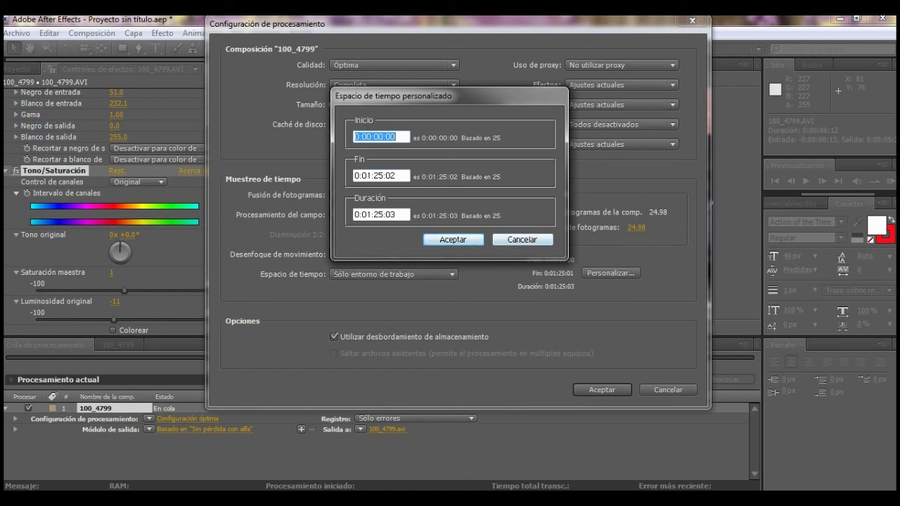
key("Return")
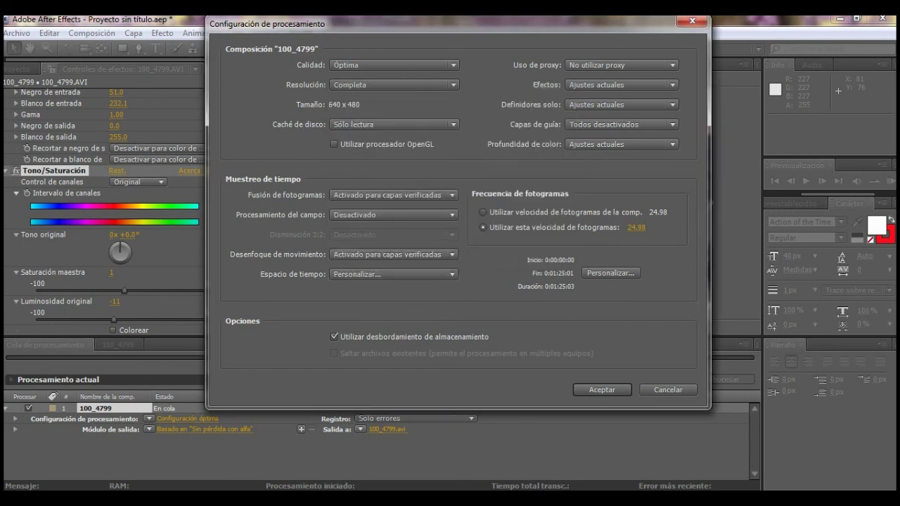
key("Return")
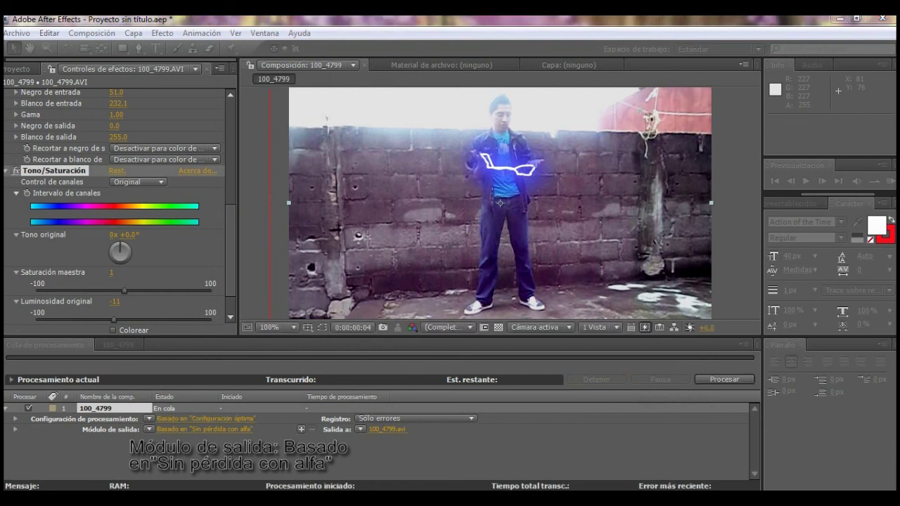
Keep the Vídeo para Windows format and enable 48,000 kHz 16-bit stereo audio output.
left_click(204, 429)
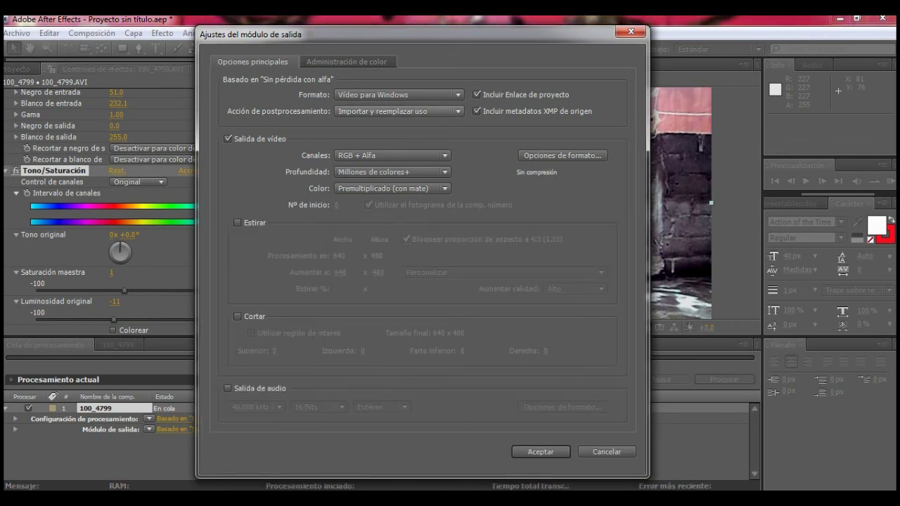
left_click(458, 94)
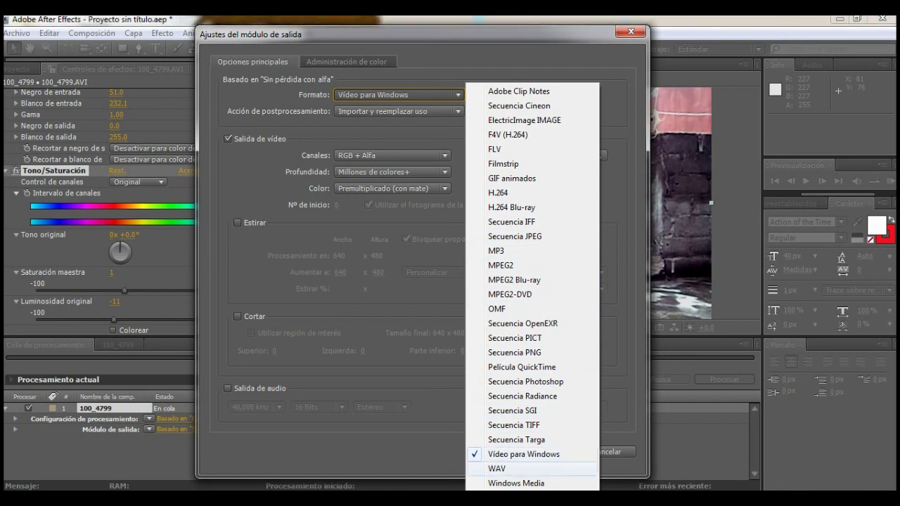
key("Escape")
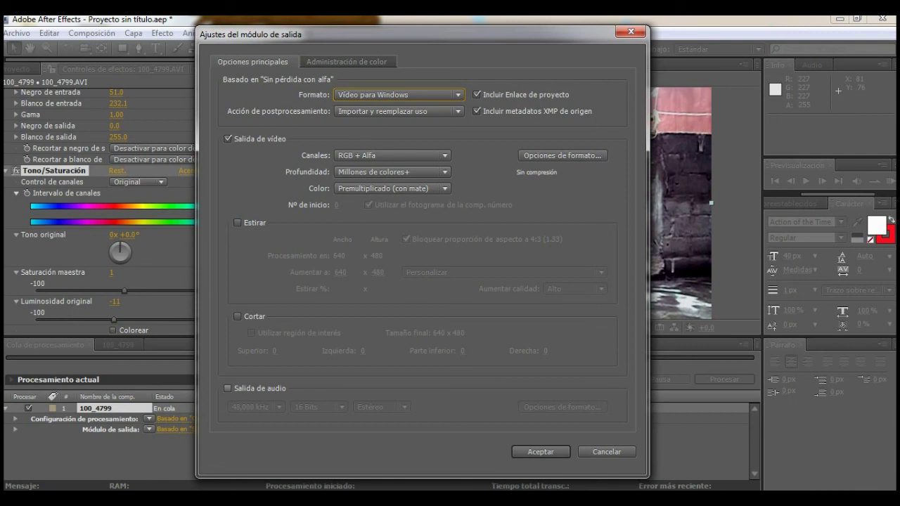
left_click(227, 388)
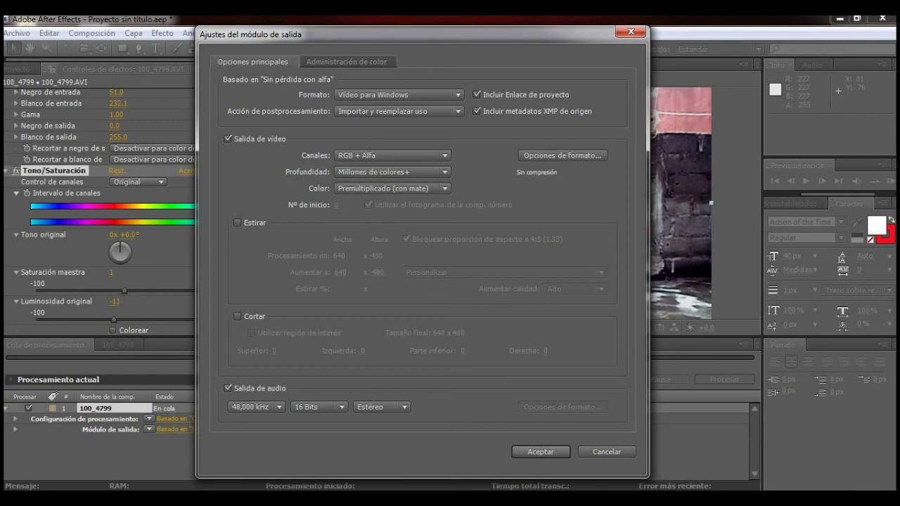
left_click(540, 452)
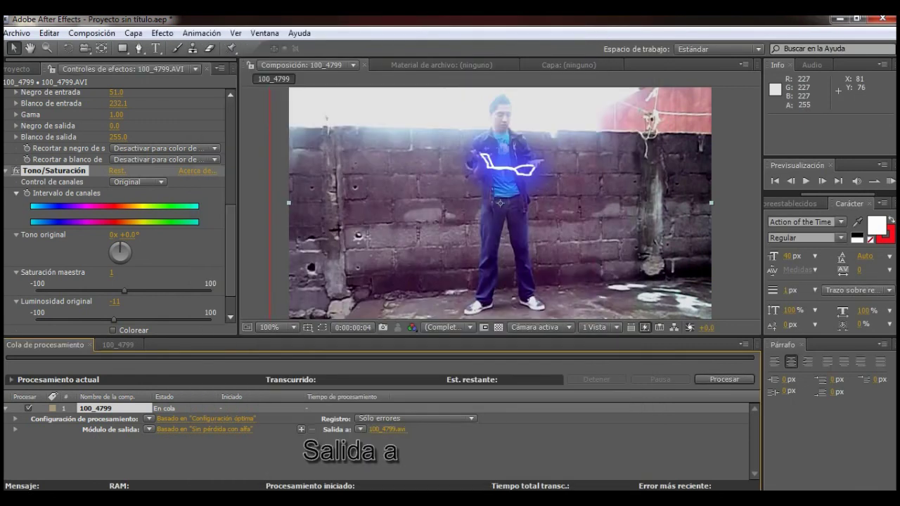
Set the render output file to tutorial.avi on the Desktop.
left_click(387, 428)
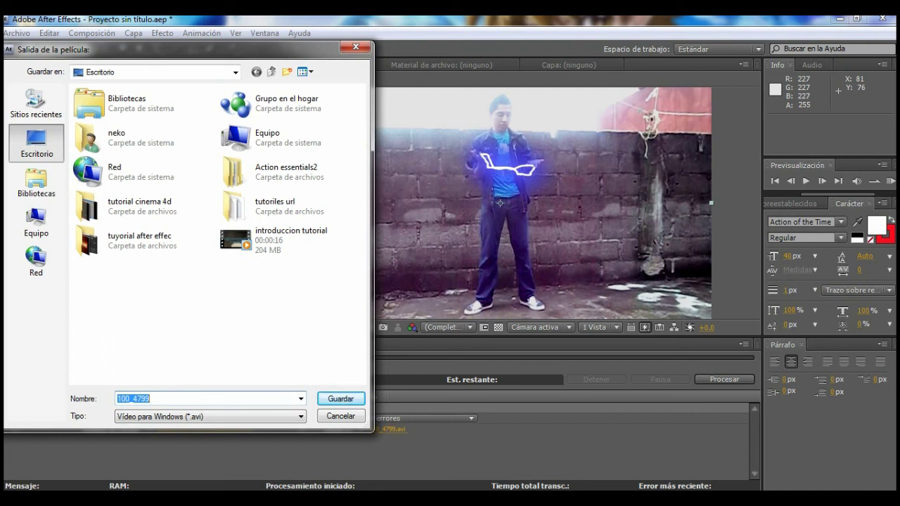
type("tutorial")
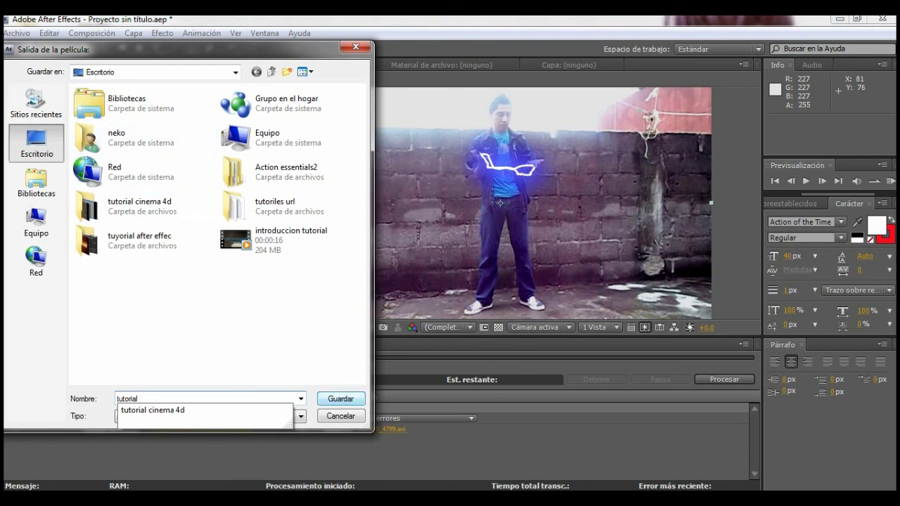
key("Escape")
key("Return")
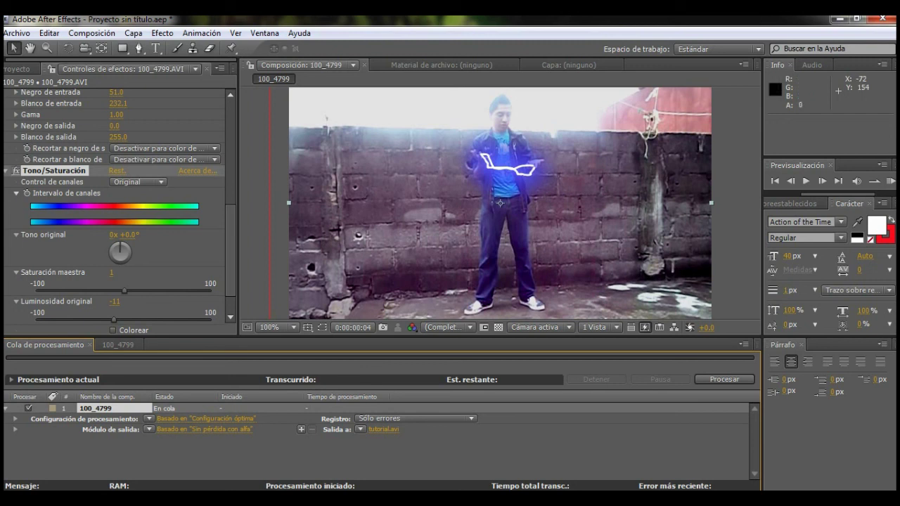
mouse_move(180, 7)
left_click(140, 105)
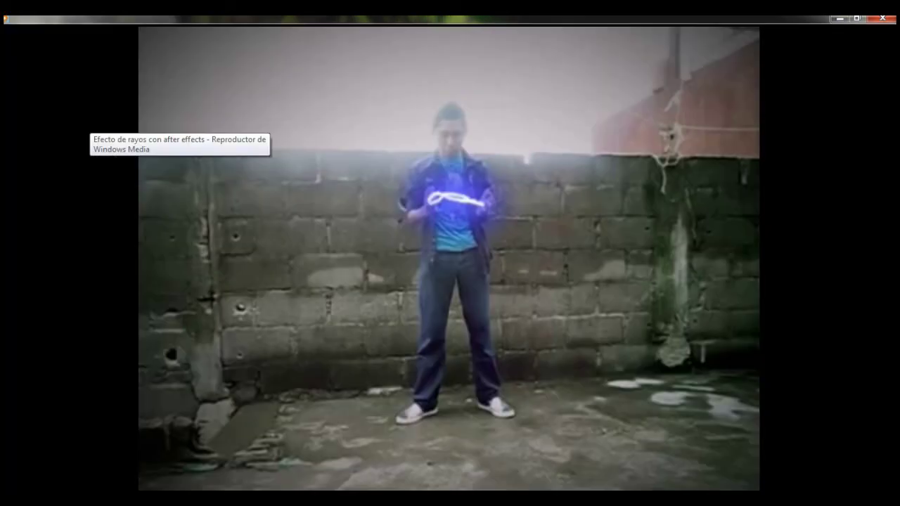
key("space")
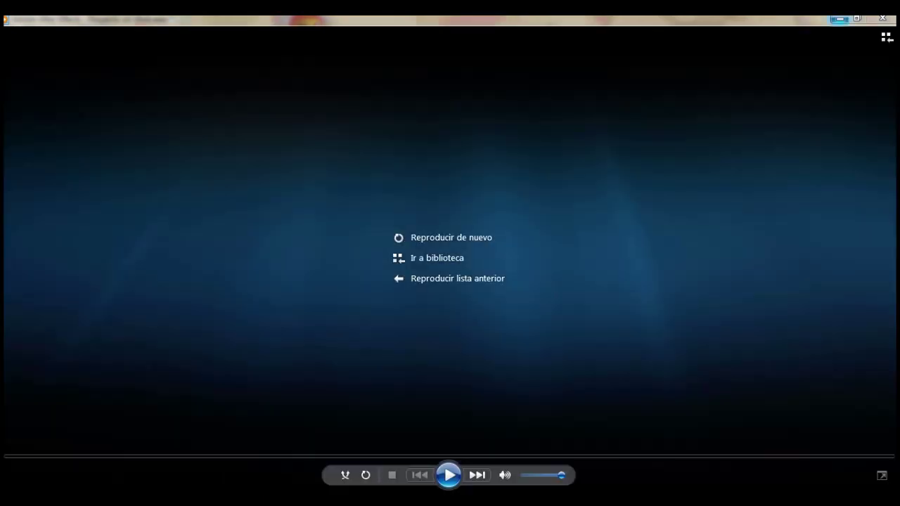
left_click(838, 19)
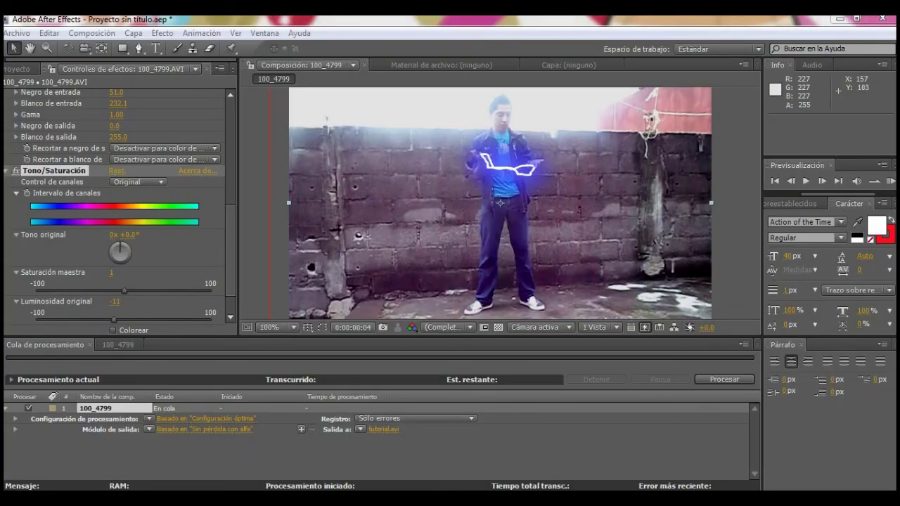